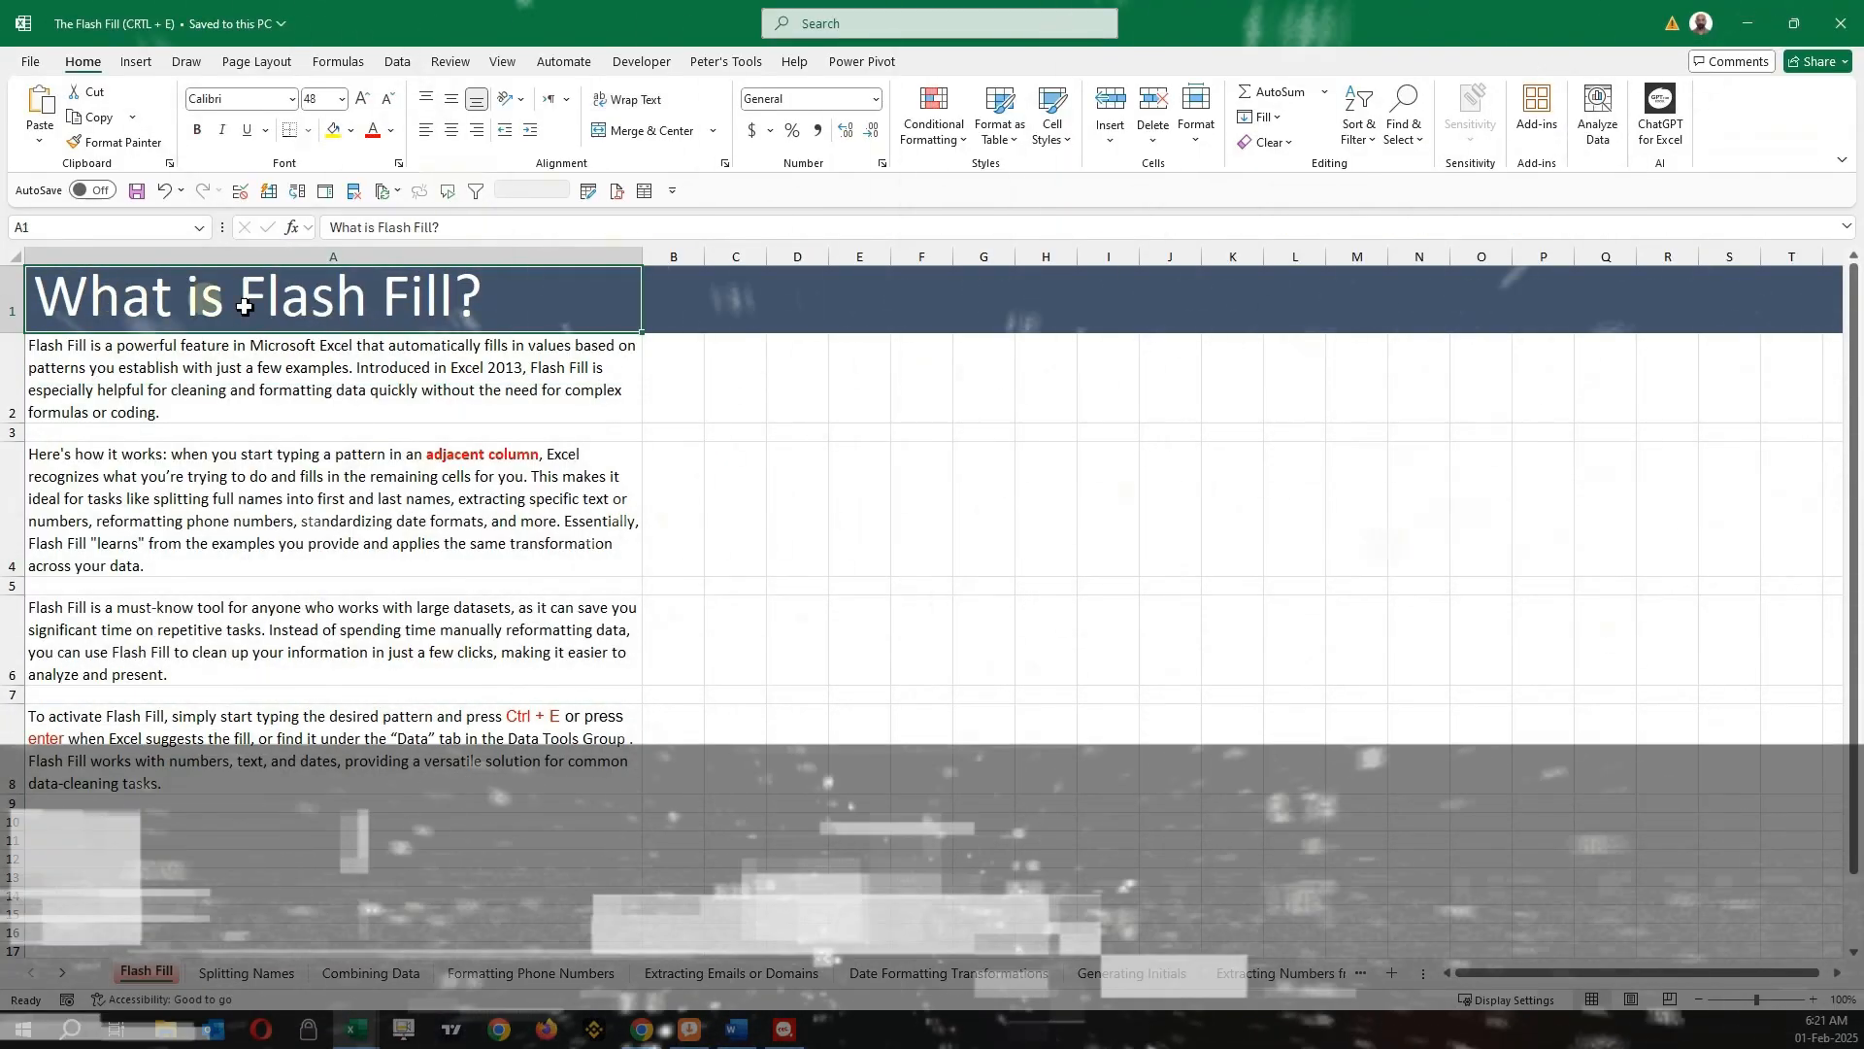
Step: Read through the Flash Fill explanation in column A and locate the Flash Fill command among the data tools
click(364, 315)
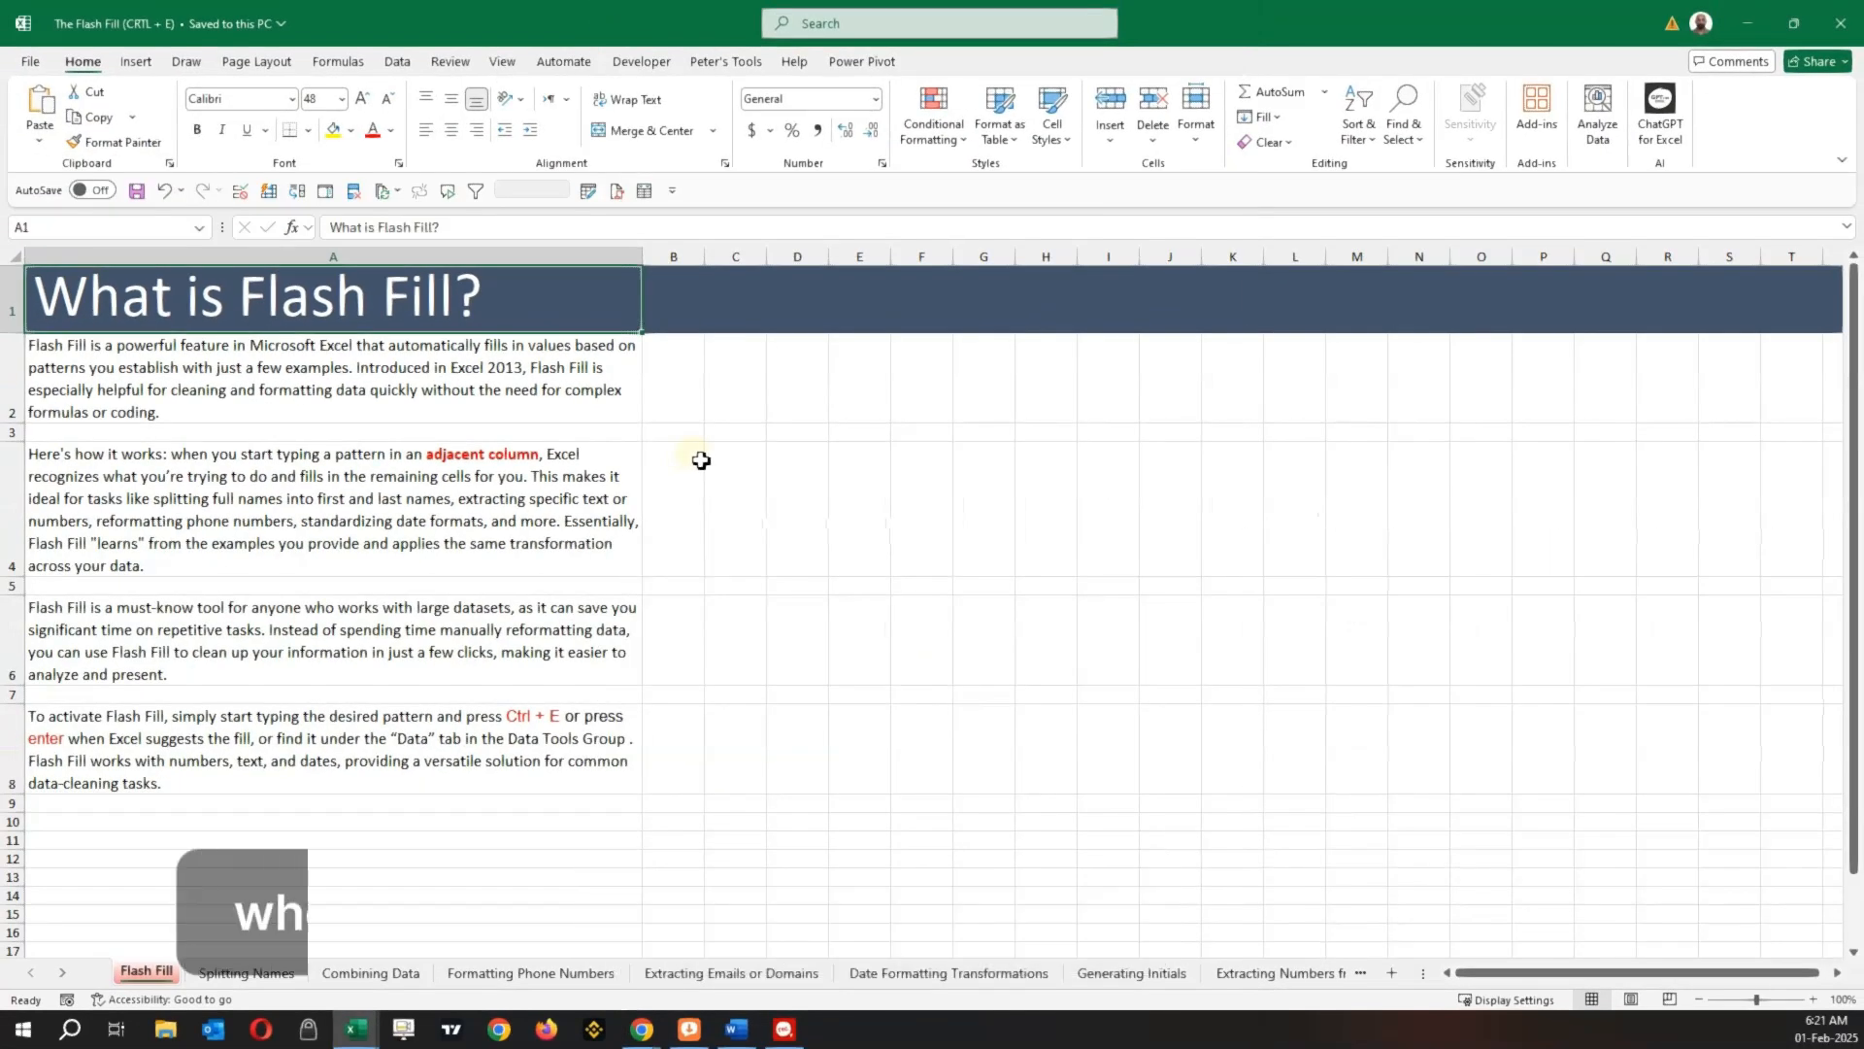
click(146, 476)
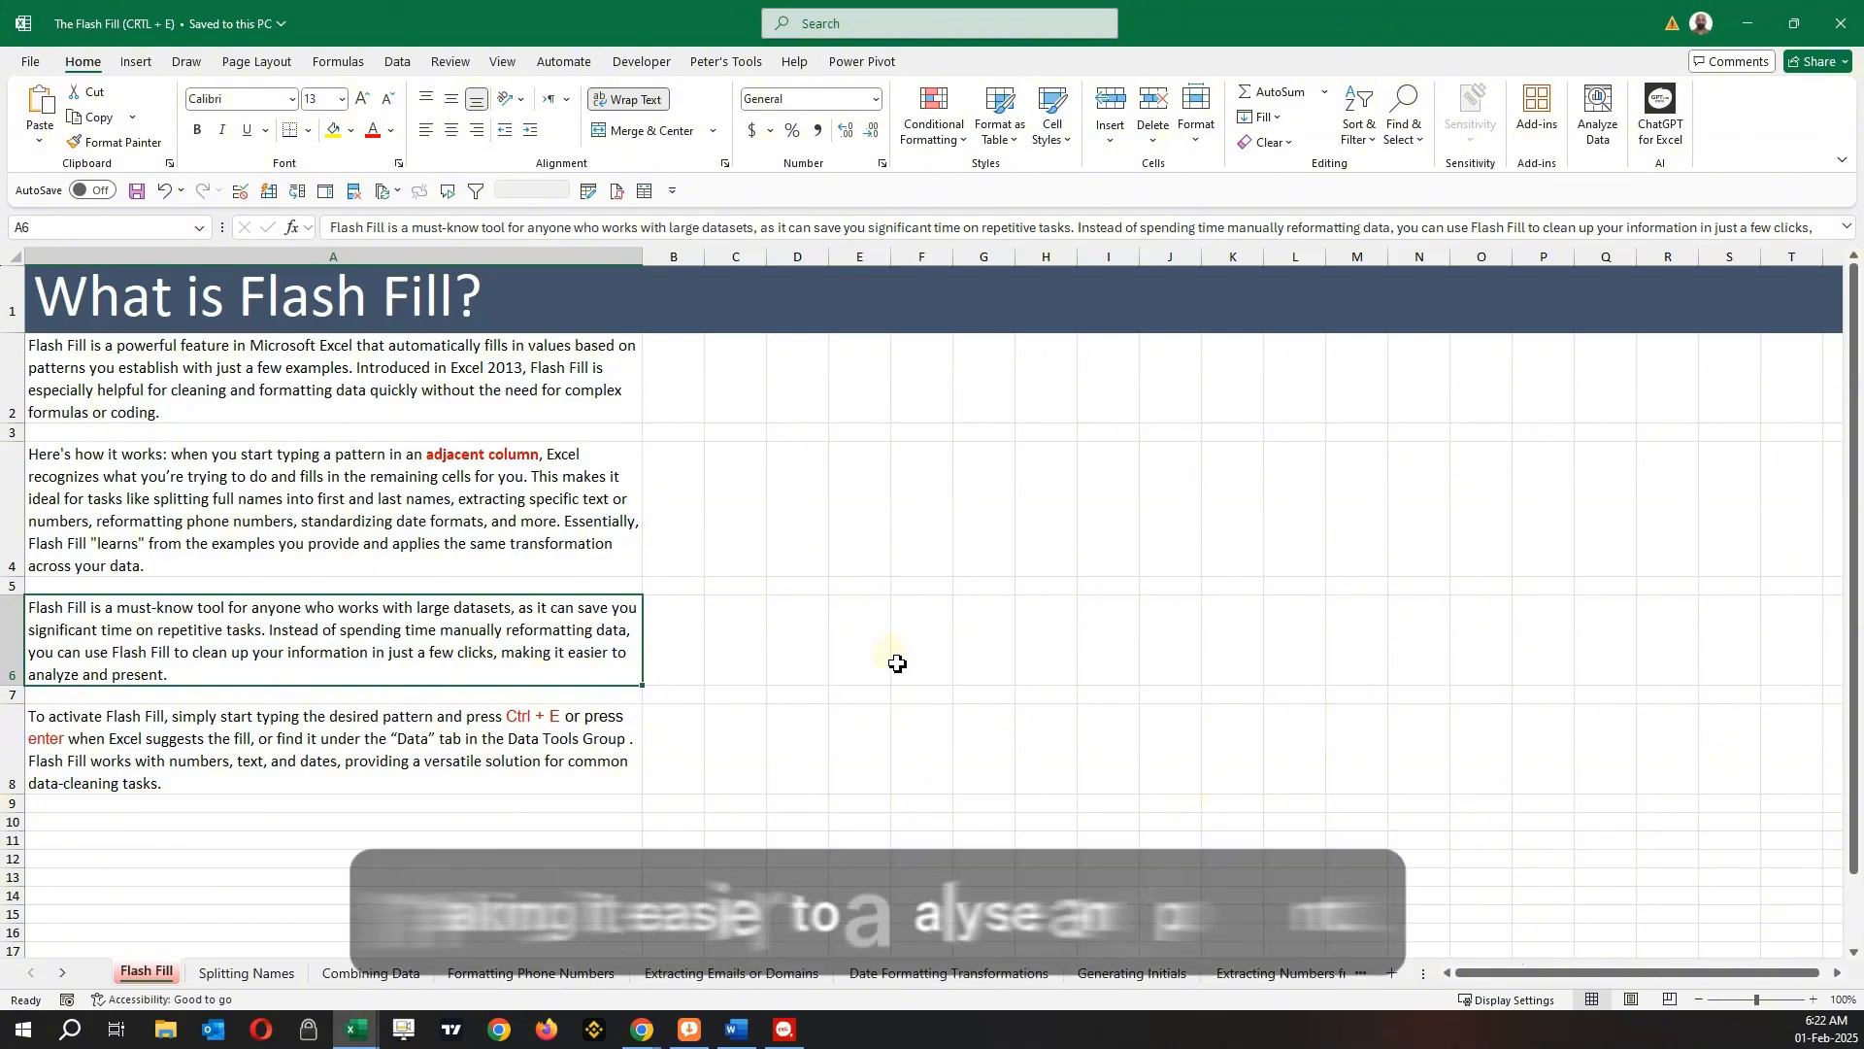
click(487, 761)
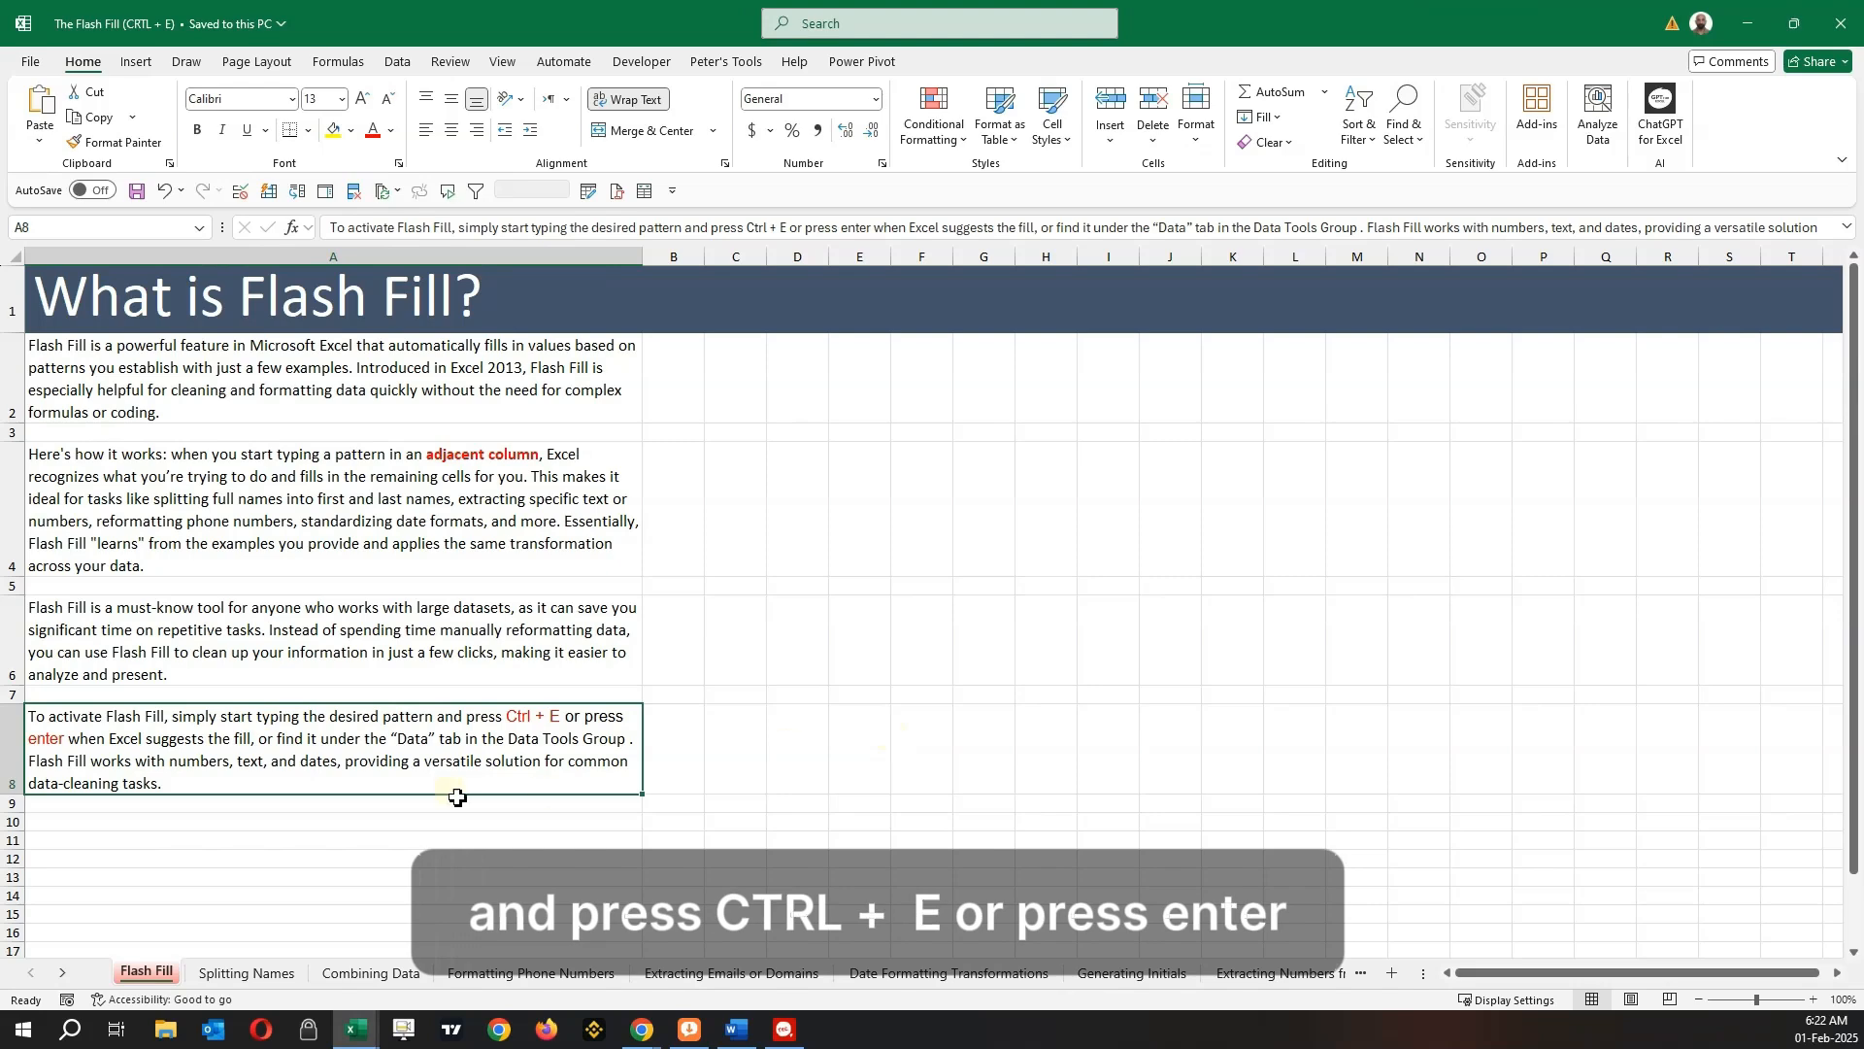
click(399, 63)
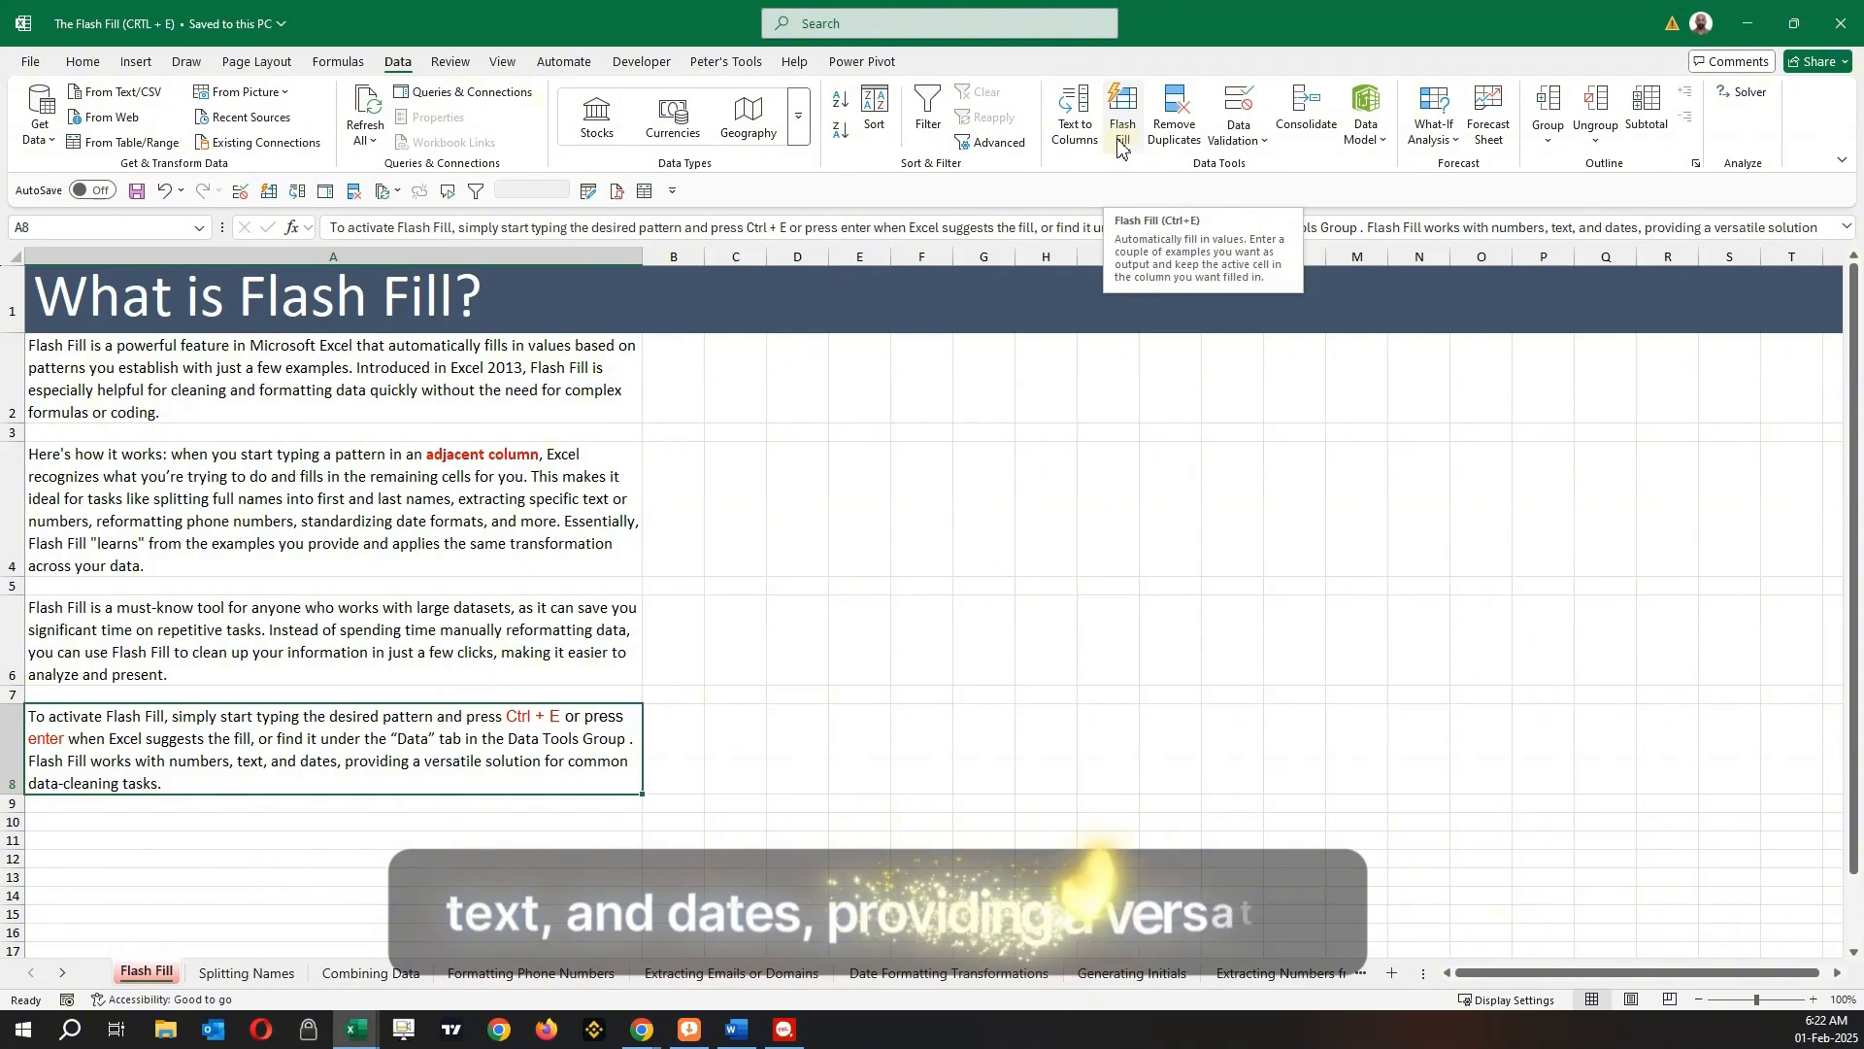
Step: On the Splitting Names sheet, add the headers First Name, Middle Initials and Last Name in B4:D4
click(247, 973)
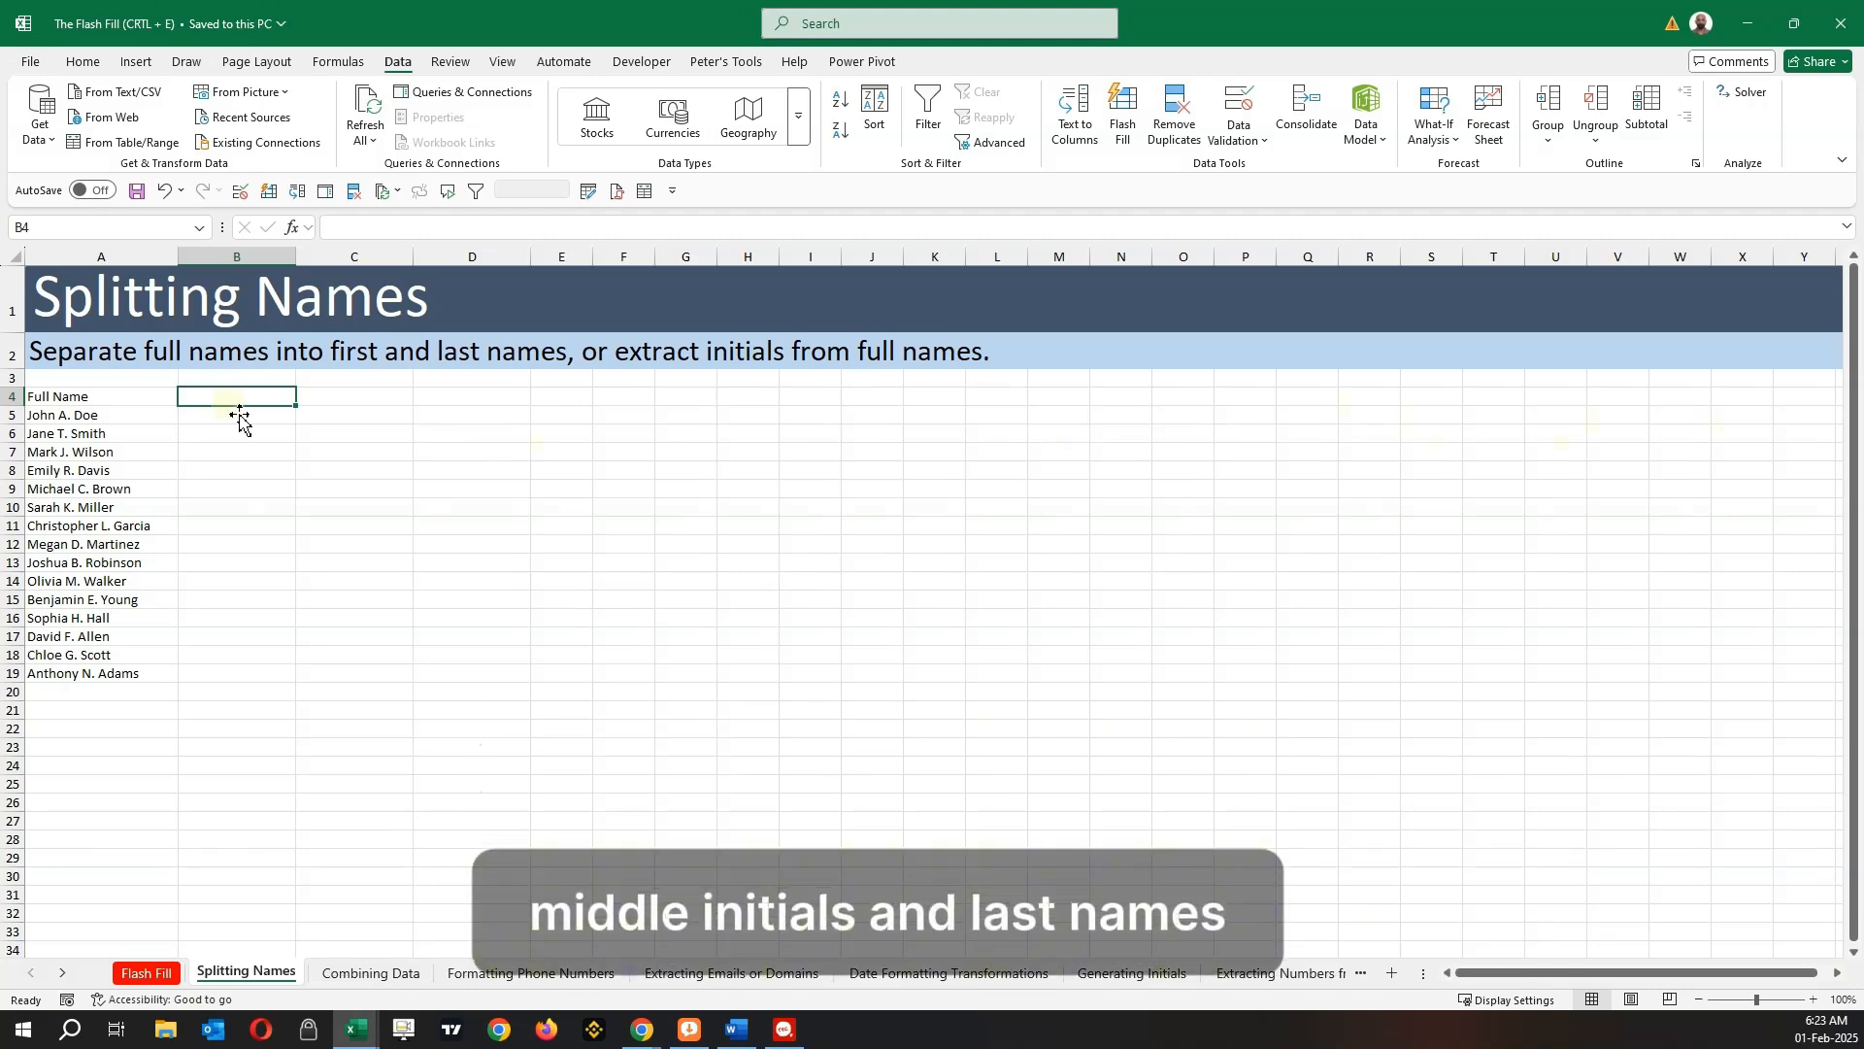
text(First Name)
key(Tab)
text(Middle In)
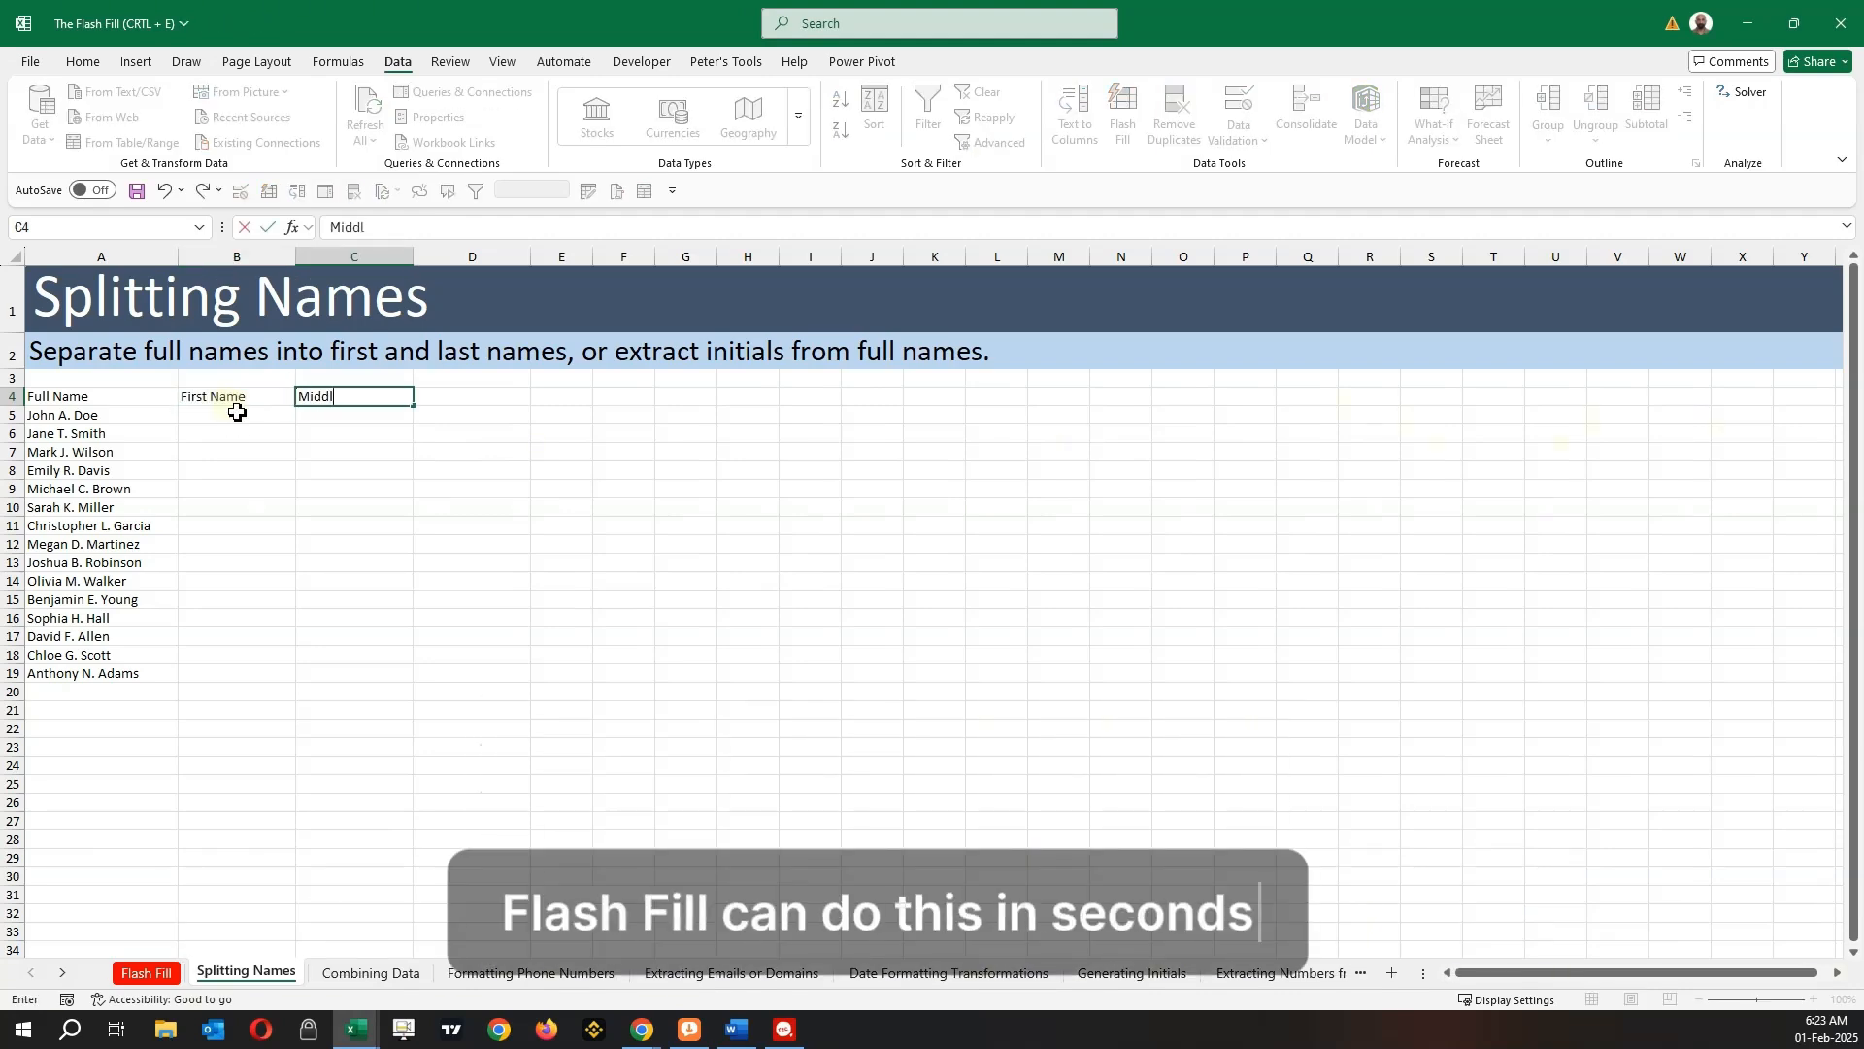
key(Tab)
text(Last Name)
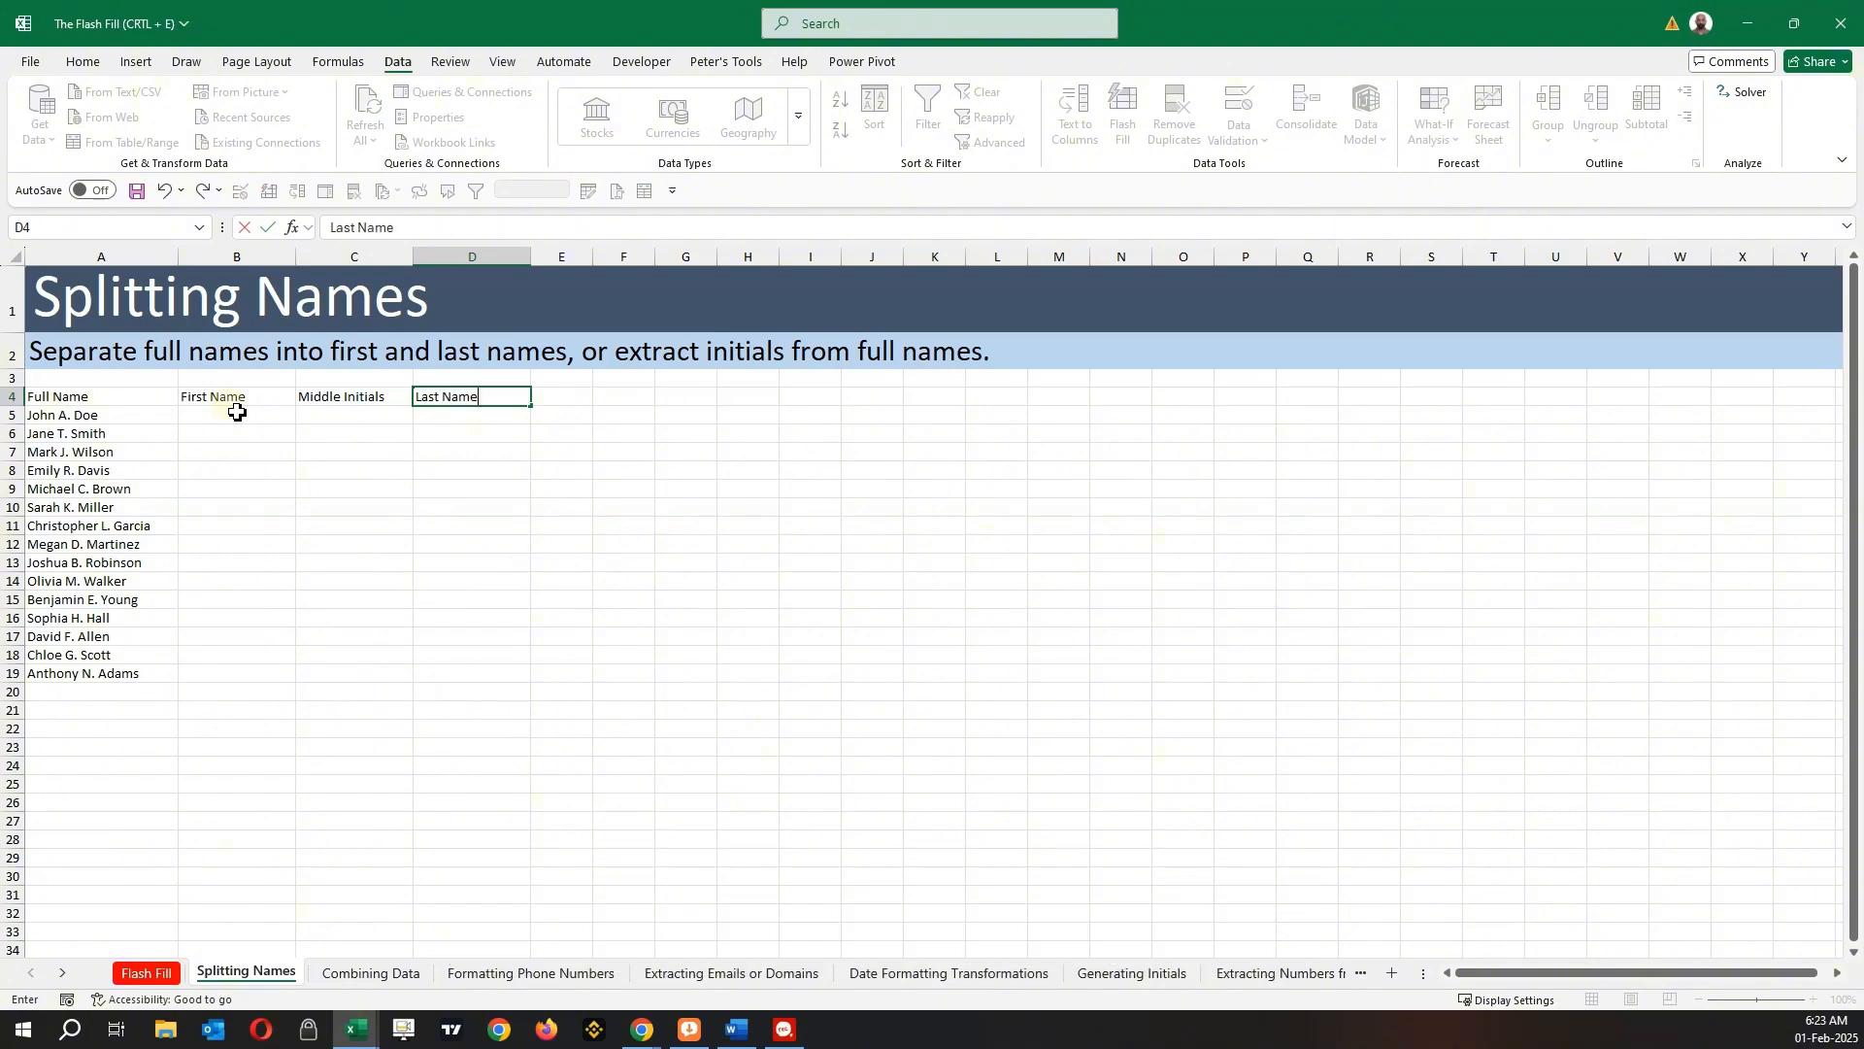
Step: Enter the first two people's first names in B5 and B6 and accept the Flash Fill suggestion for the column
click(238, 416)
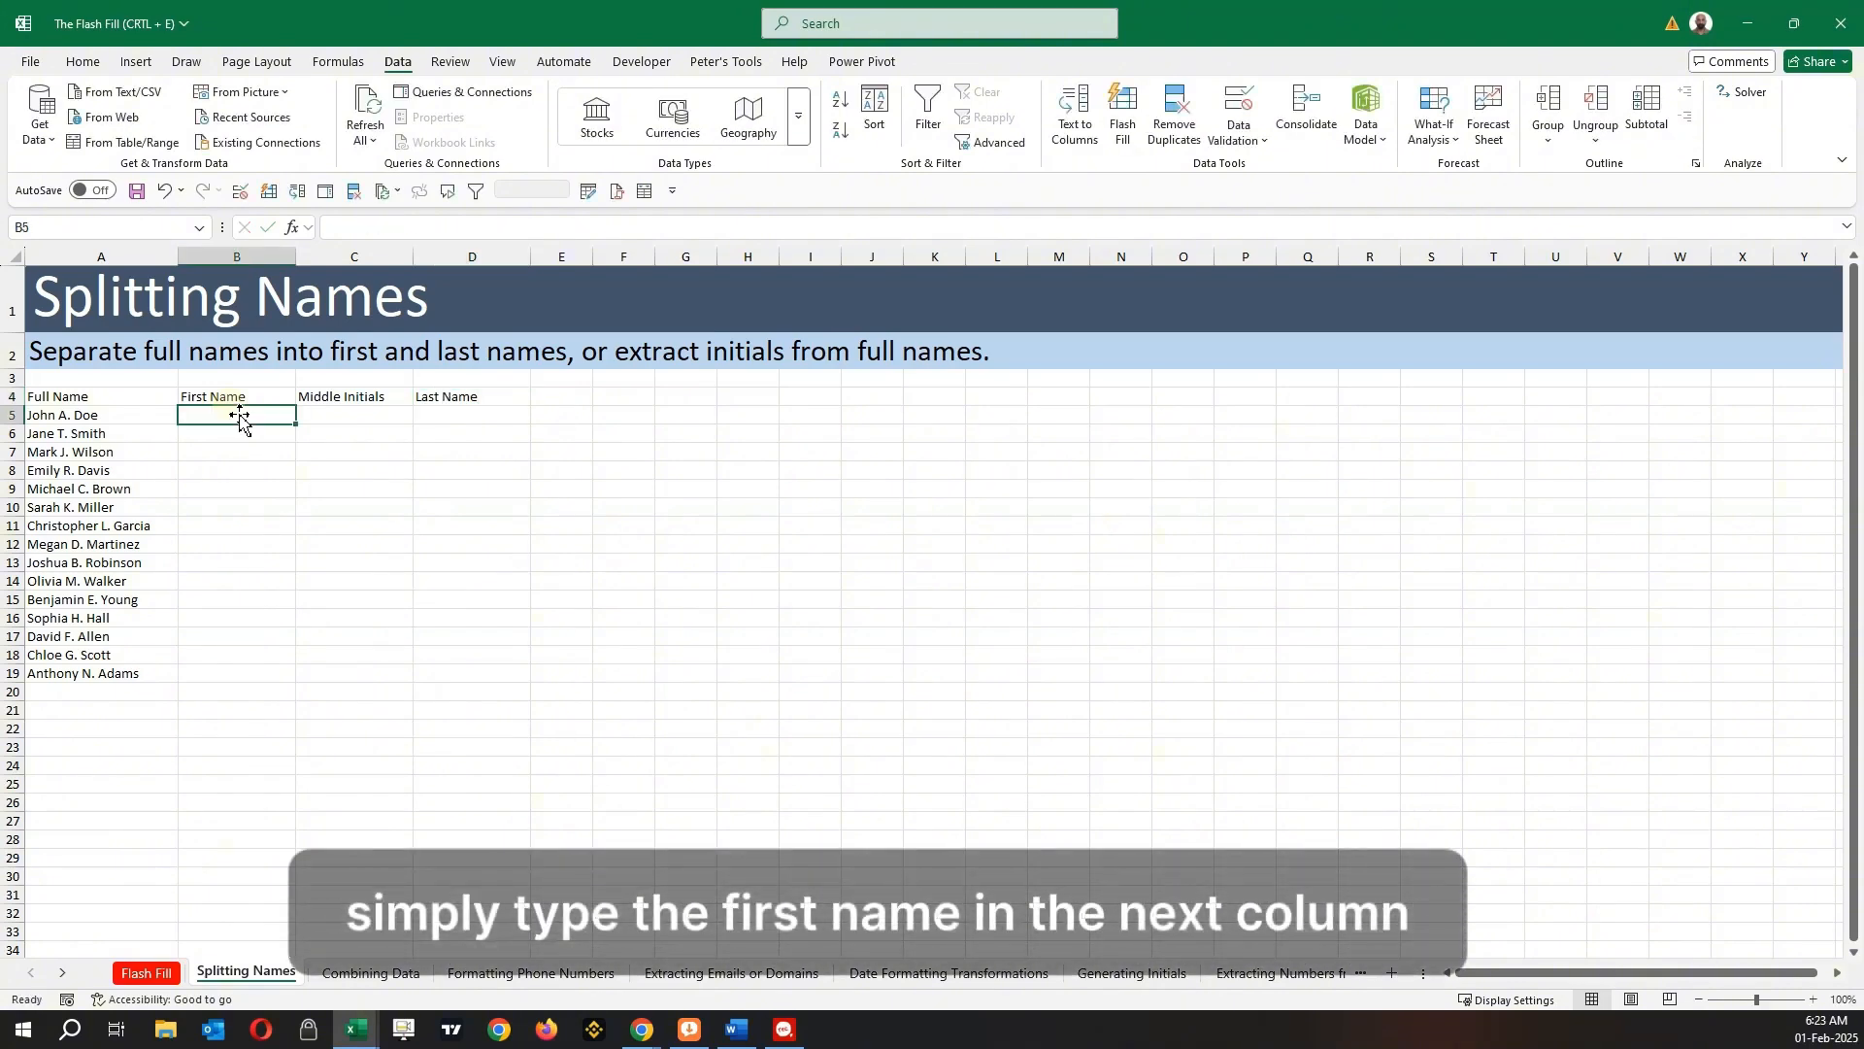
text(John)
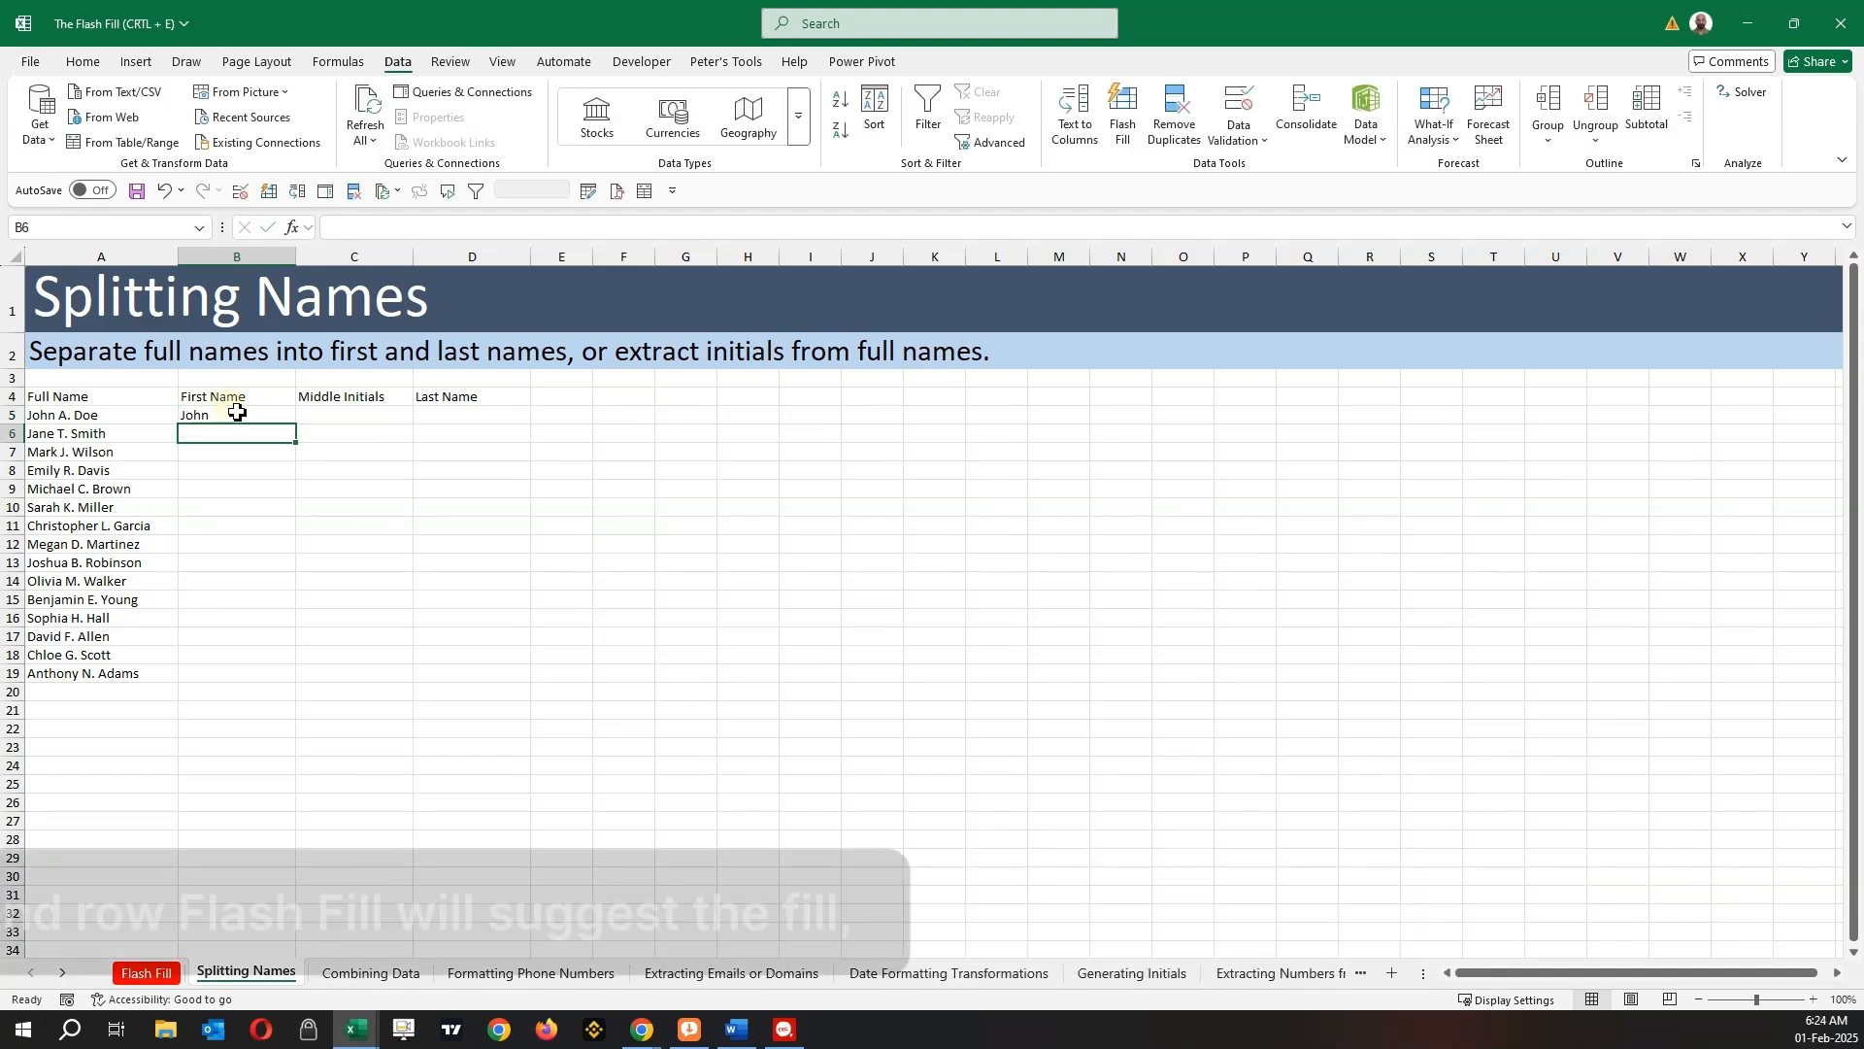
text(Jane)
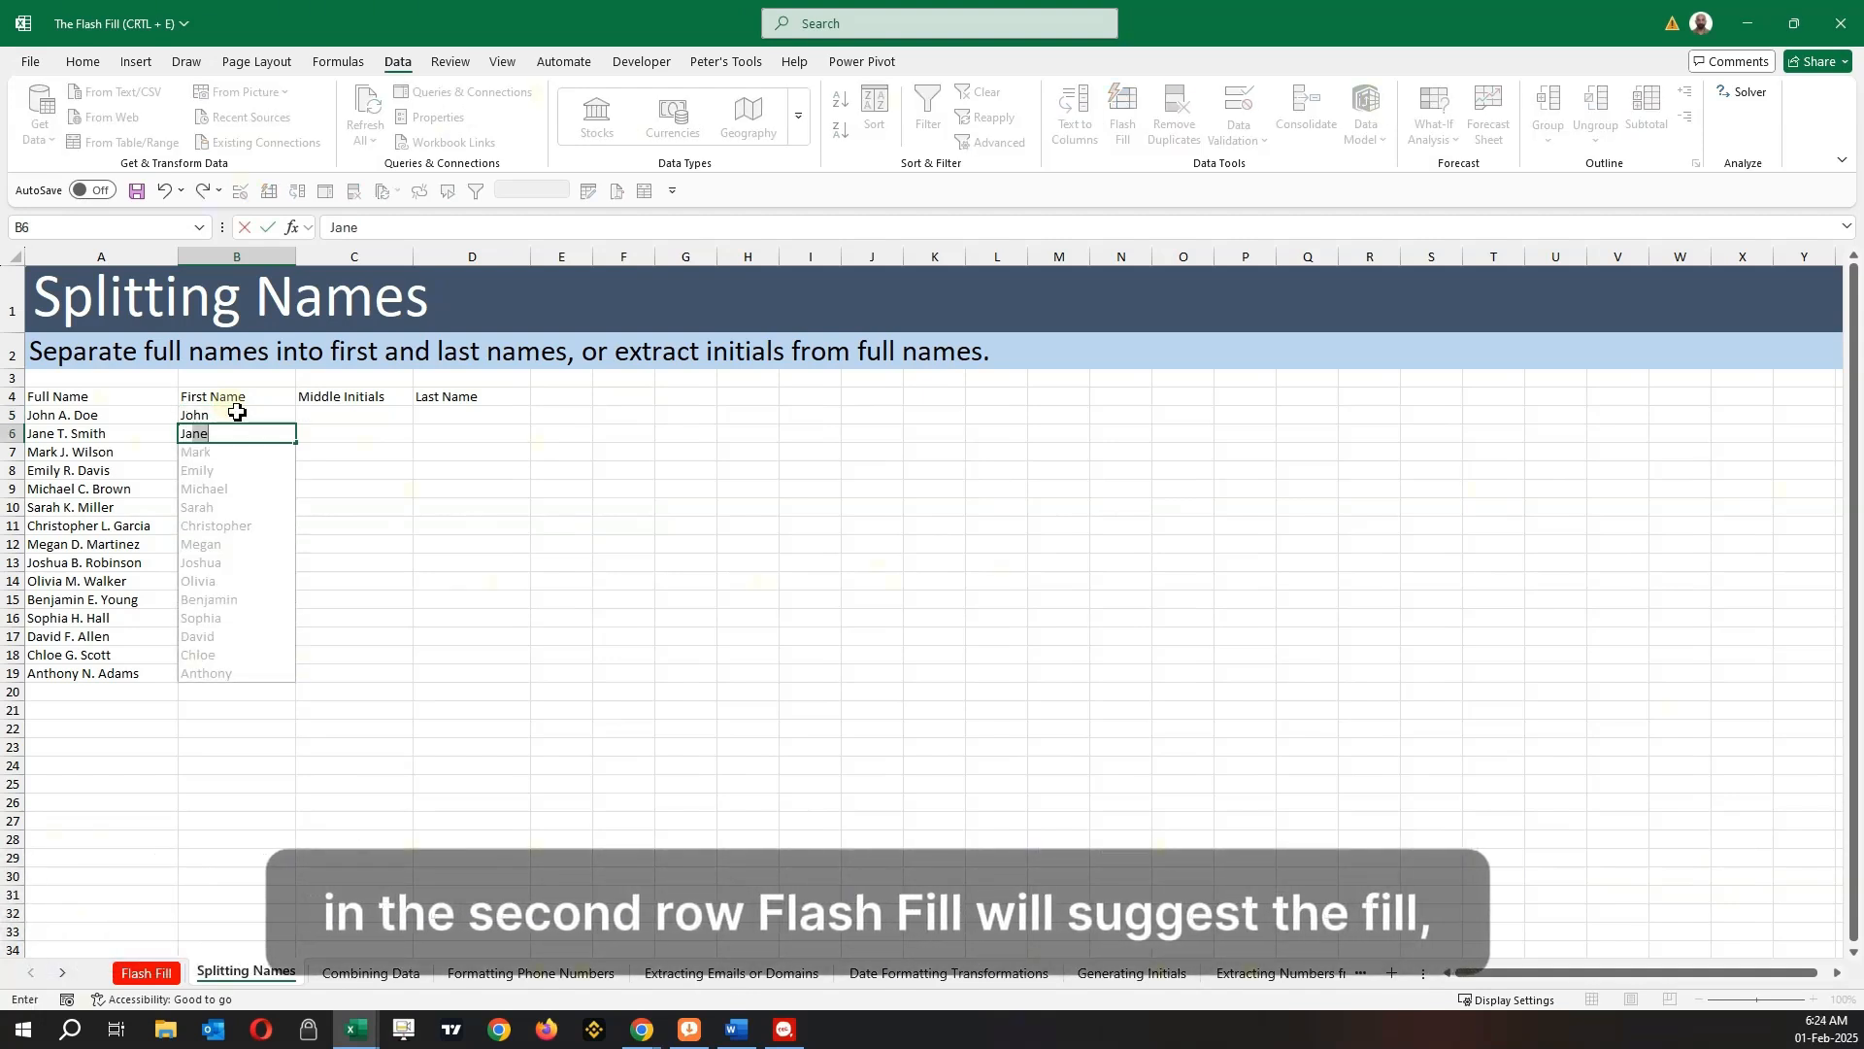
key(Return)
Step: Enter the first two middle initials with periods in C5 and C6 and accept the Flash Fill suggestion for the column
click(237, 412)
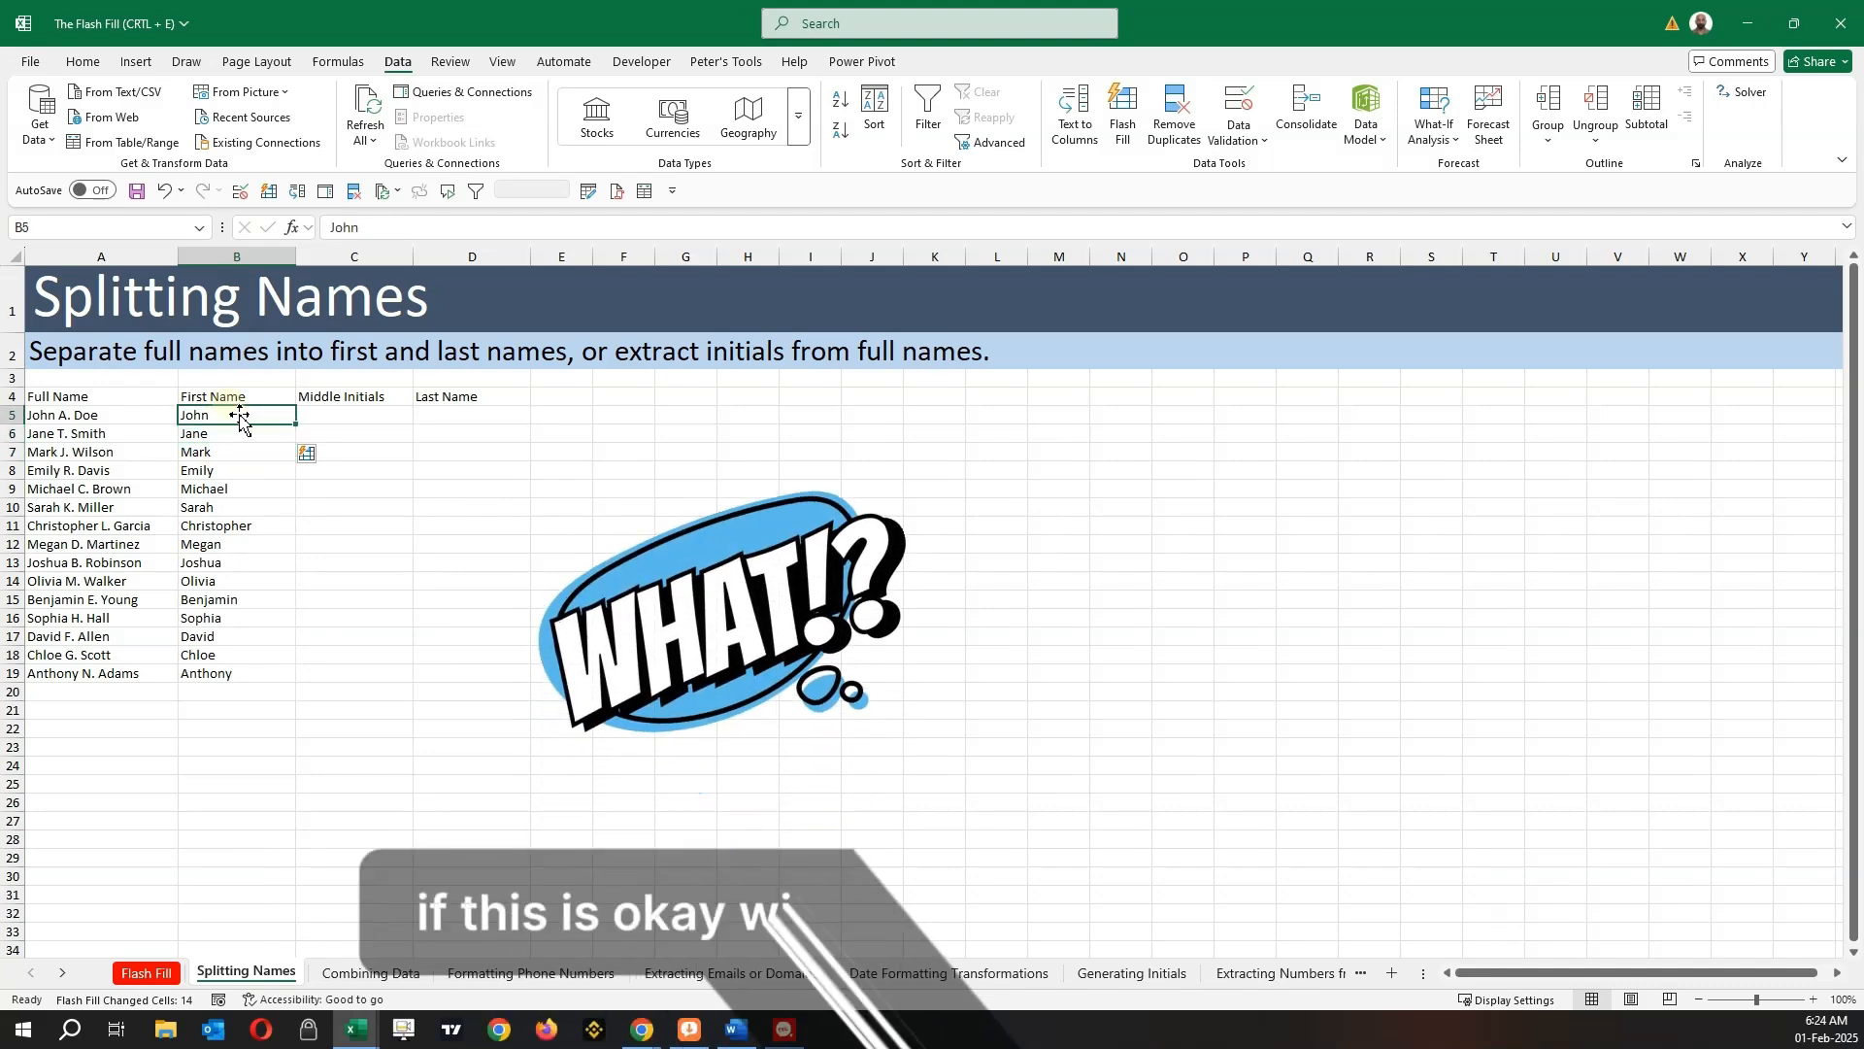
key(Right)
text(A.)
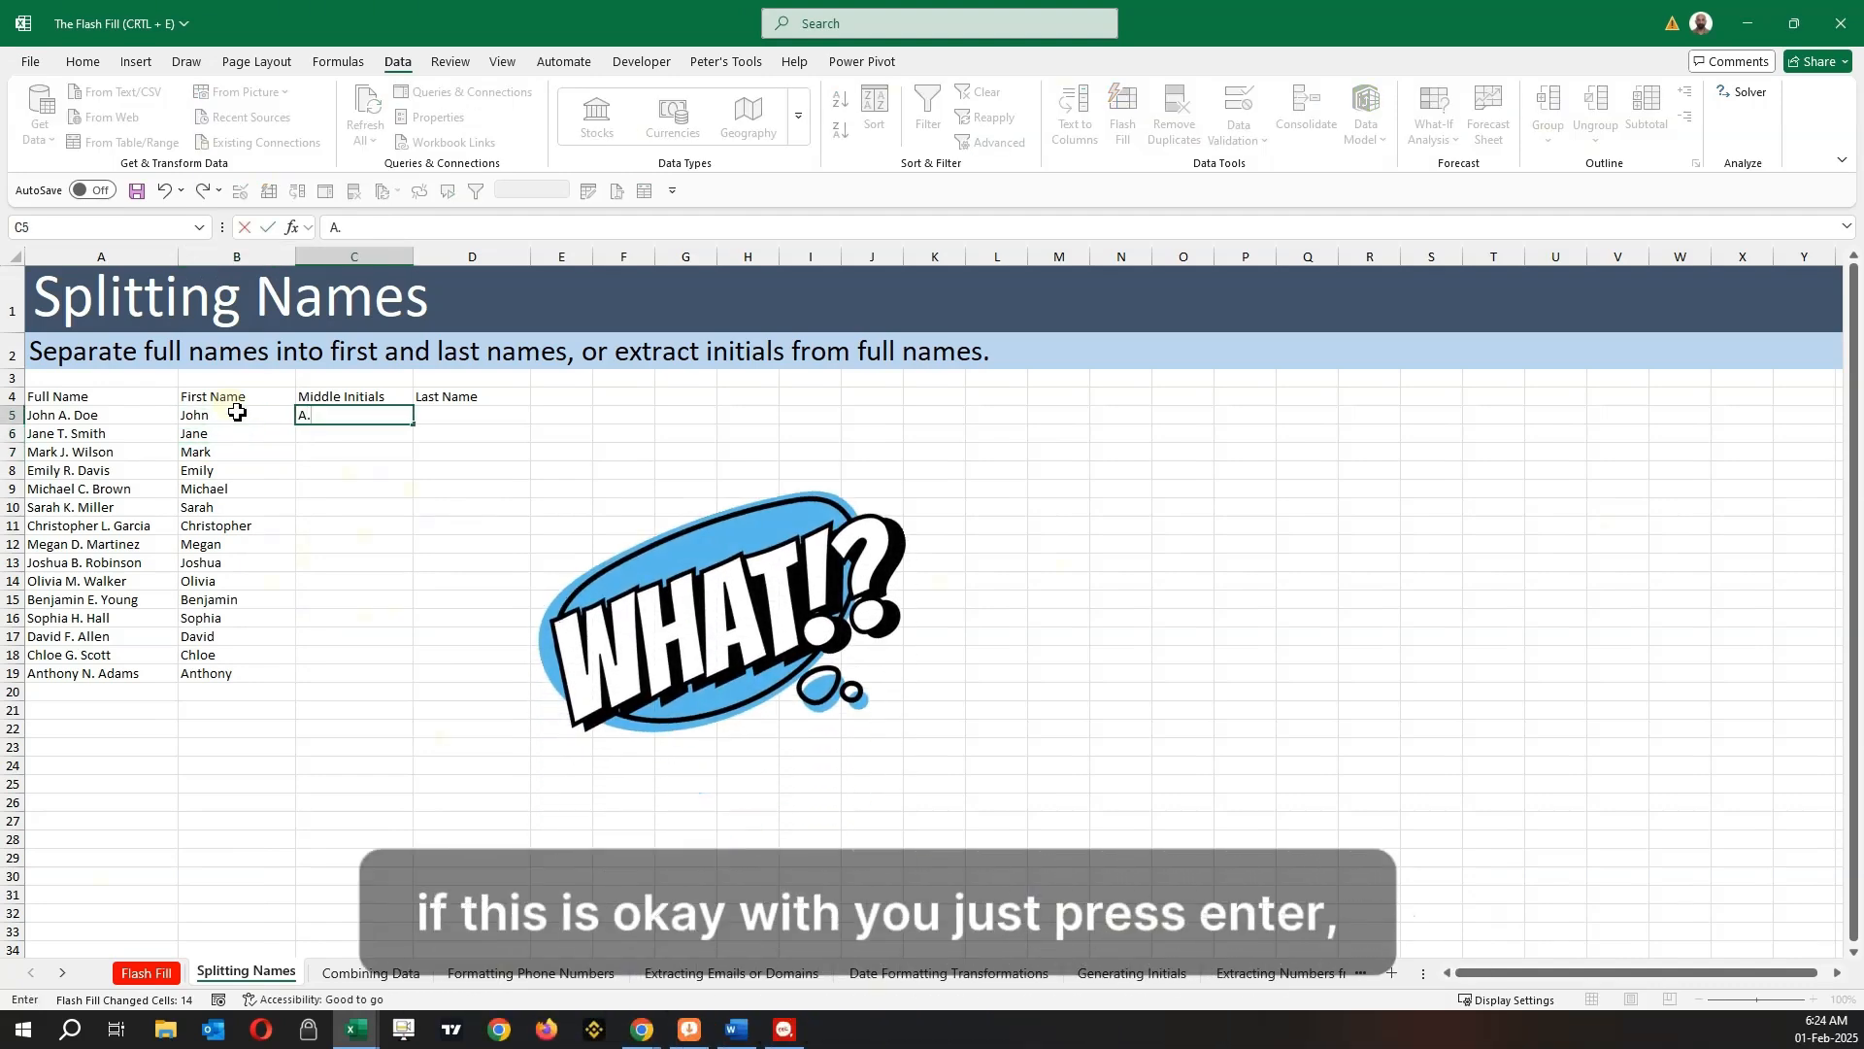
key(Return)
text(T.)
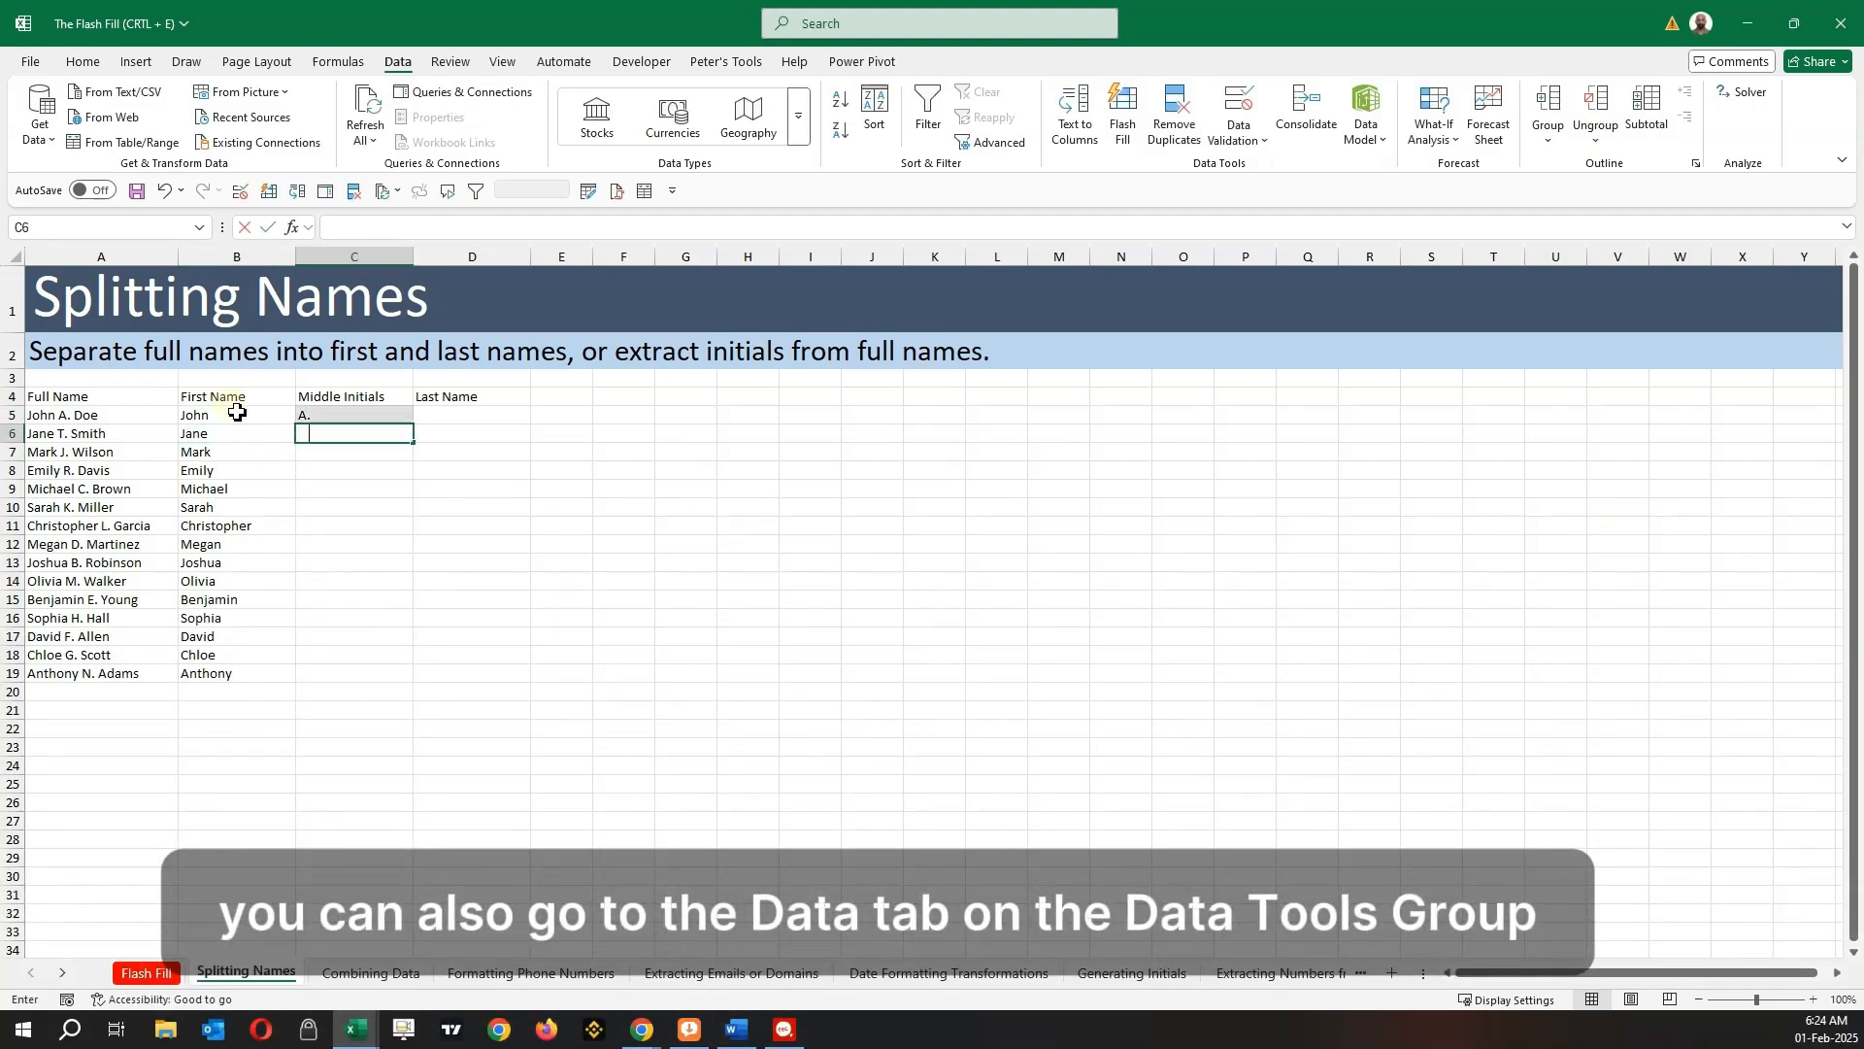
key(Return)
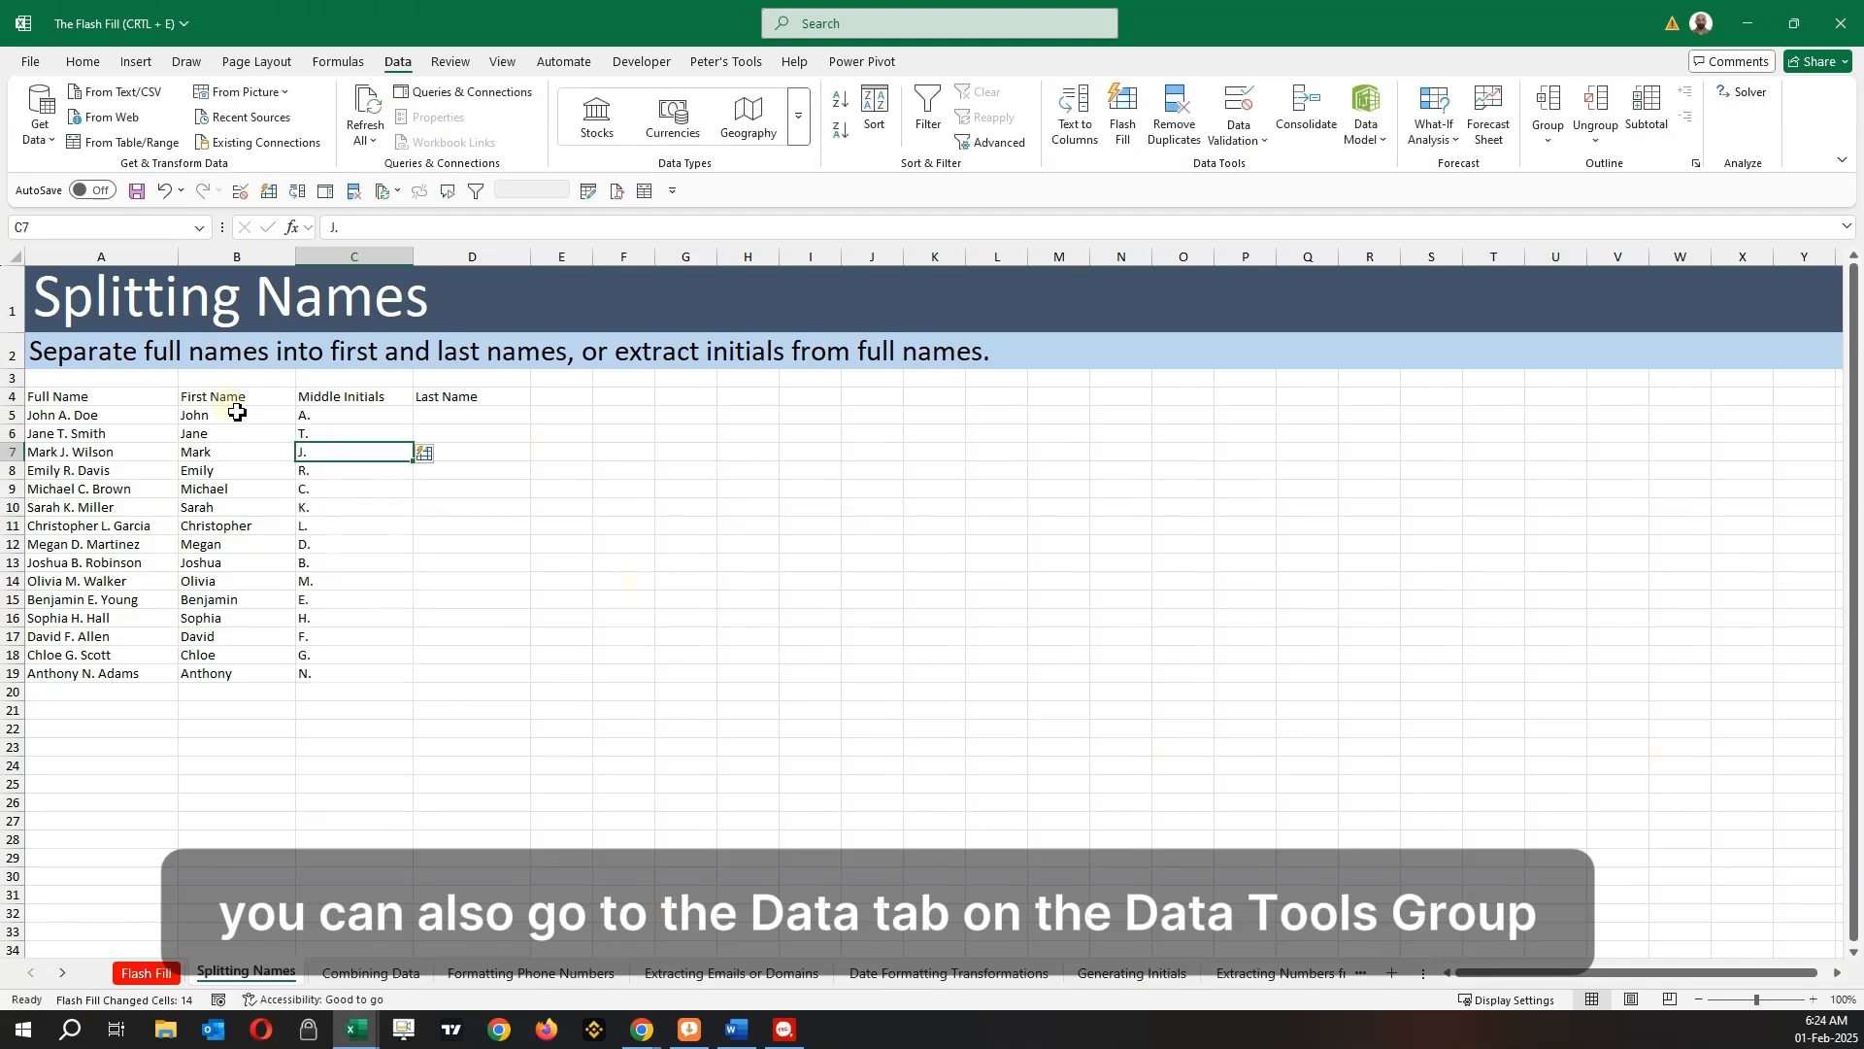
Step: Enter the first person's last name in D5 and complete the Last Name column with the Flash Fill command
key(Right)
text(D)
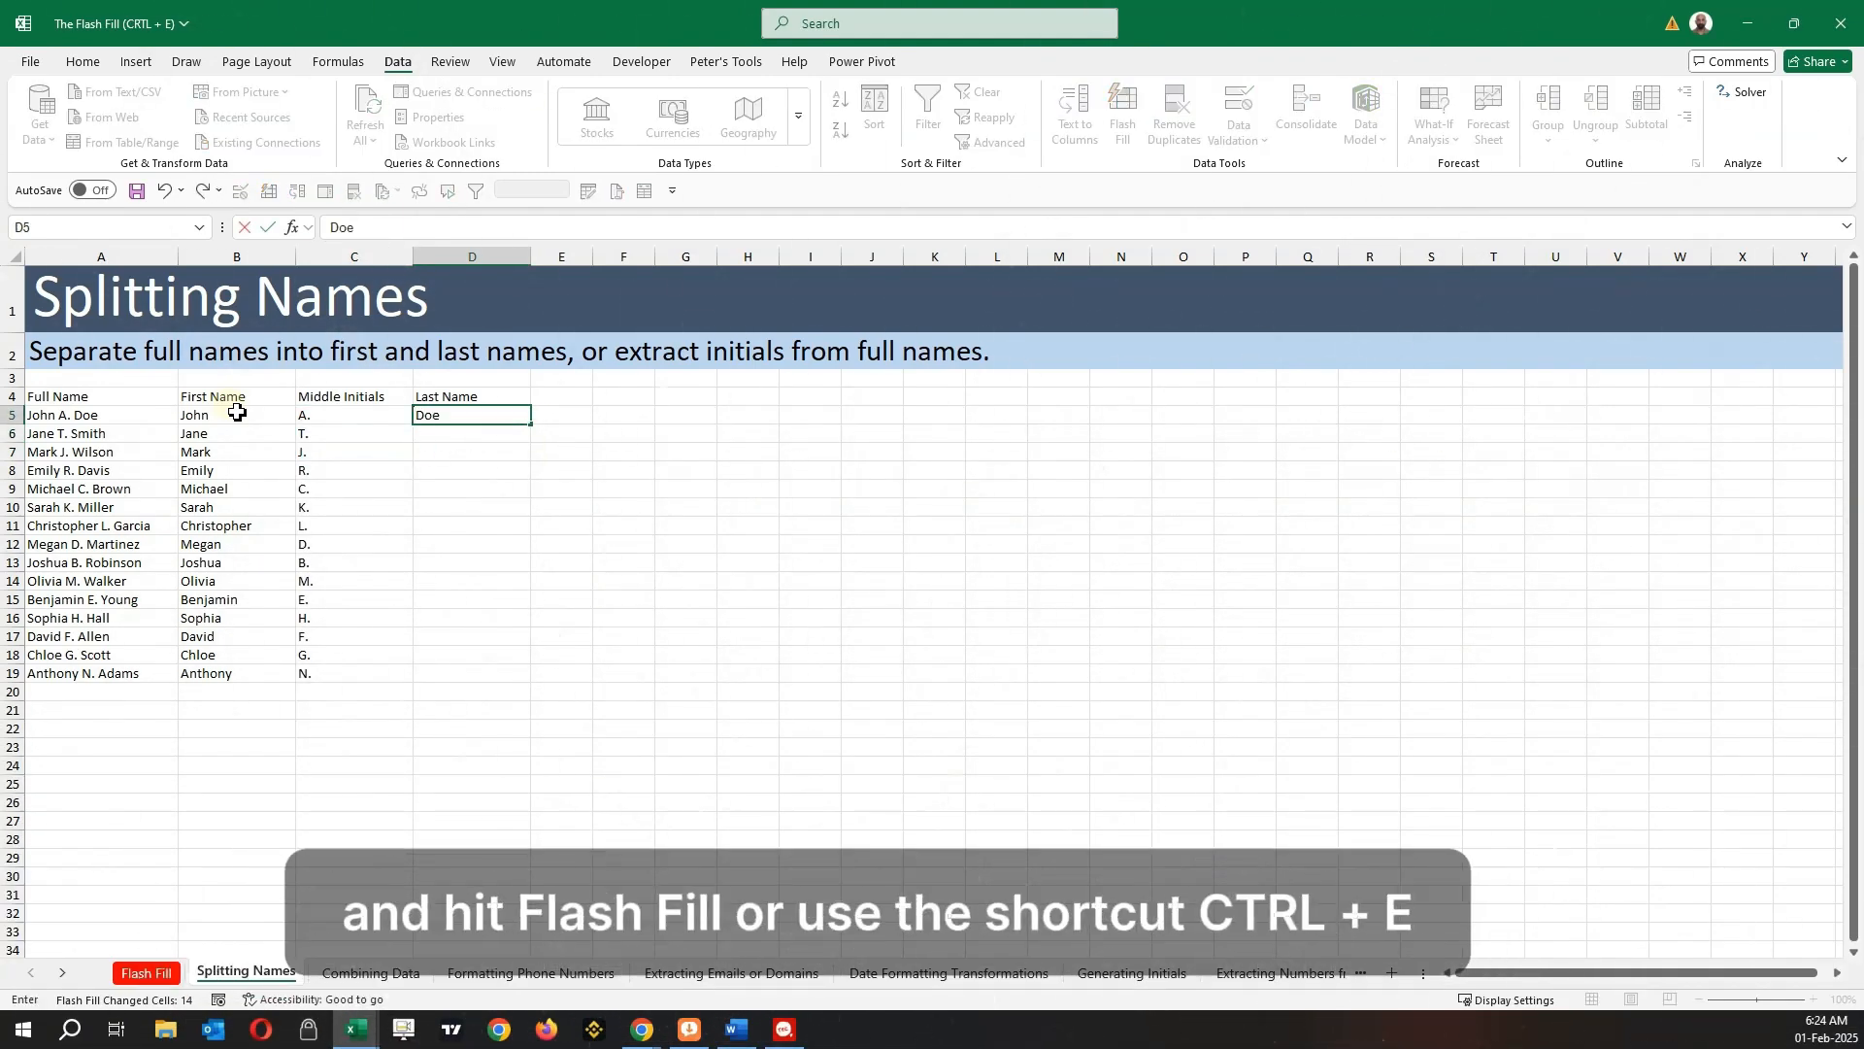
key(Return)
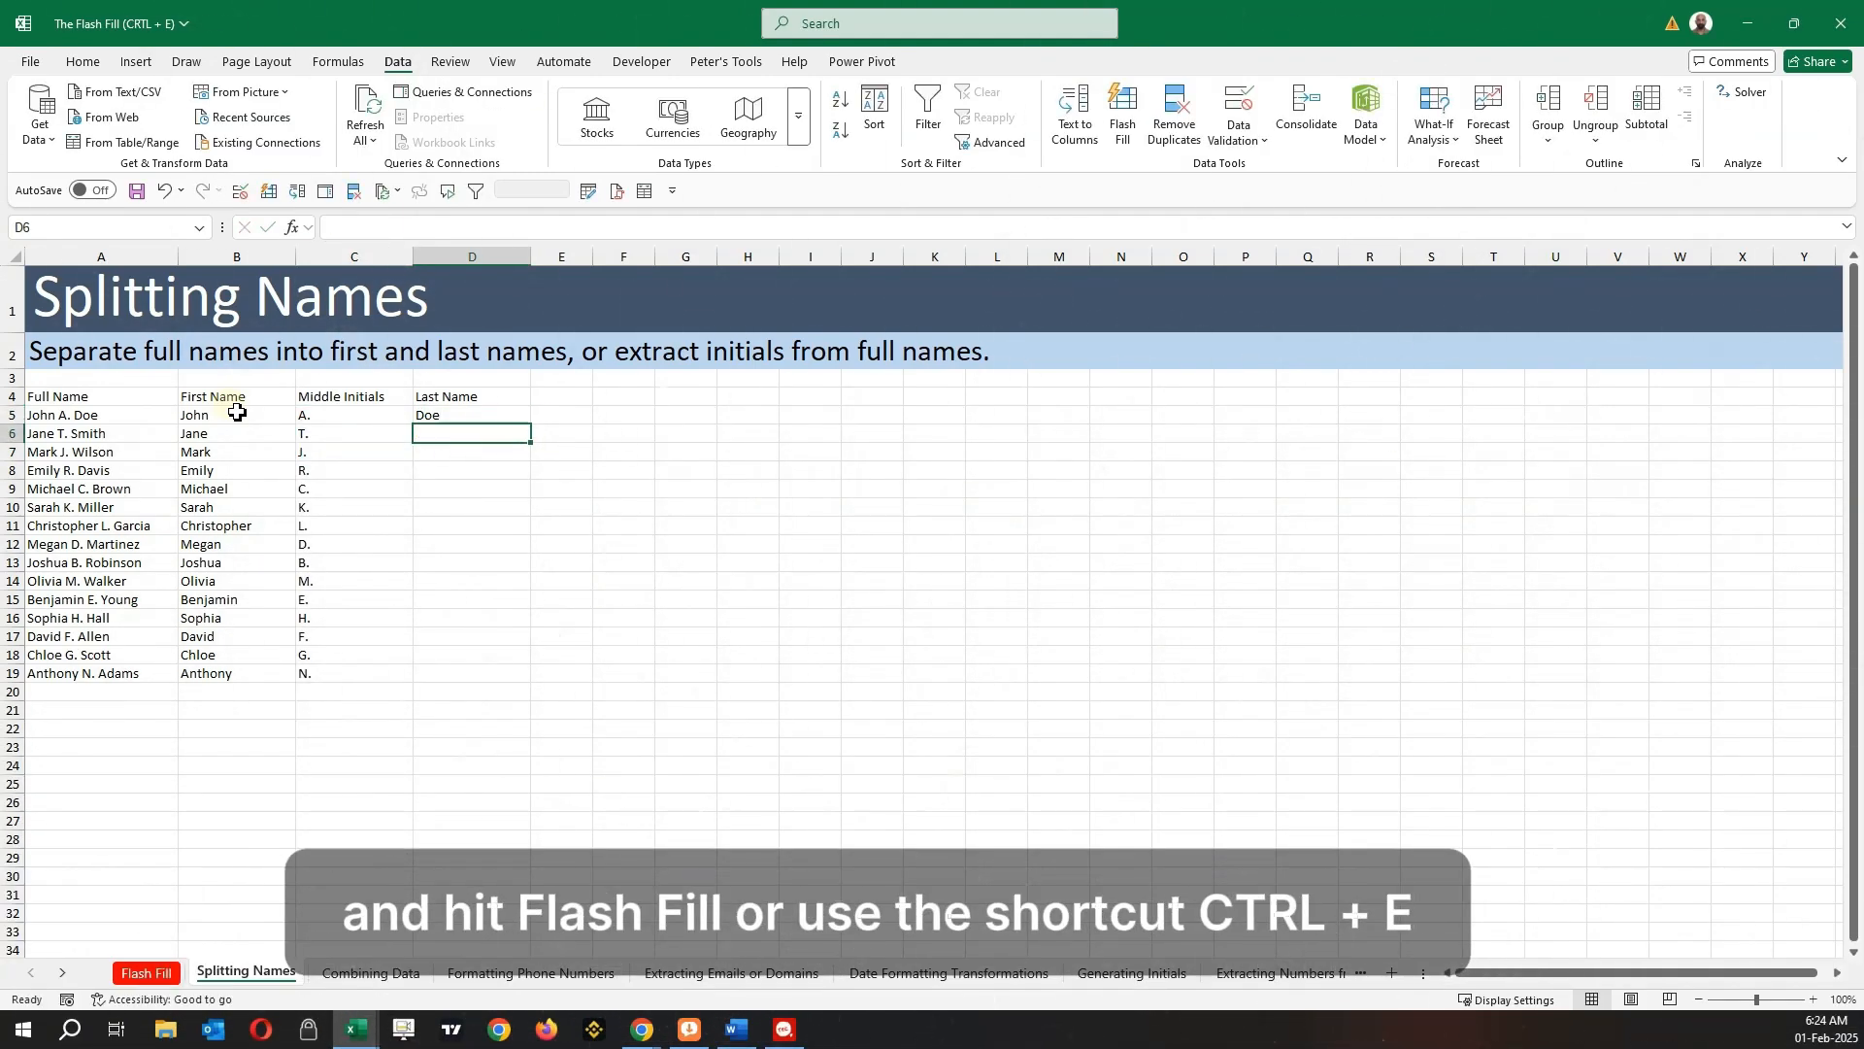
click(1123, 112)
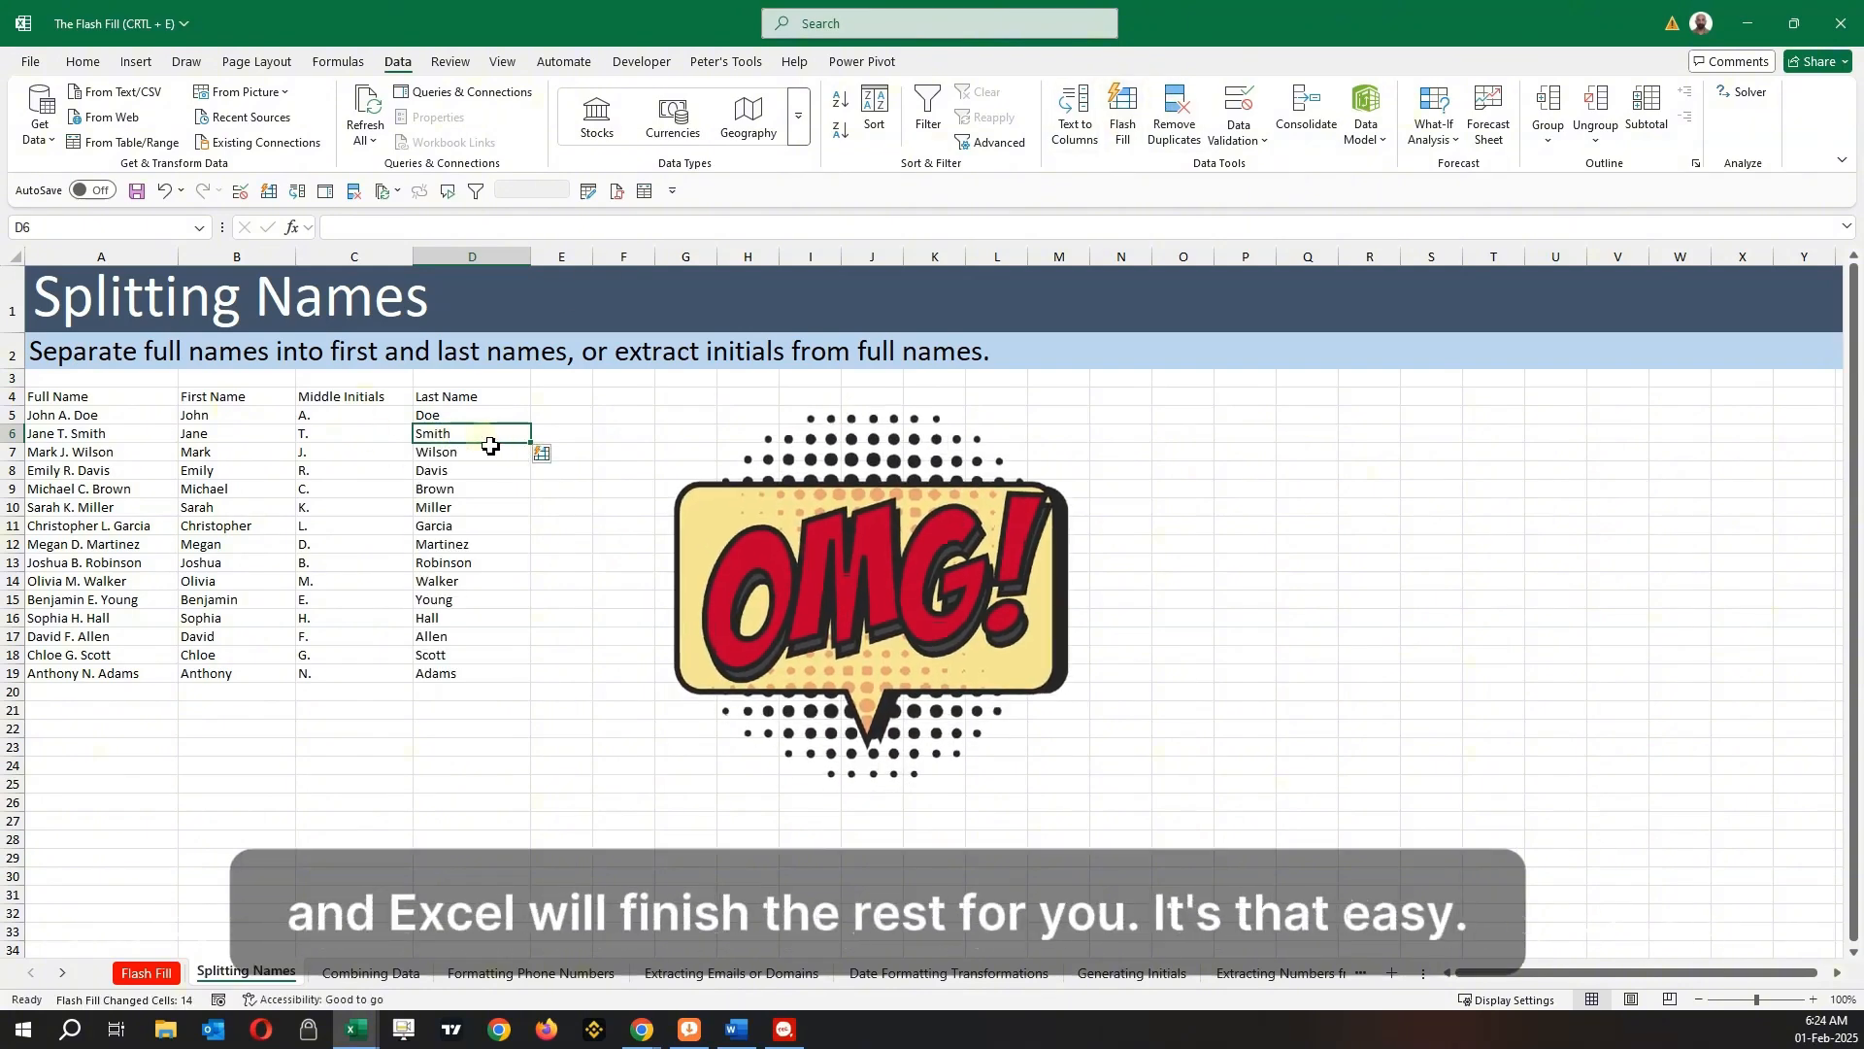
Step: On the Combining Data sheet, add the header Name With Title in C4
click(362, 975)
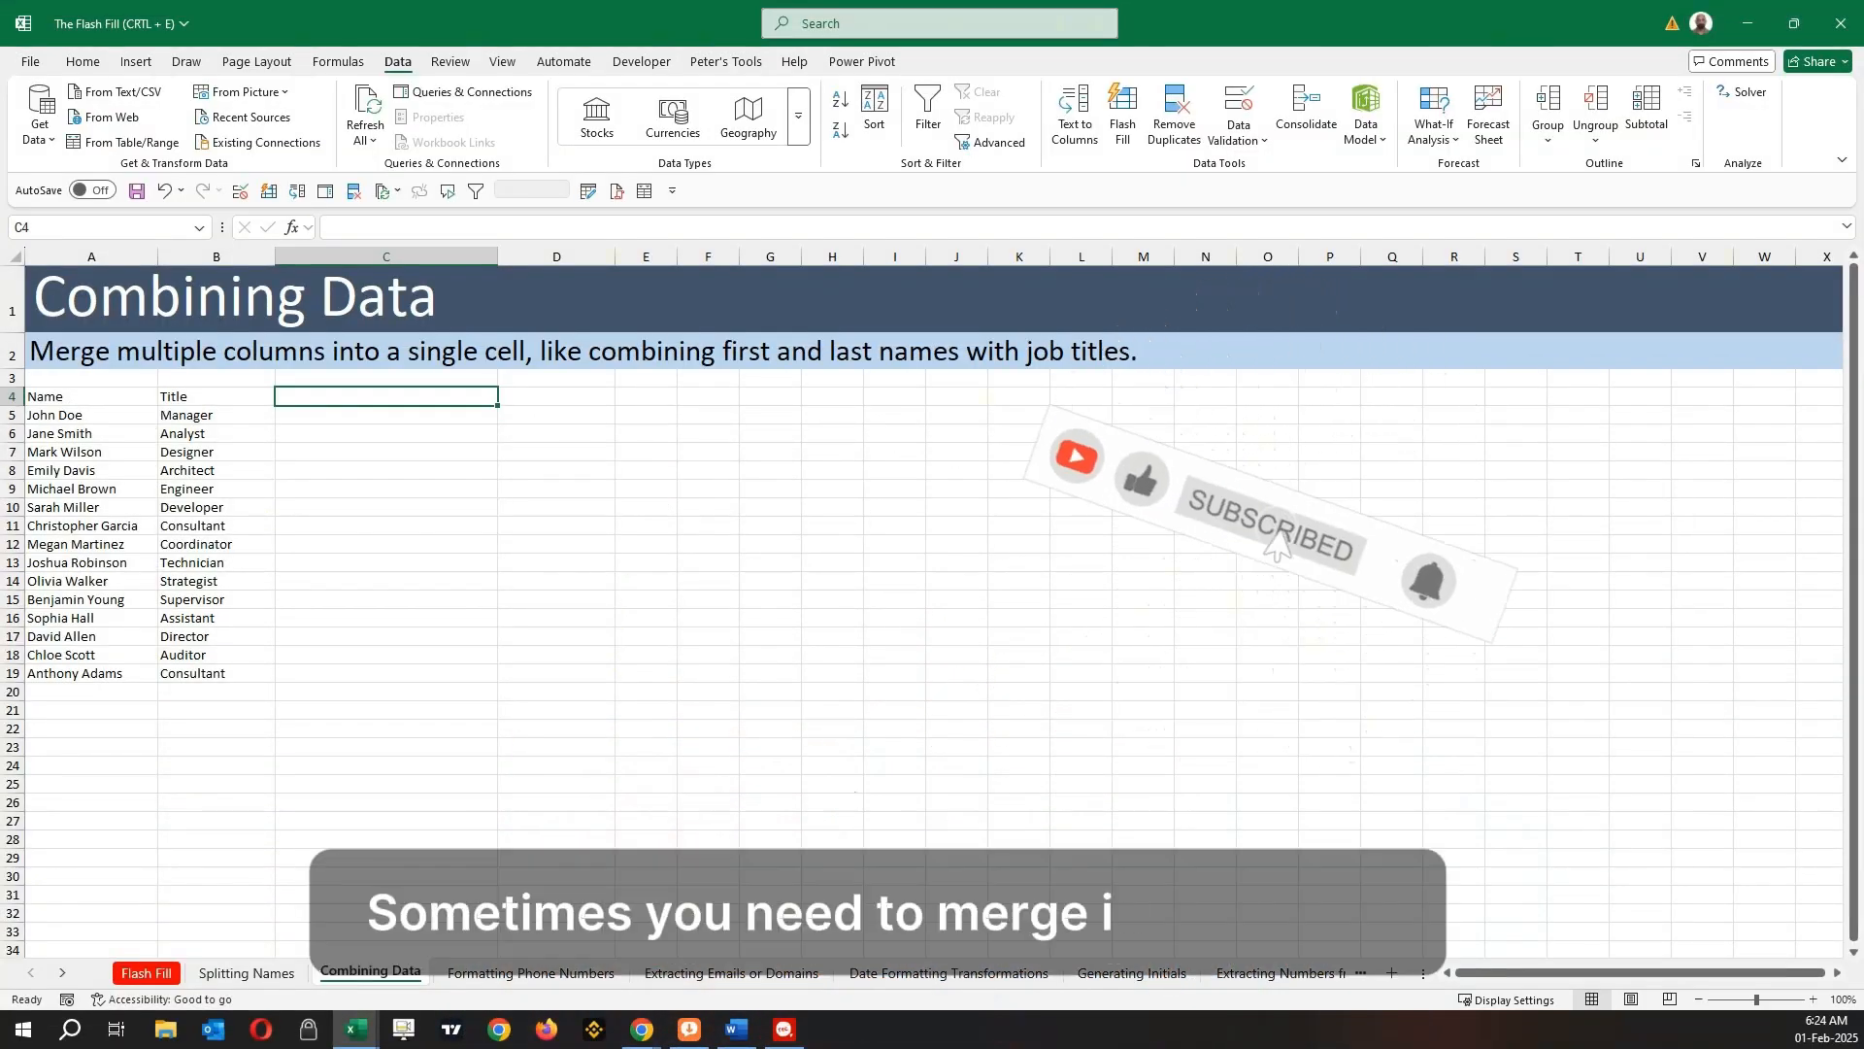
click(209, 416)
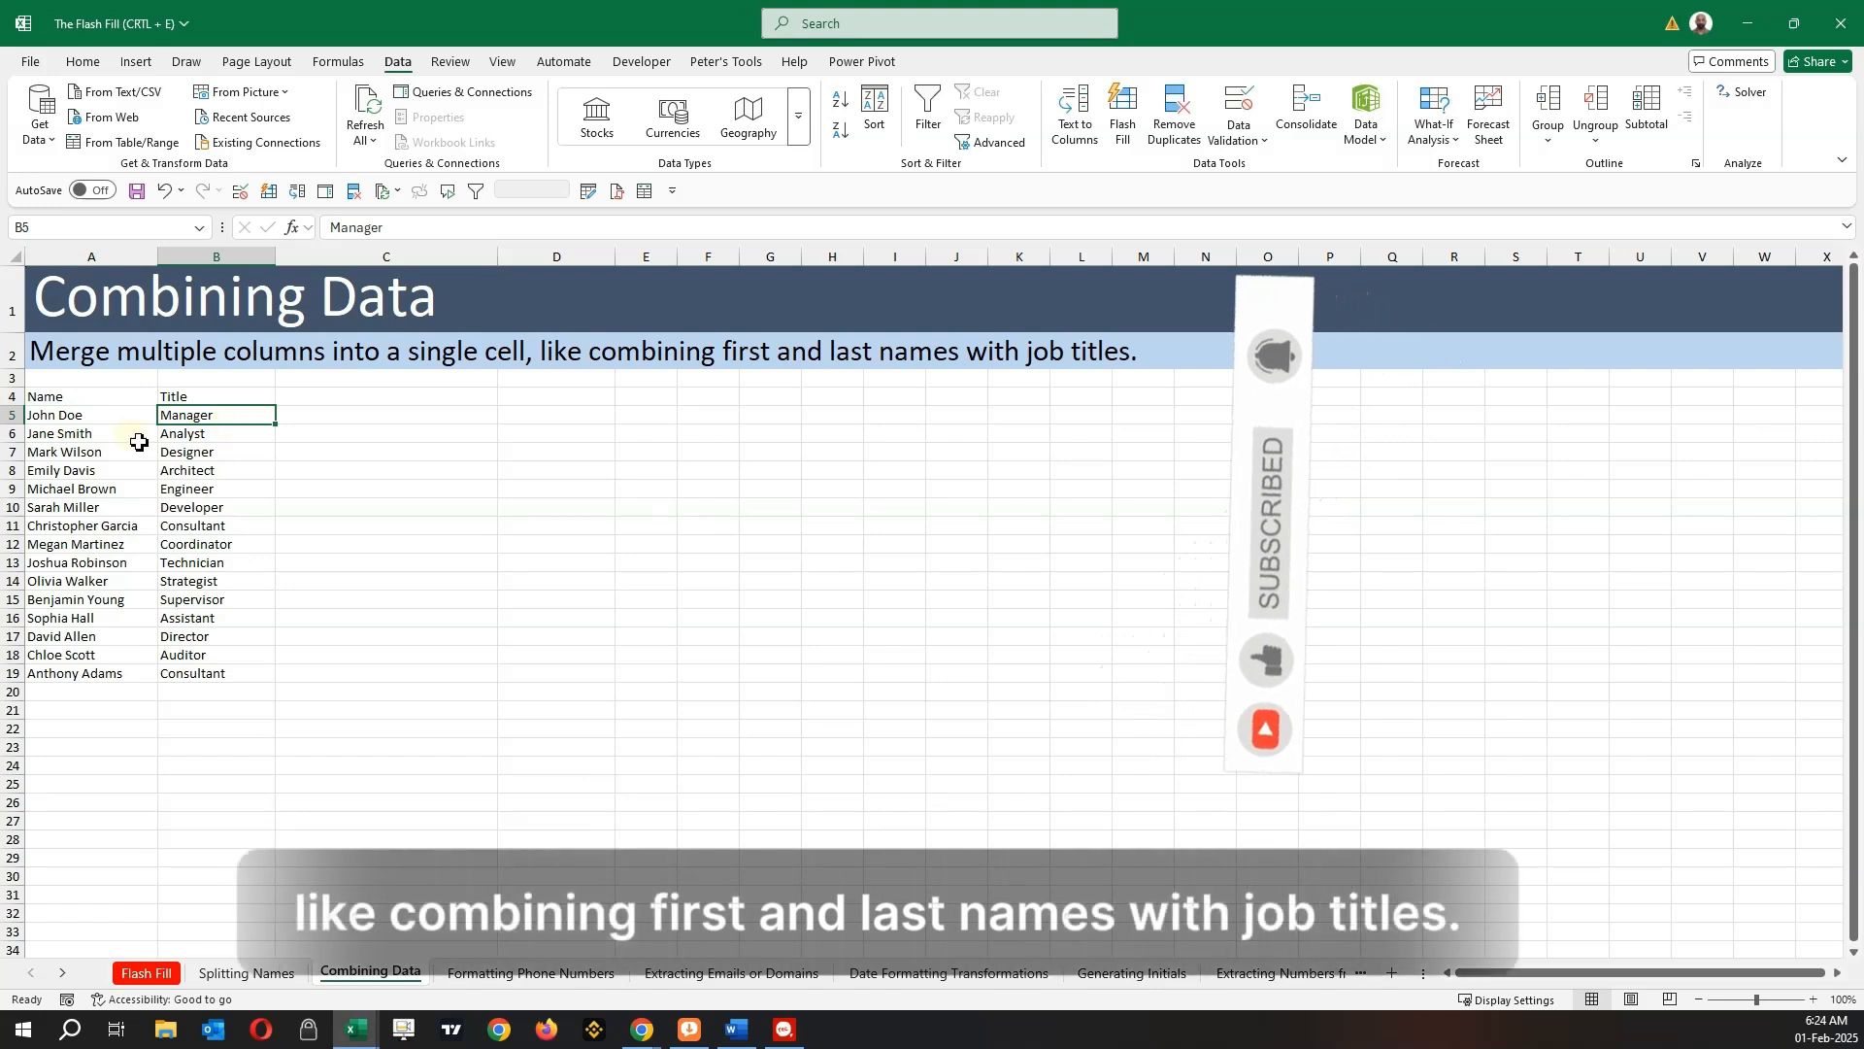
click(200, 436)
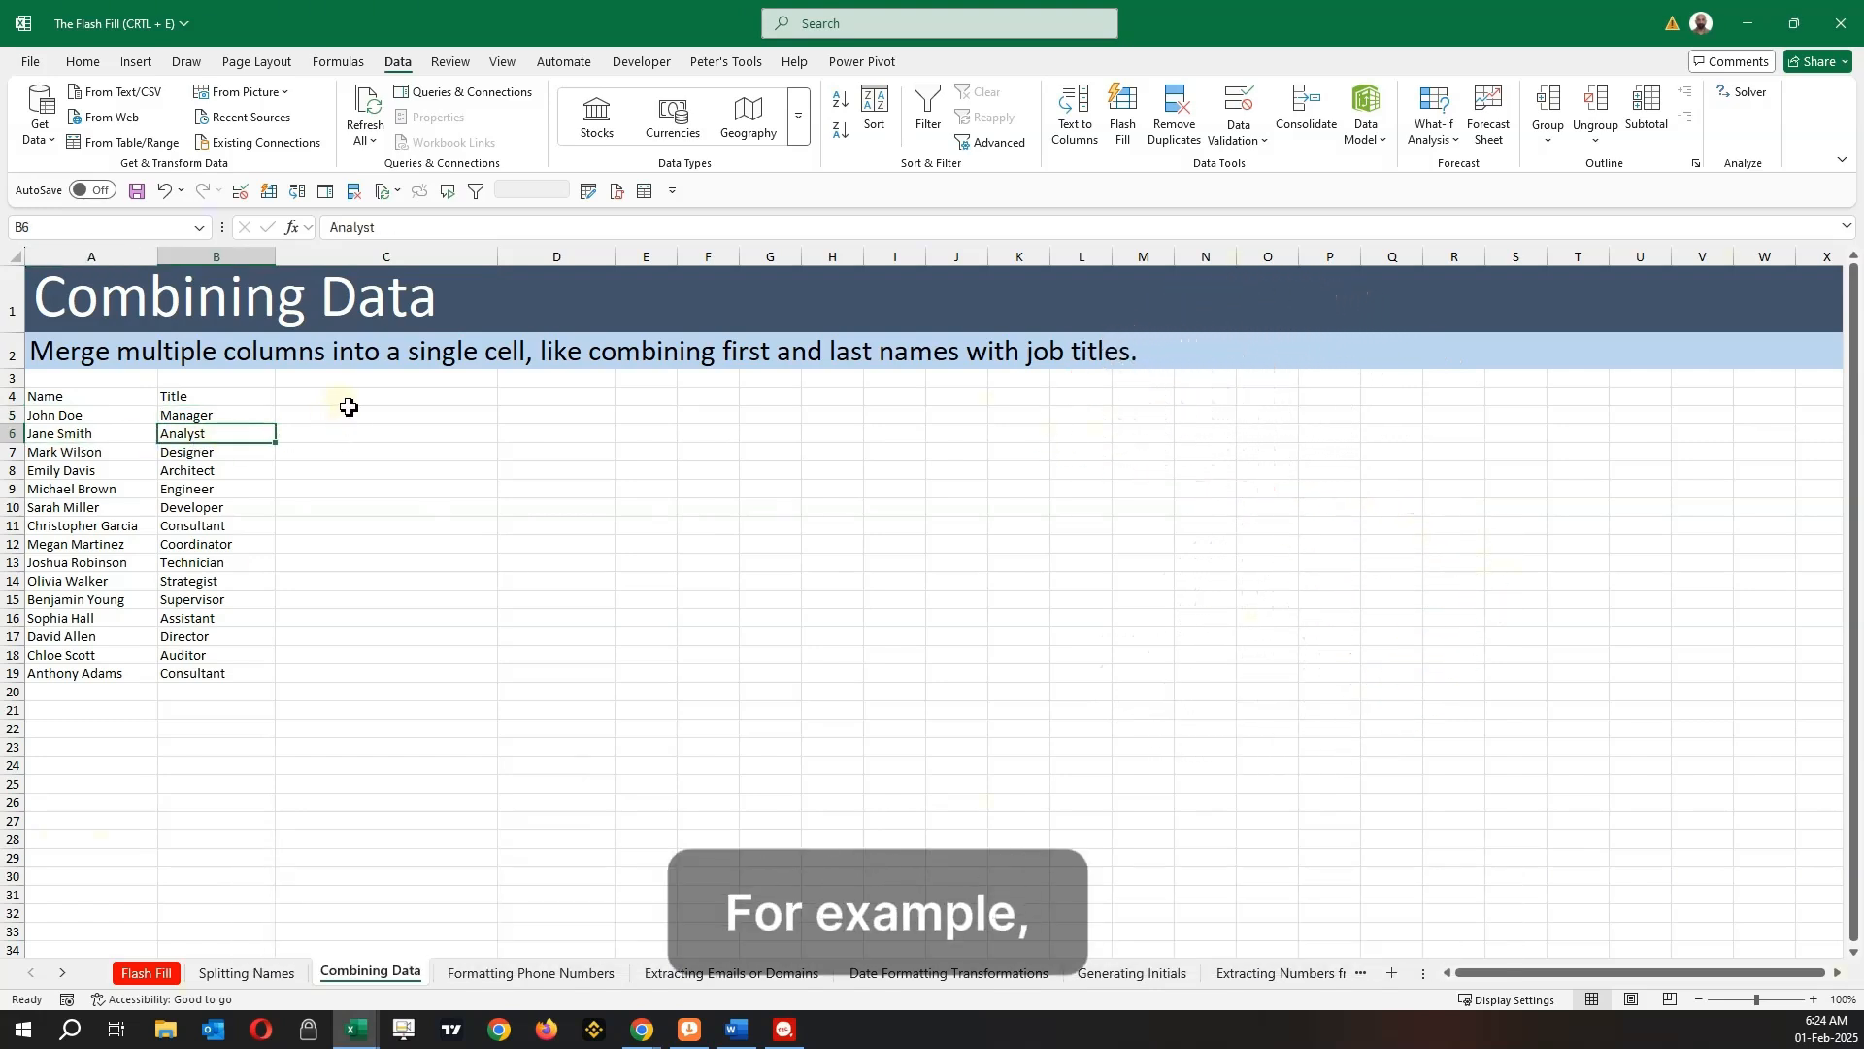
click(348, 400)
text(N)
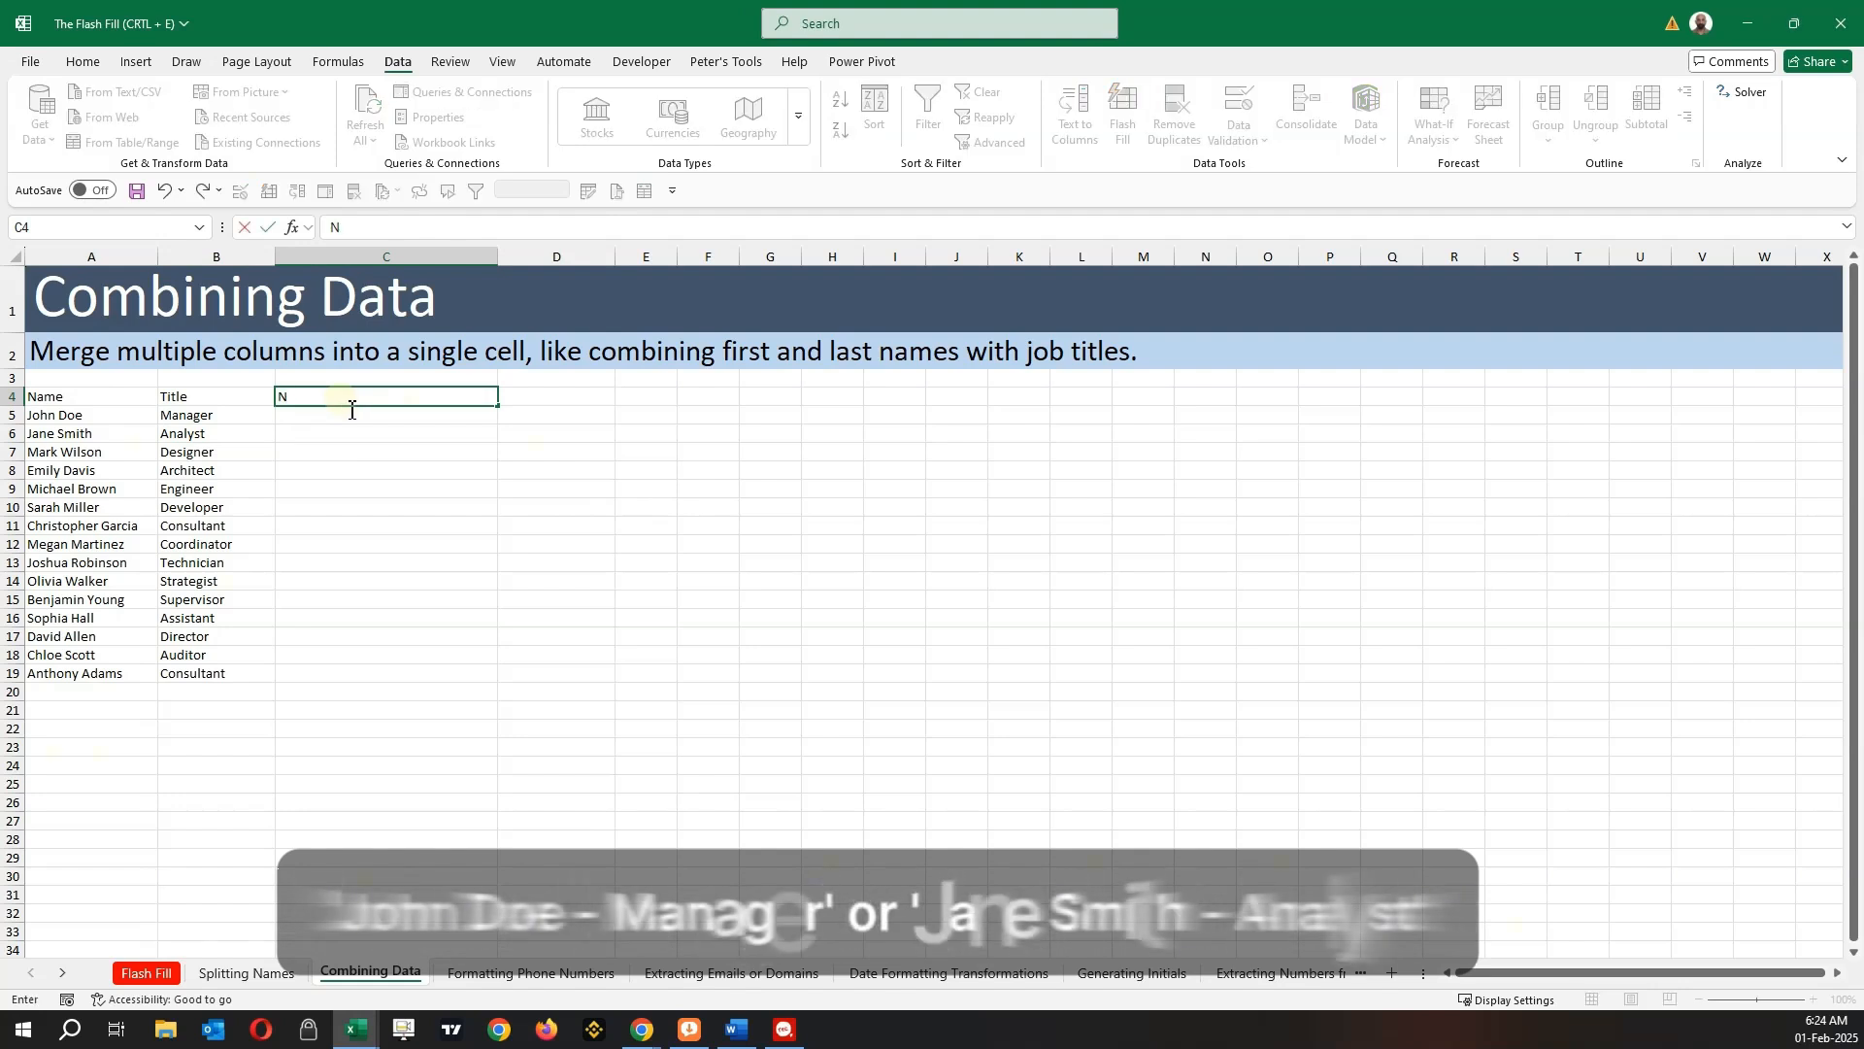
text(ame With Tit)
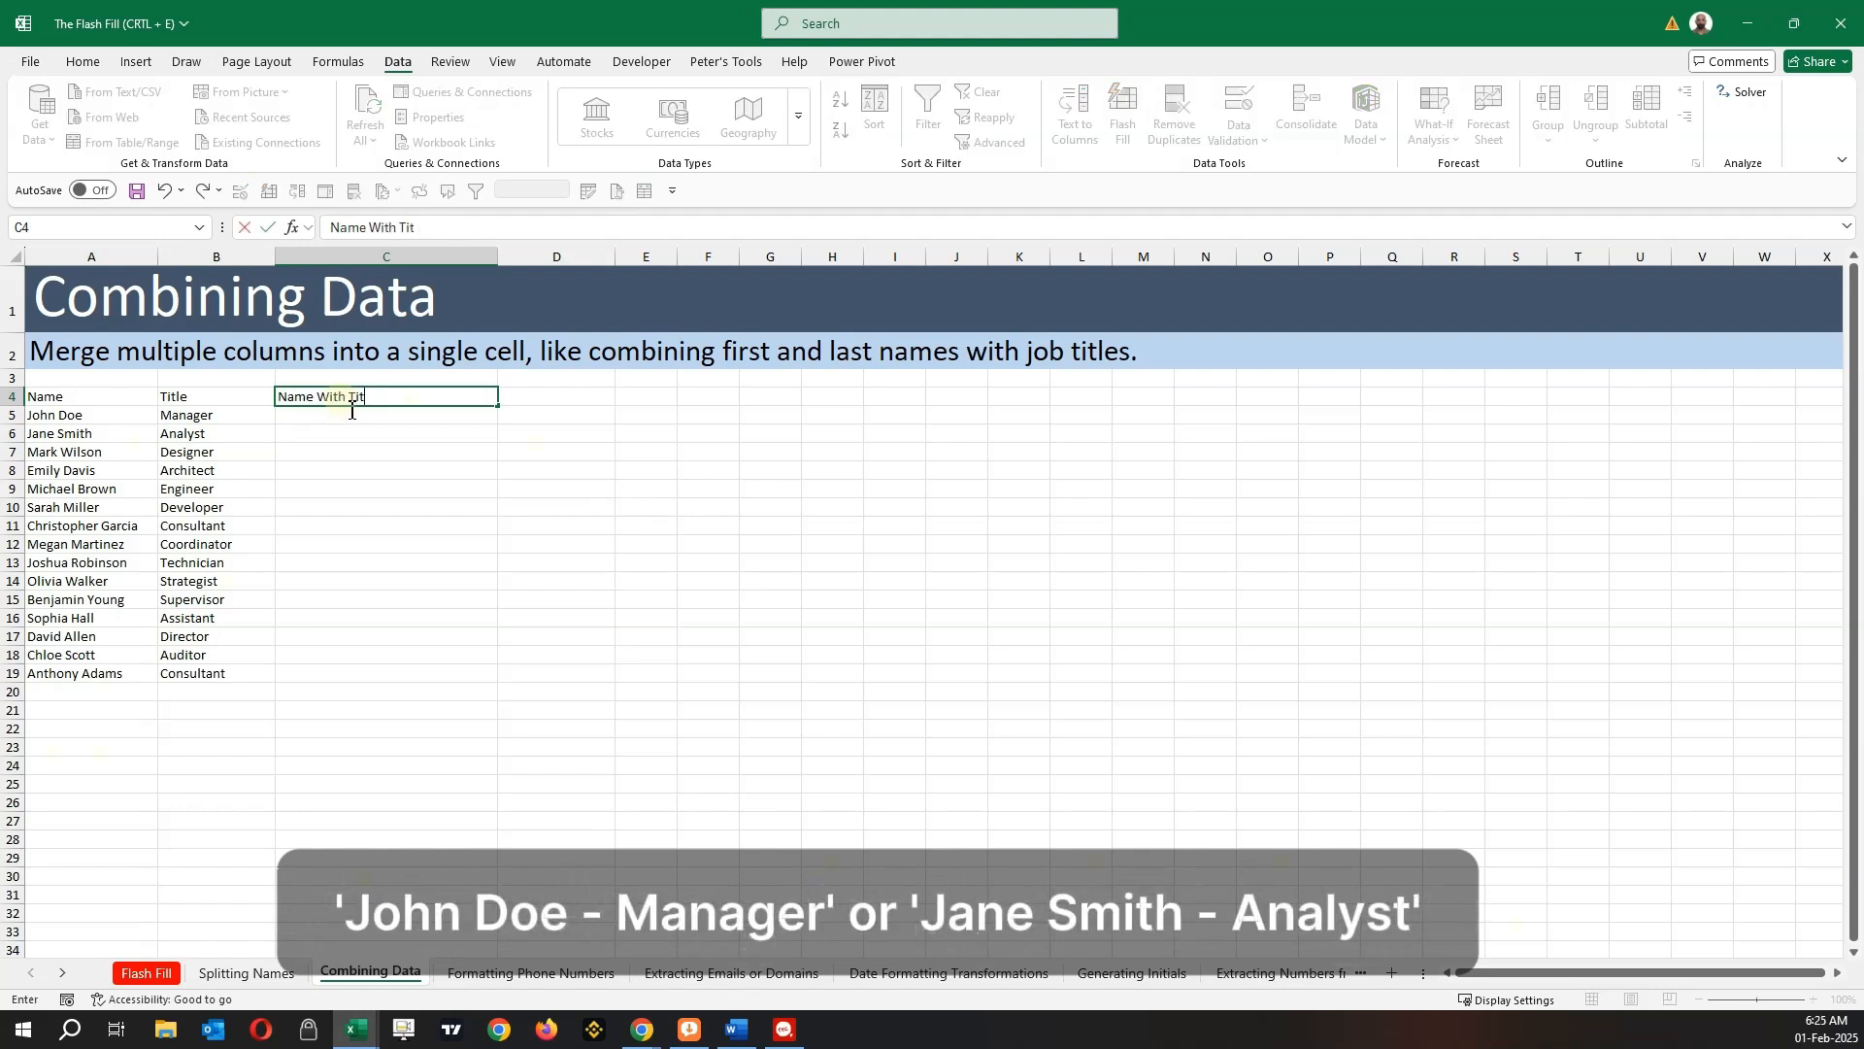
text(le)
key(Return)
Step: In C5, enter the first person's name and job title joined by " - ", and Flash Fill the pattern down the column
text(John Doe With Manager)
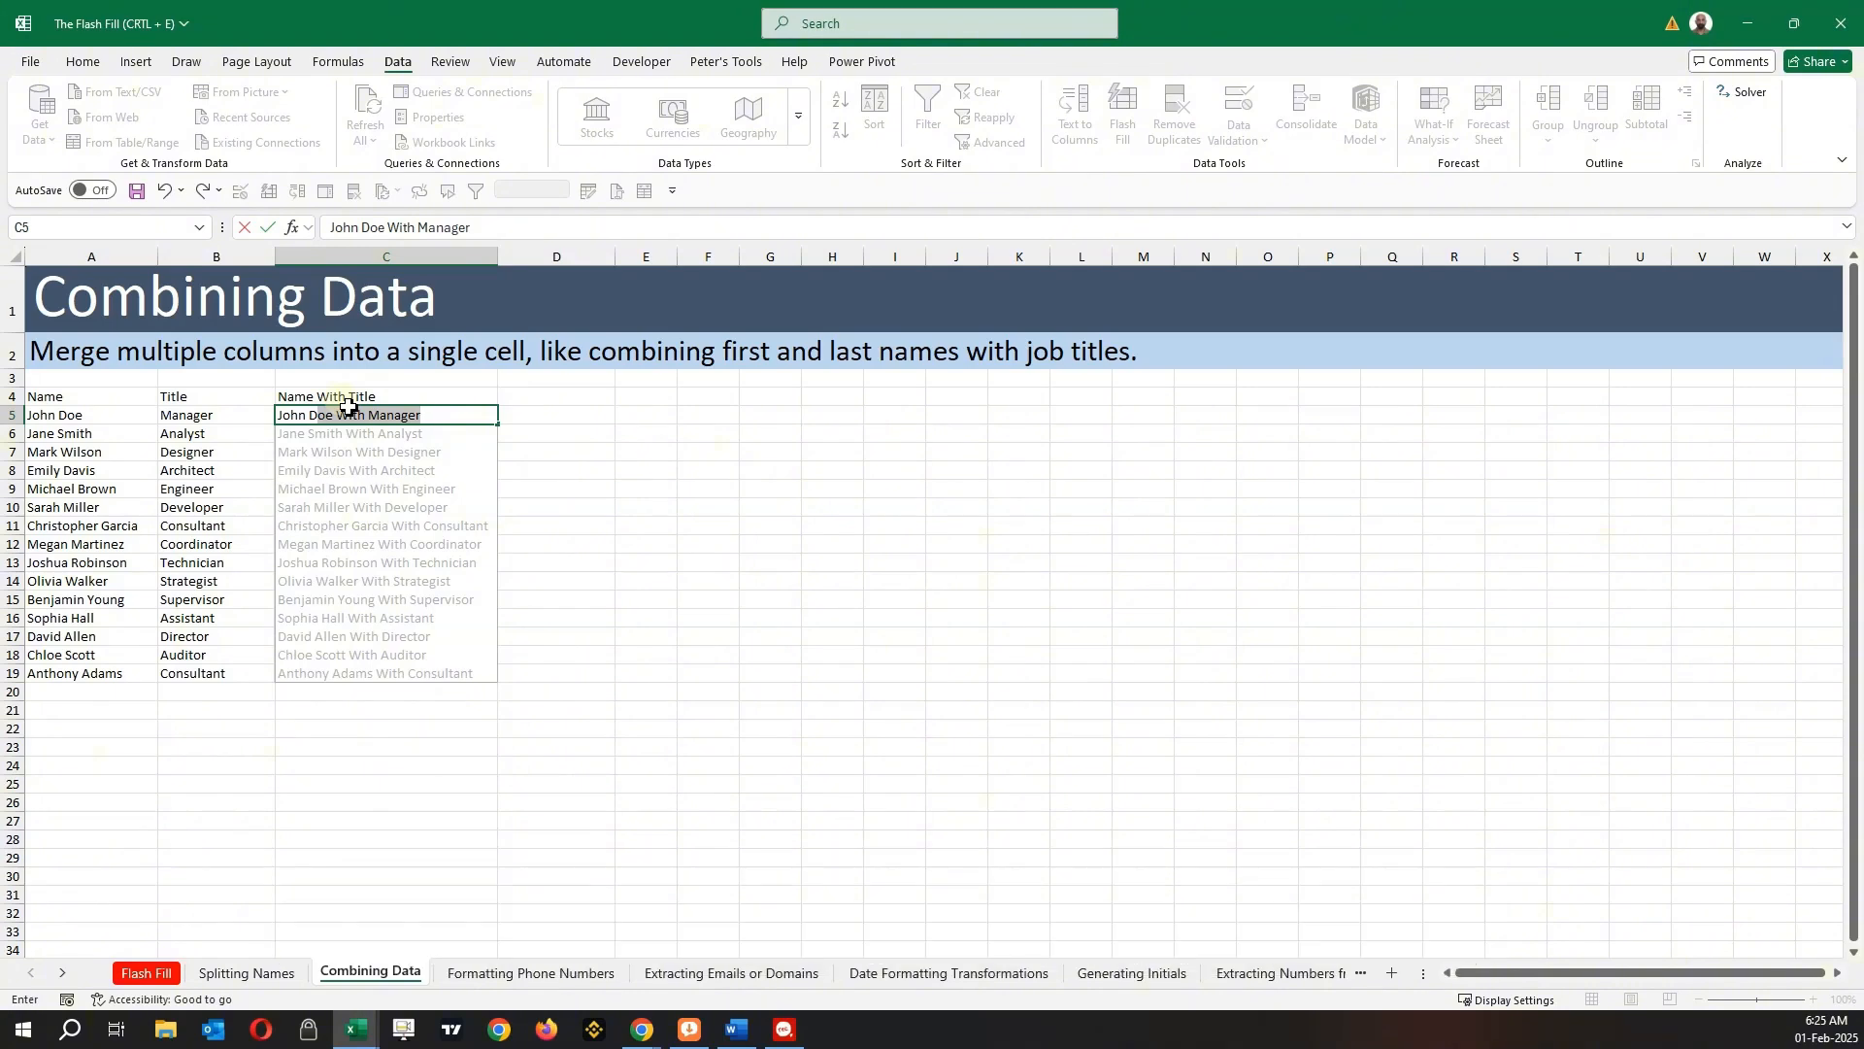
text(-)
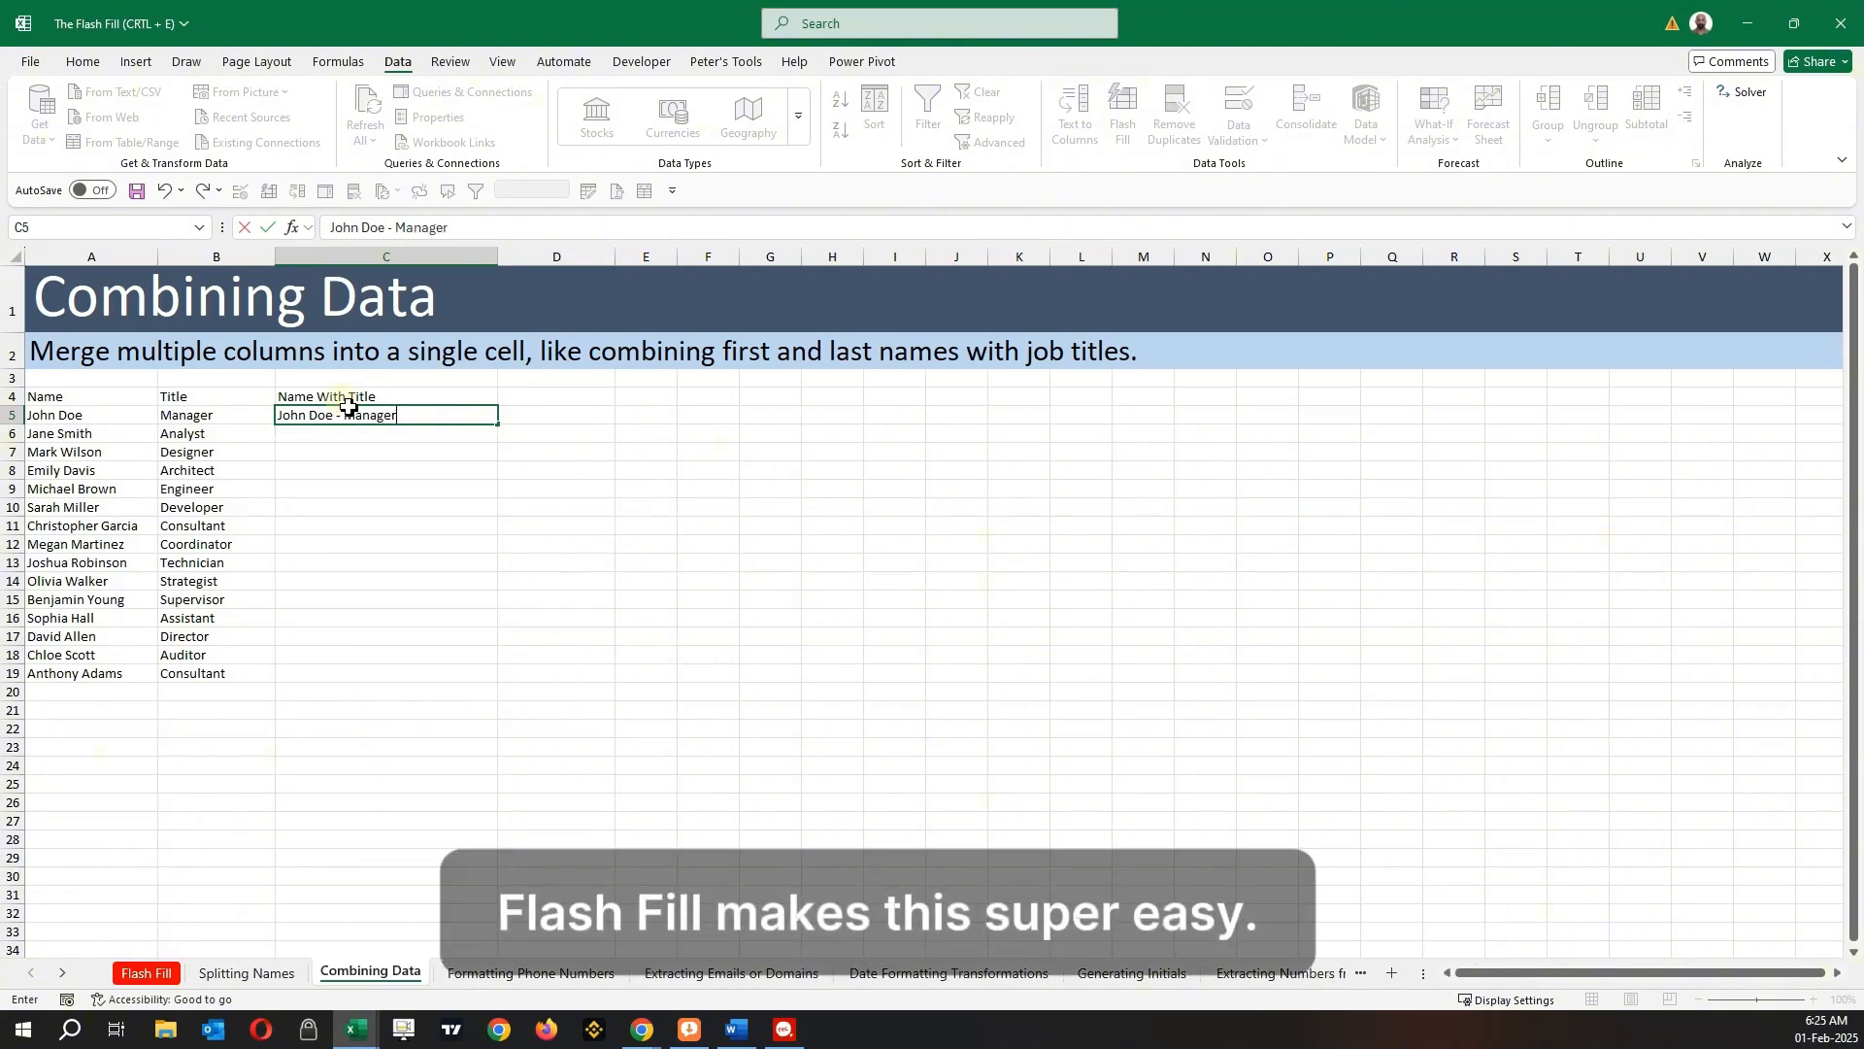
key(Return)
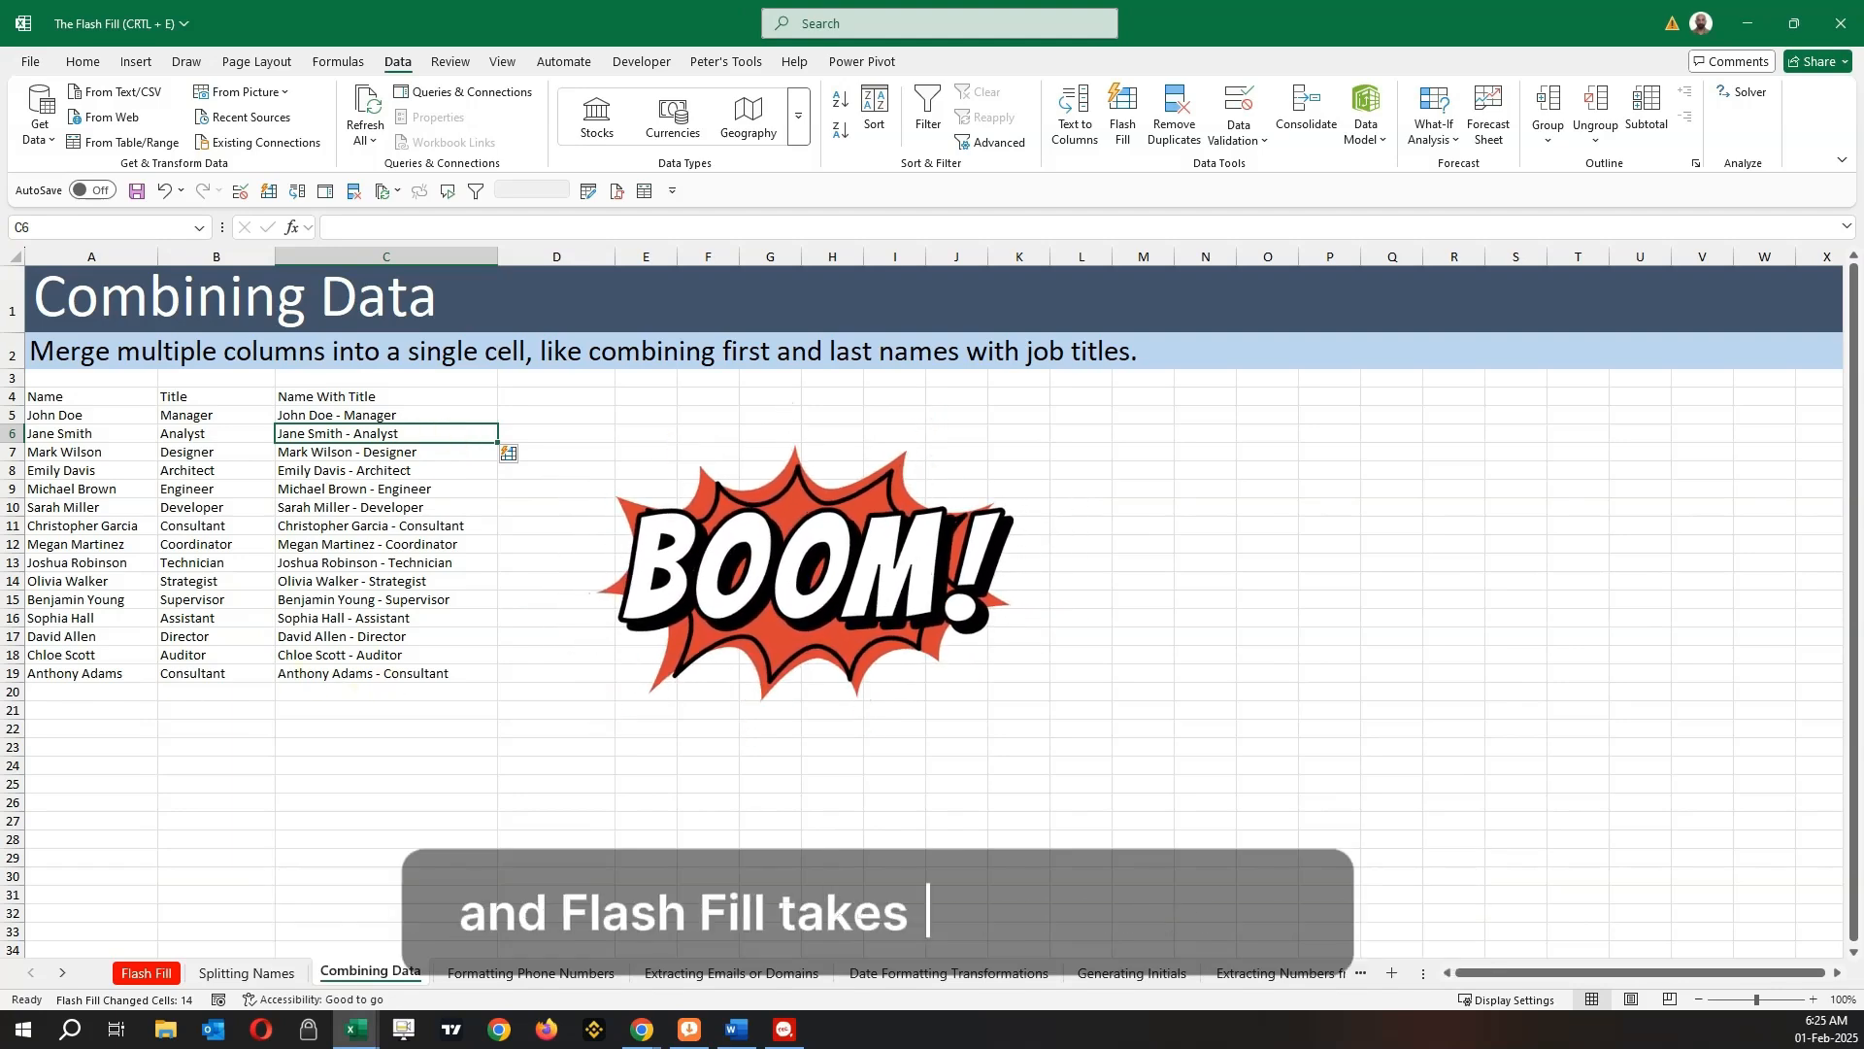
Step: On the Formatting Phone Numbers sheet, add the header New Phone Number Format in B4
click(502, 976)
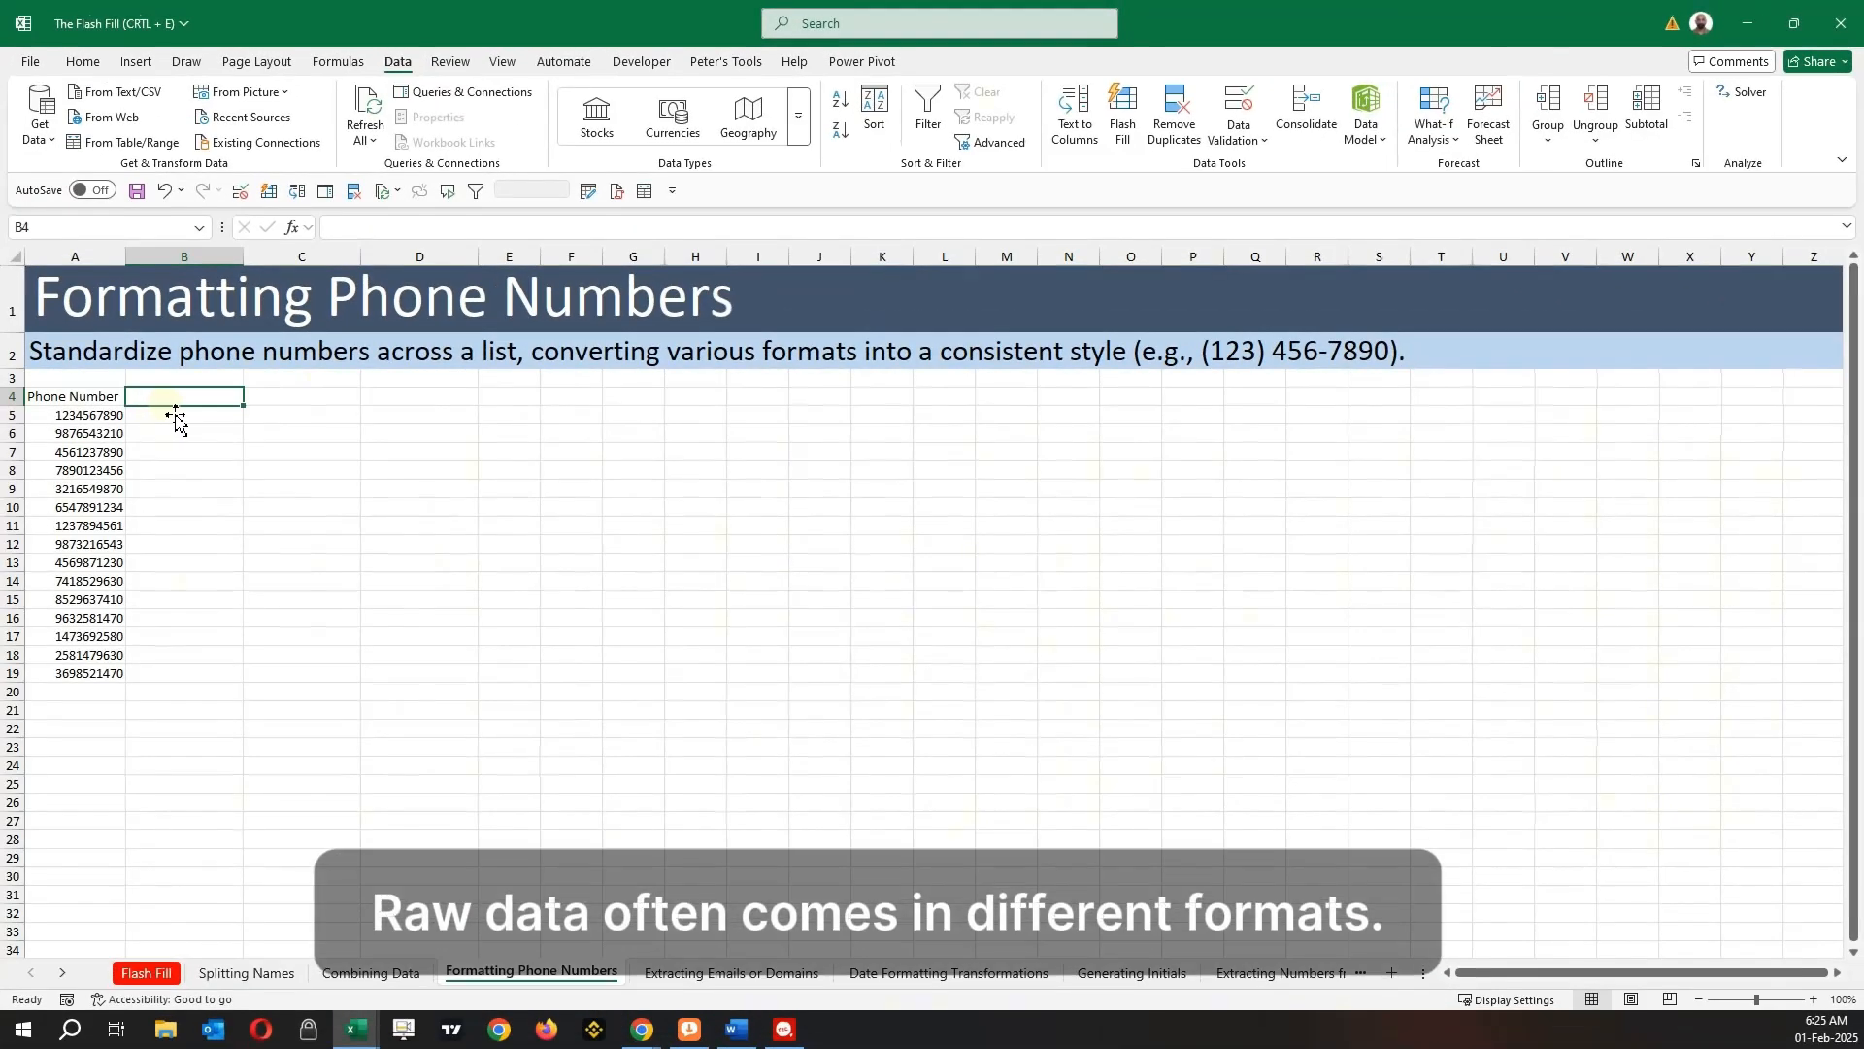
text(New)
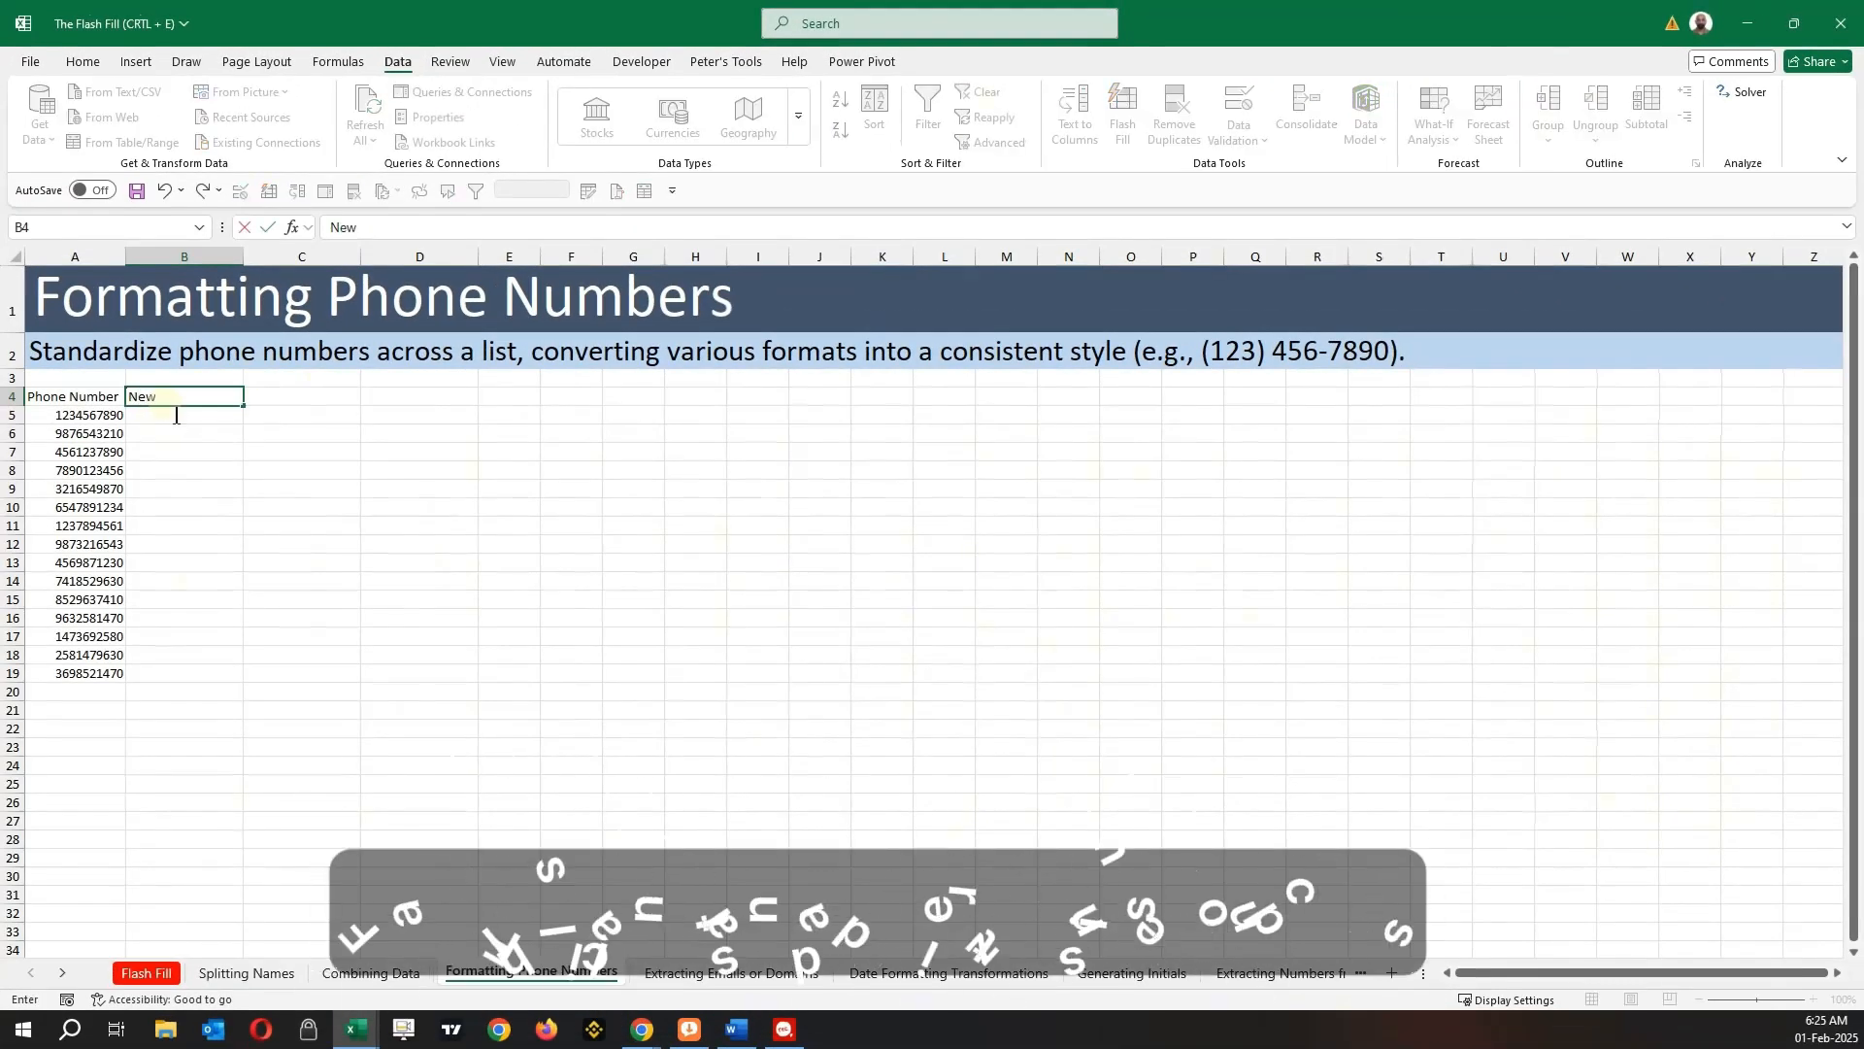
text( Phone Number)
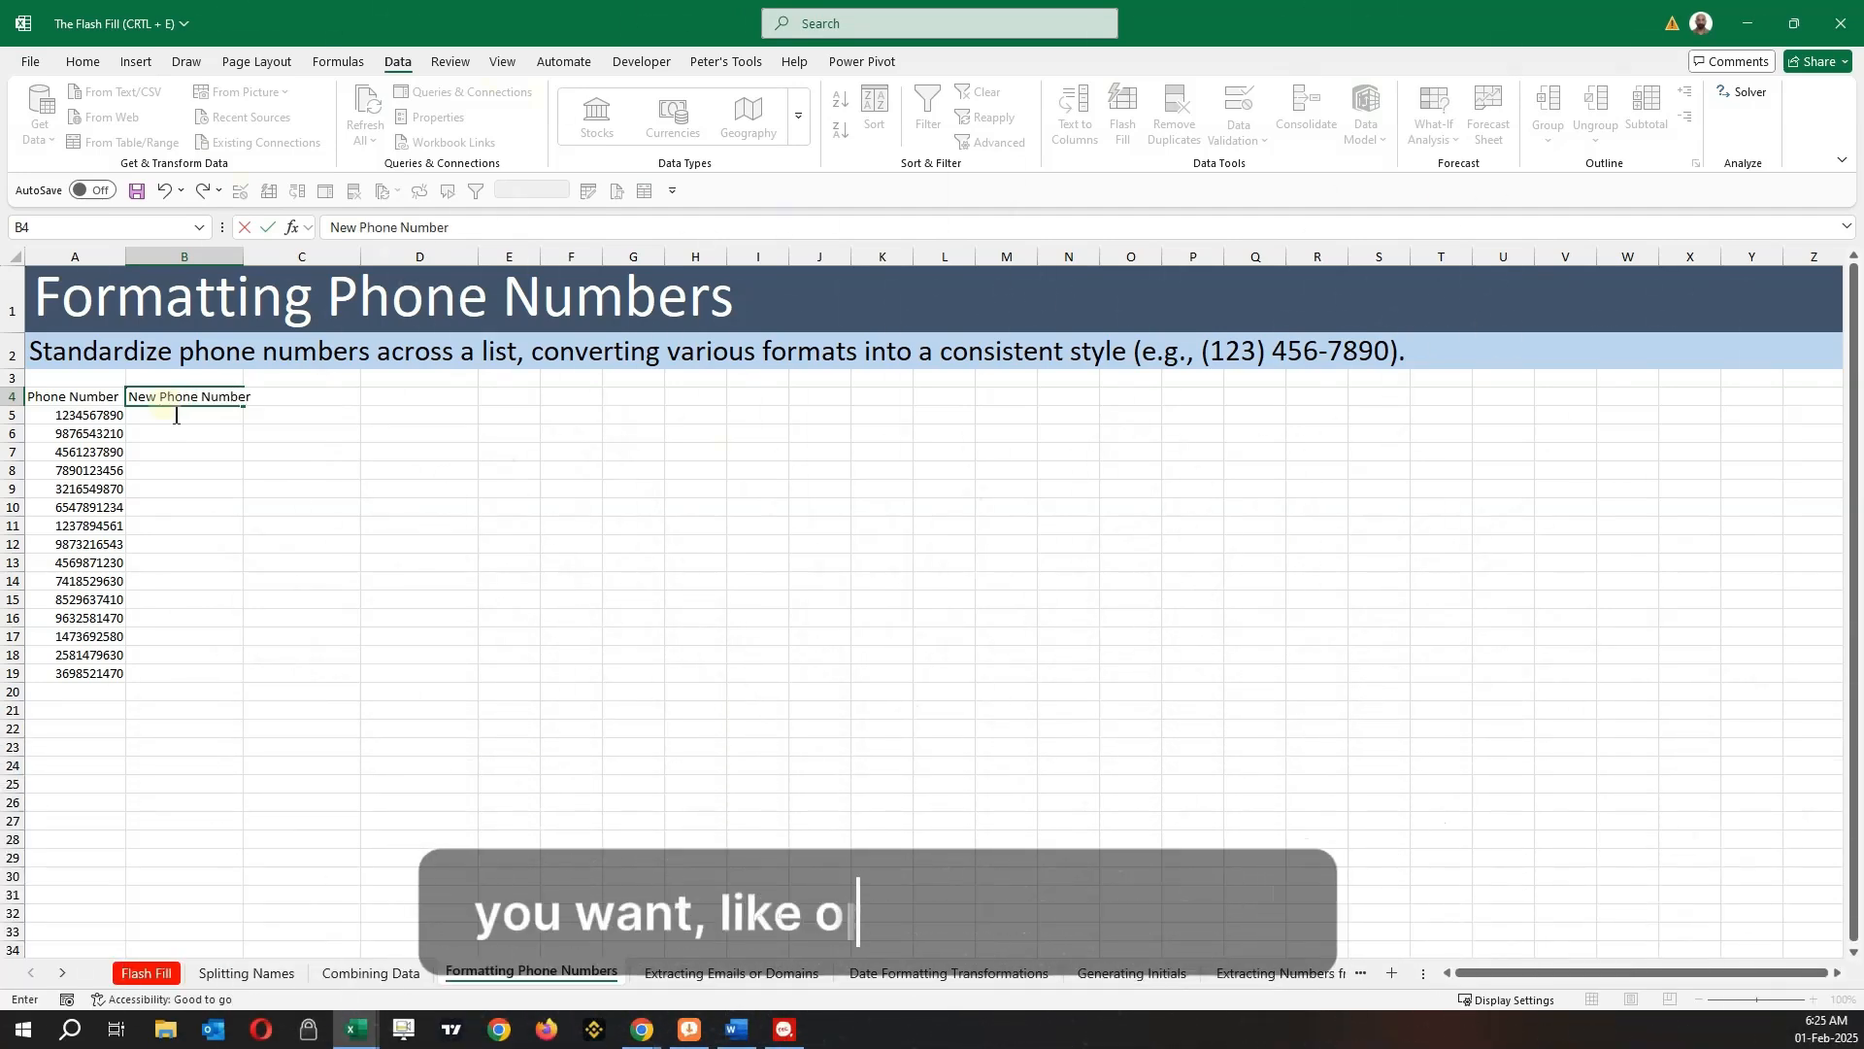
text( Format)
key(Return)
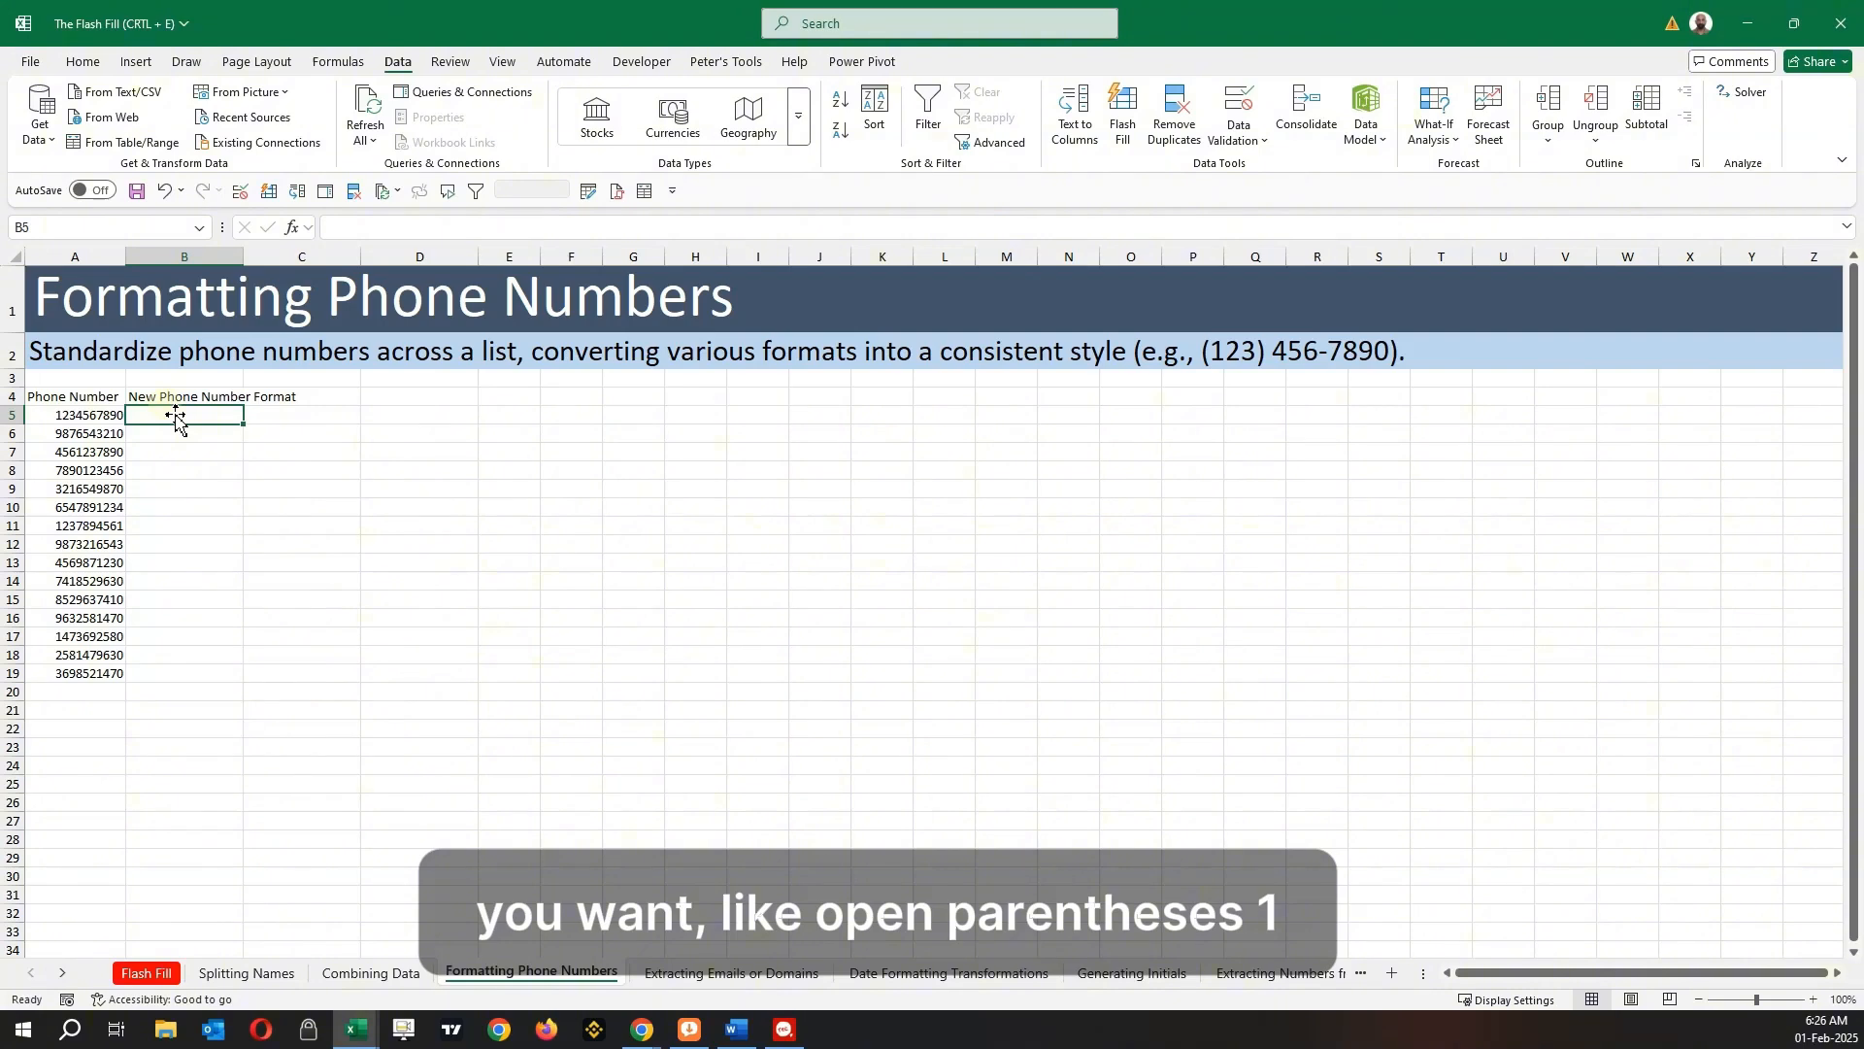
Step: Enter the first phone number in B5 in the pattern (###) ###-#### and Flash Fill the rest of the column
text((123)
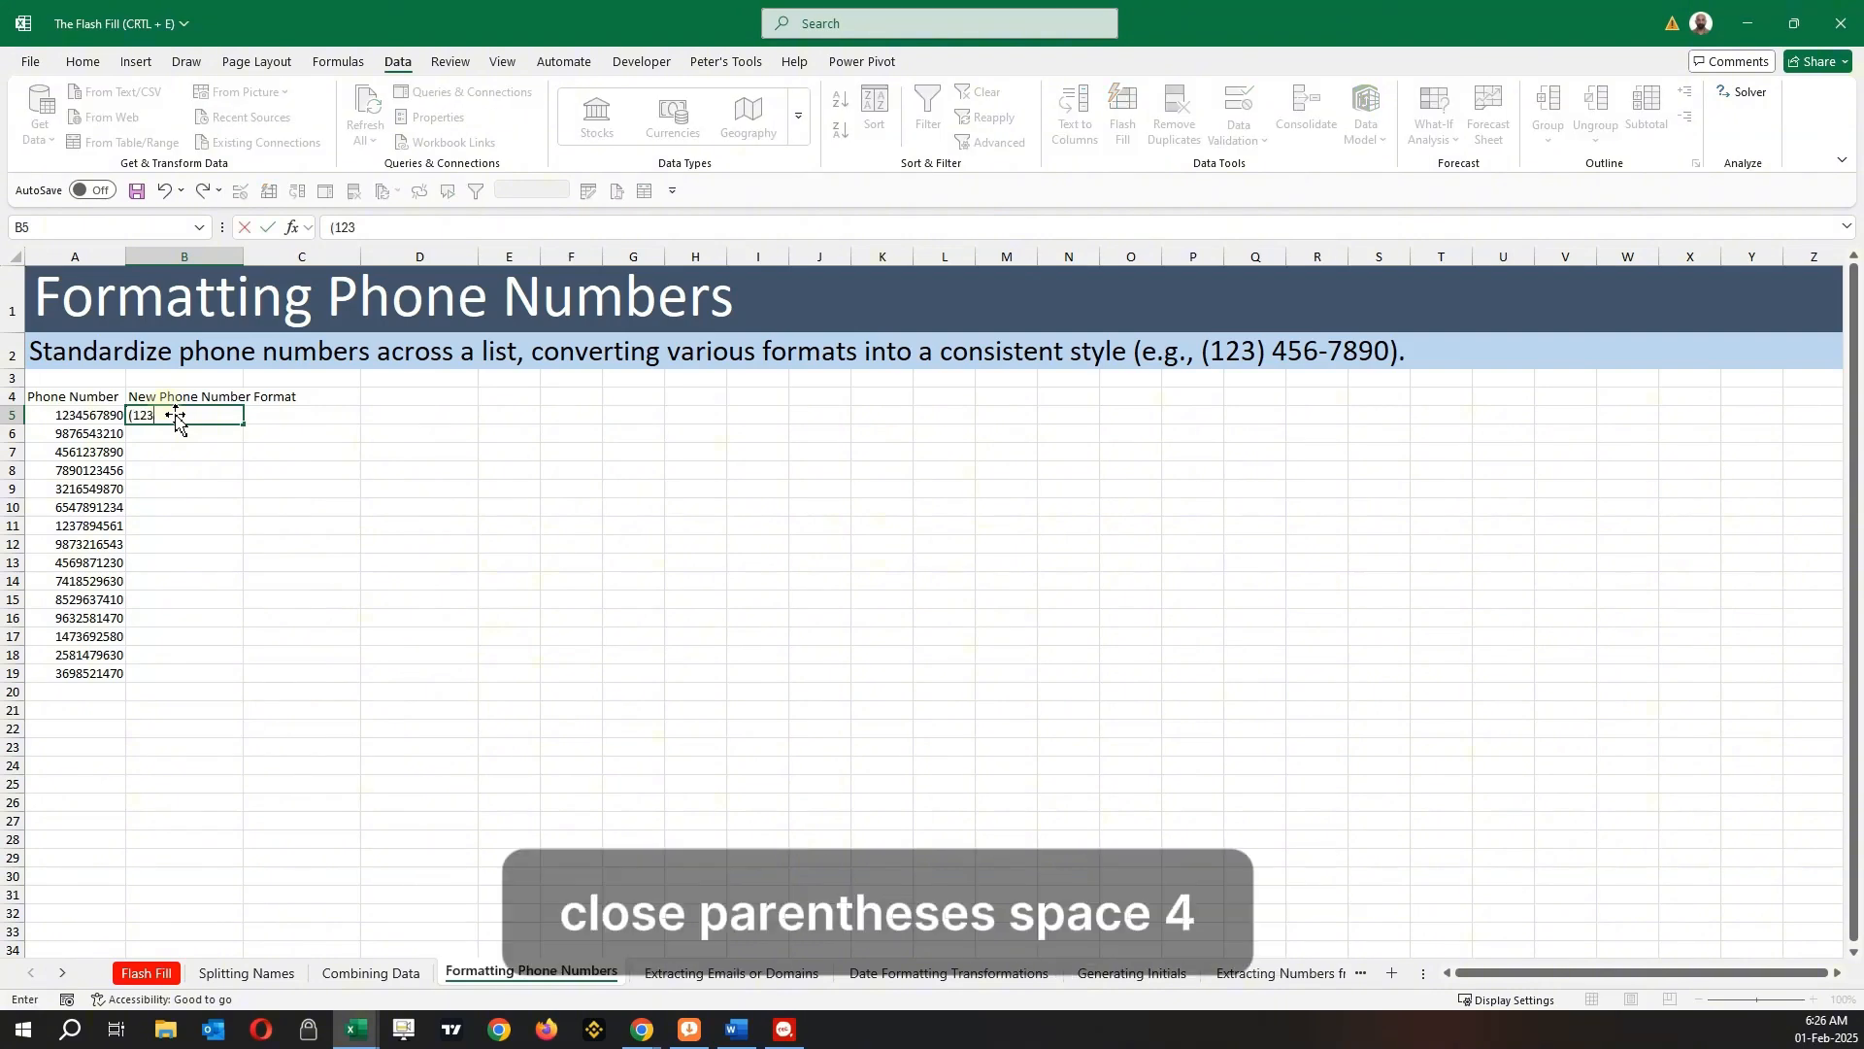
text() 456)
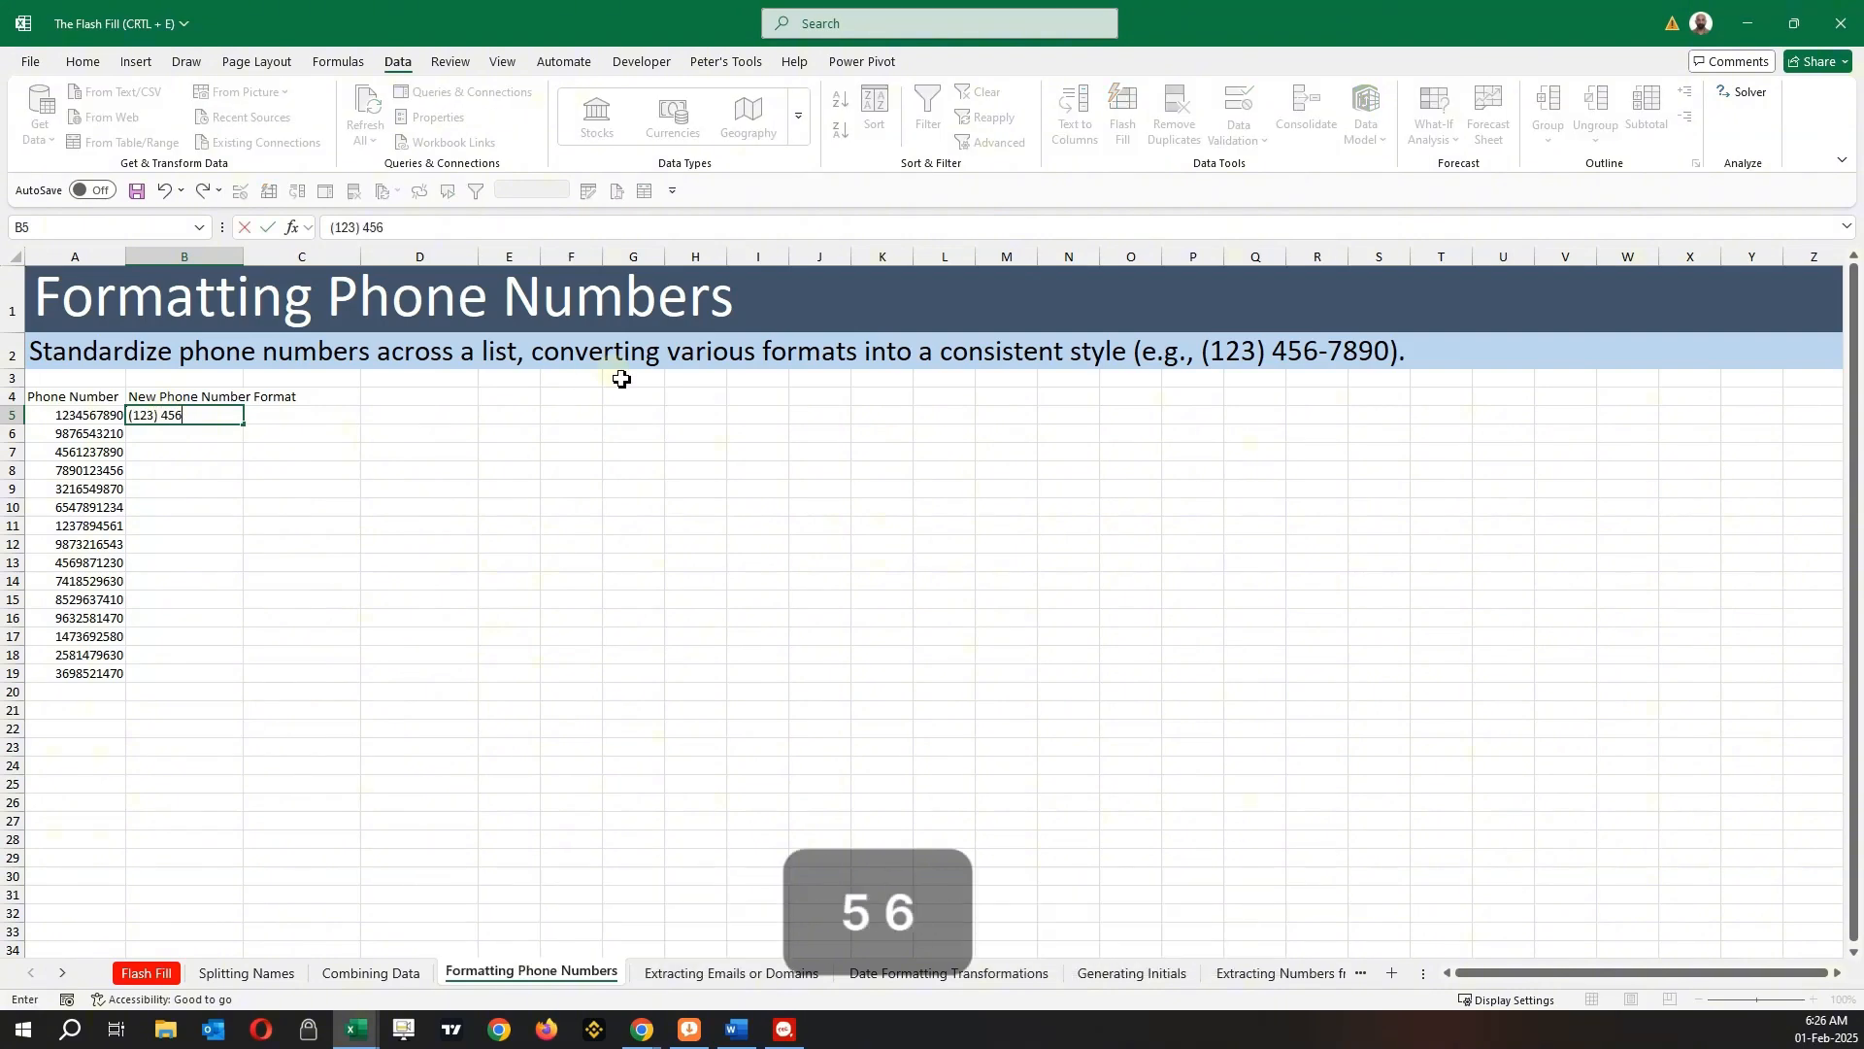
text(-7890)
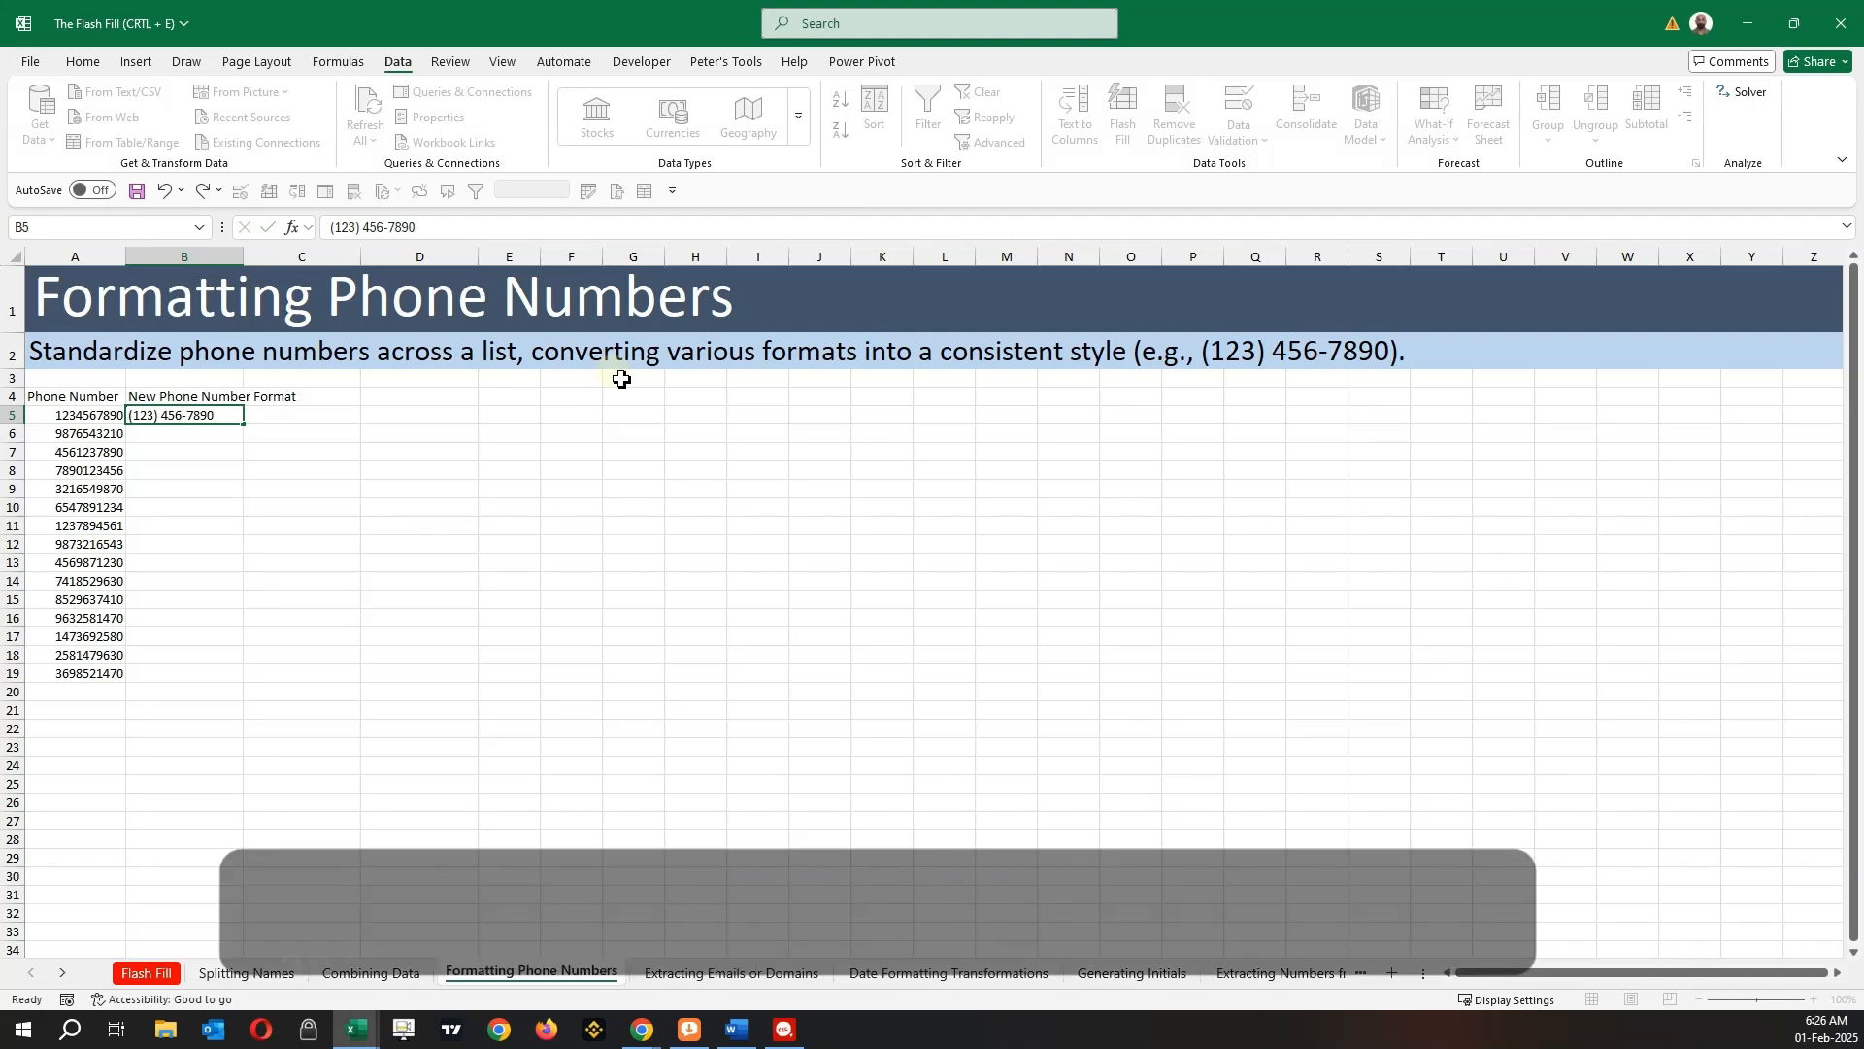
key(Return)
key(ctrl+e)
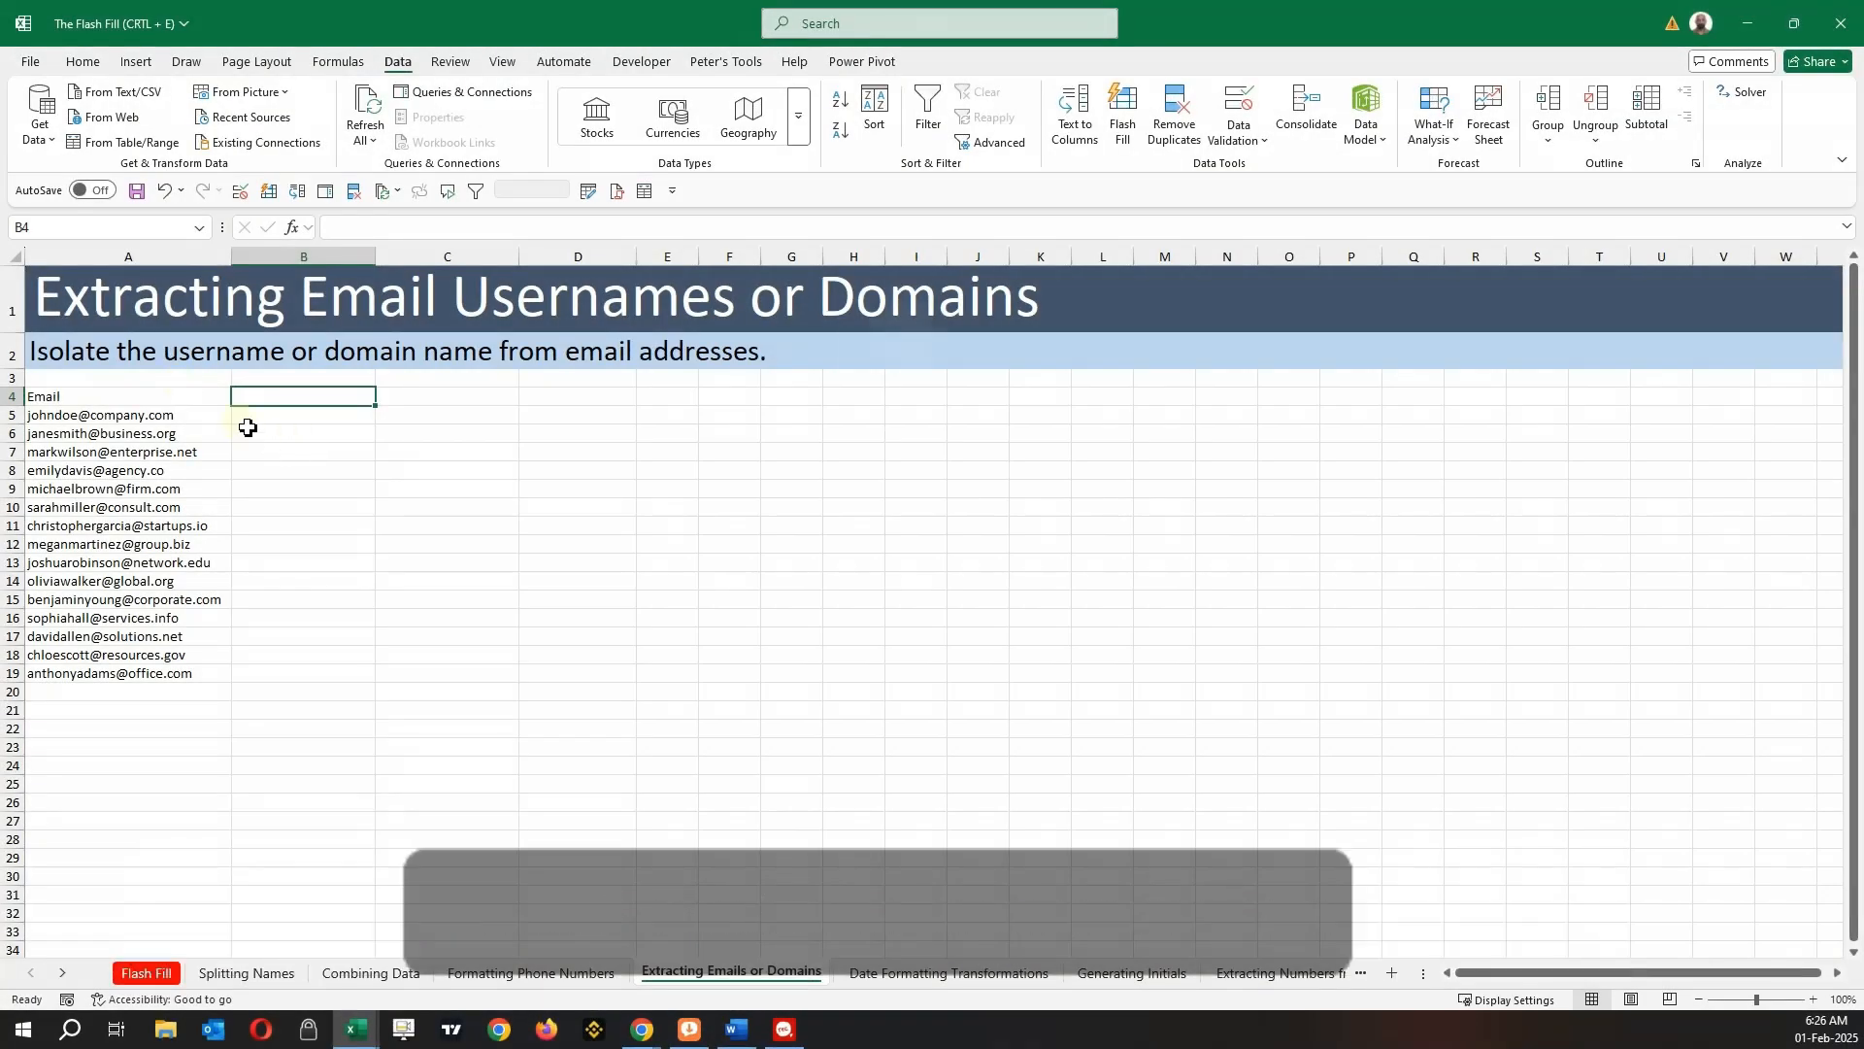
Step: On the Extracting Emails or Domains sheet, add the headers User Name in B4 and Domain in C4
text(User)
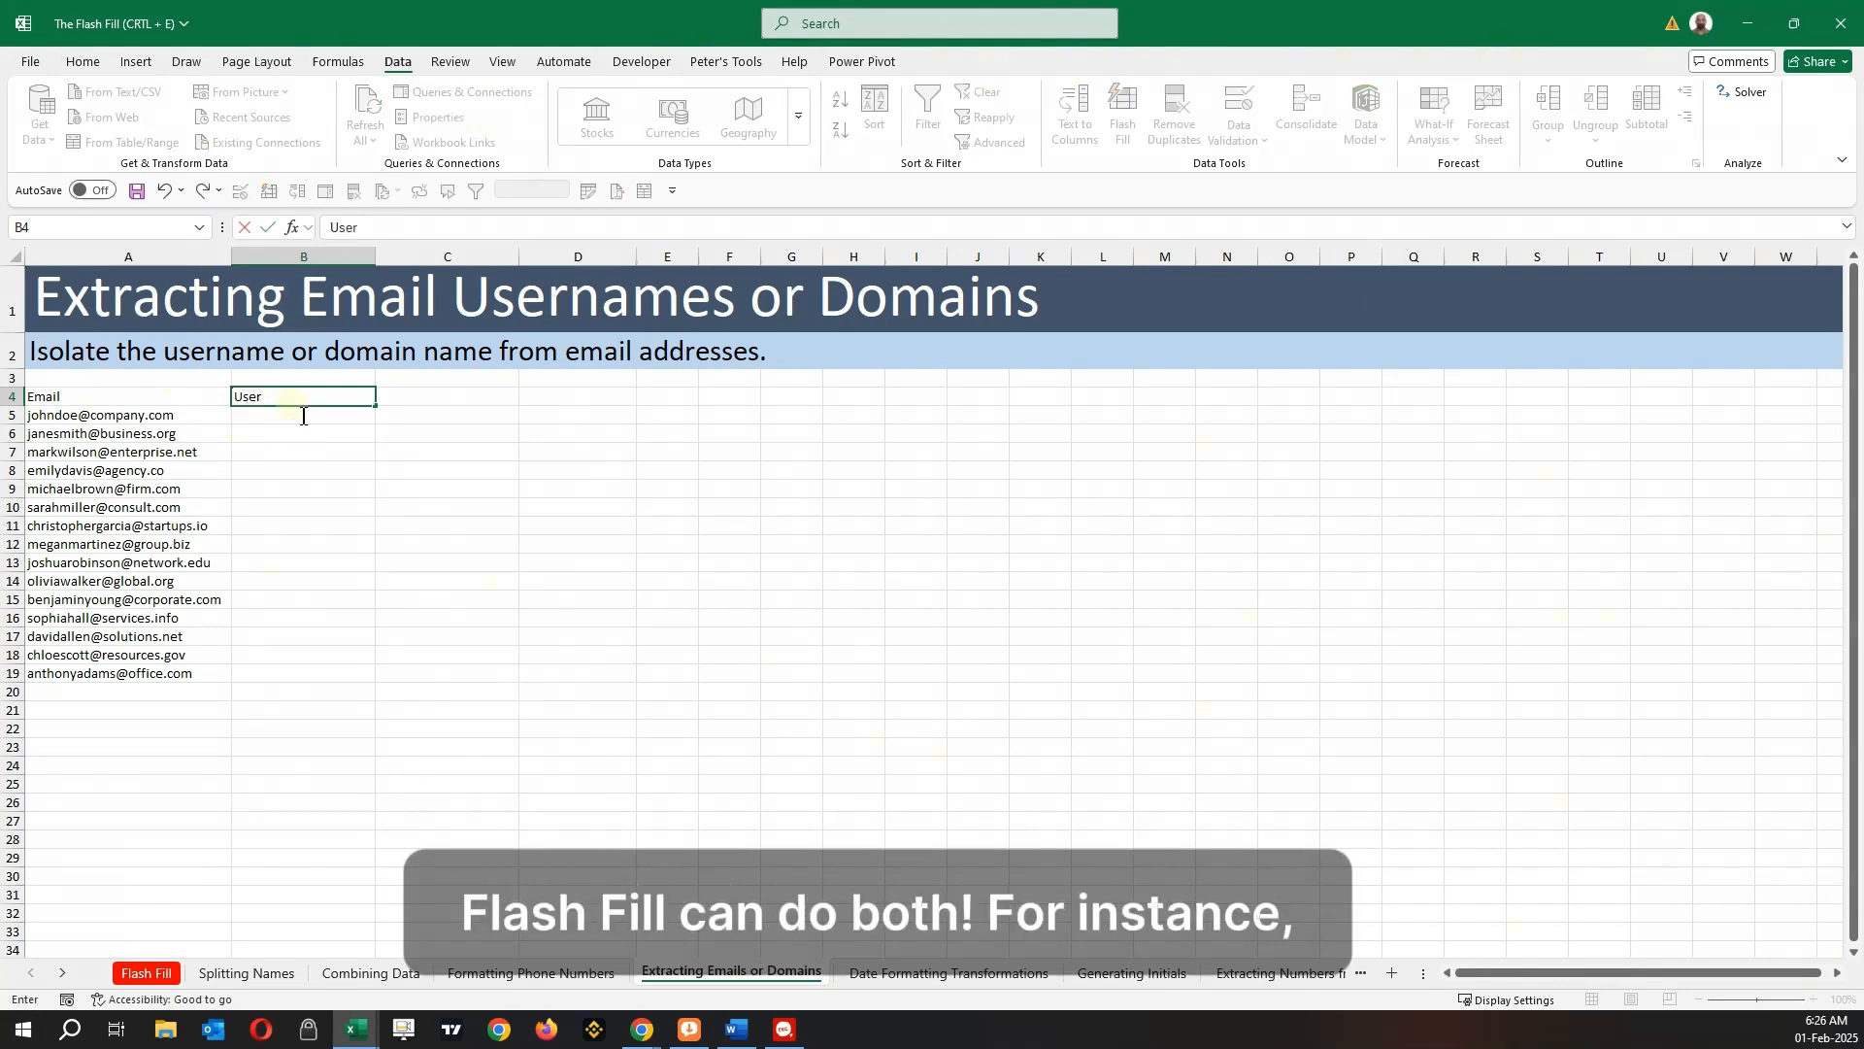
text( Name)
key(Tab)
text(D)
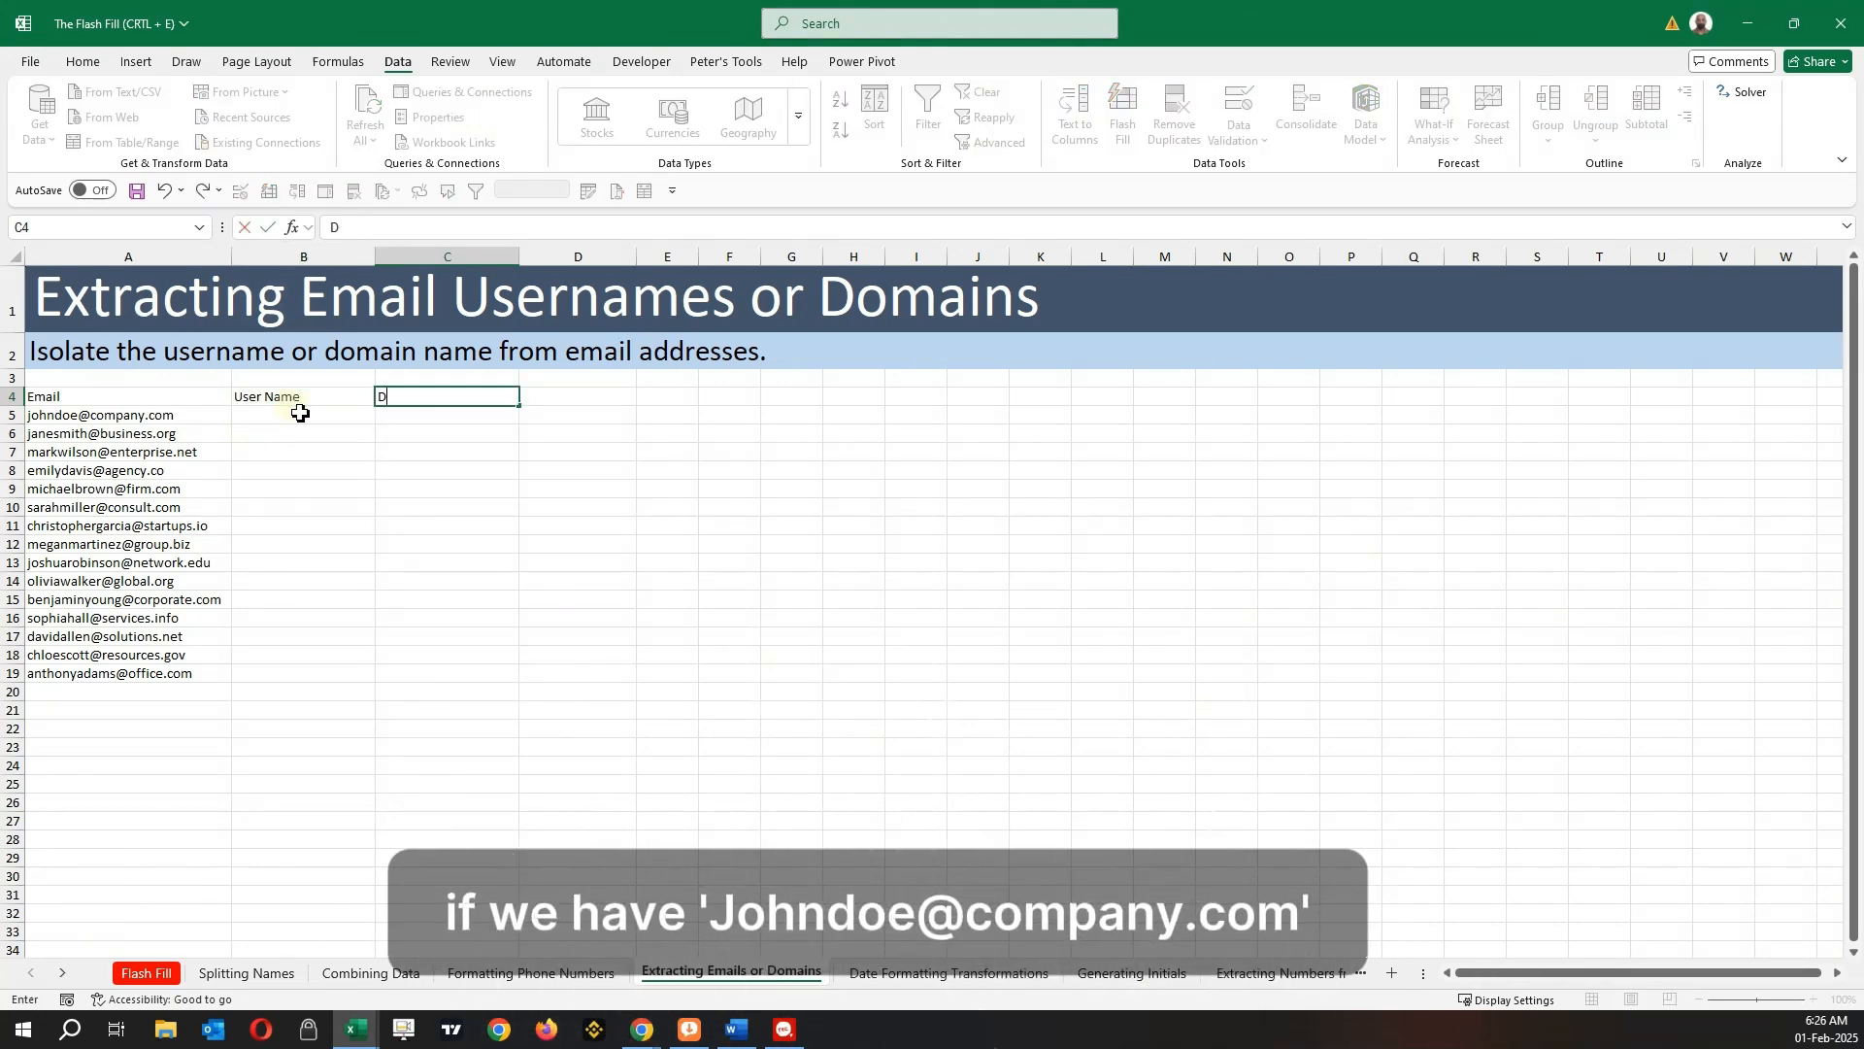
text(omain)
key(Return)
Step: Enter the first email's username with a capital initial in B5 and Flash Fill the rest of the User Name column
text(Johndoe)
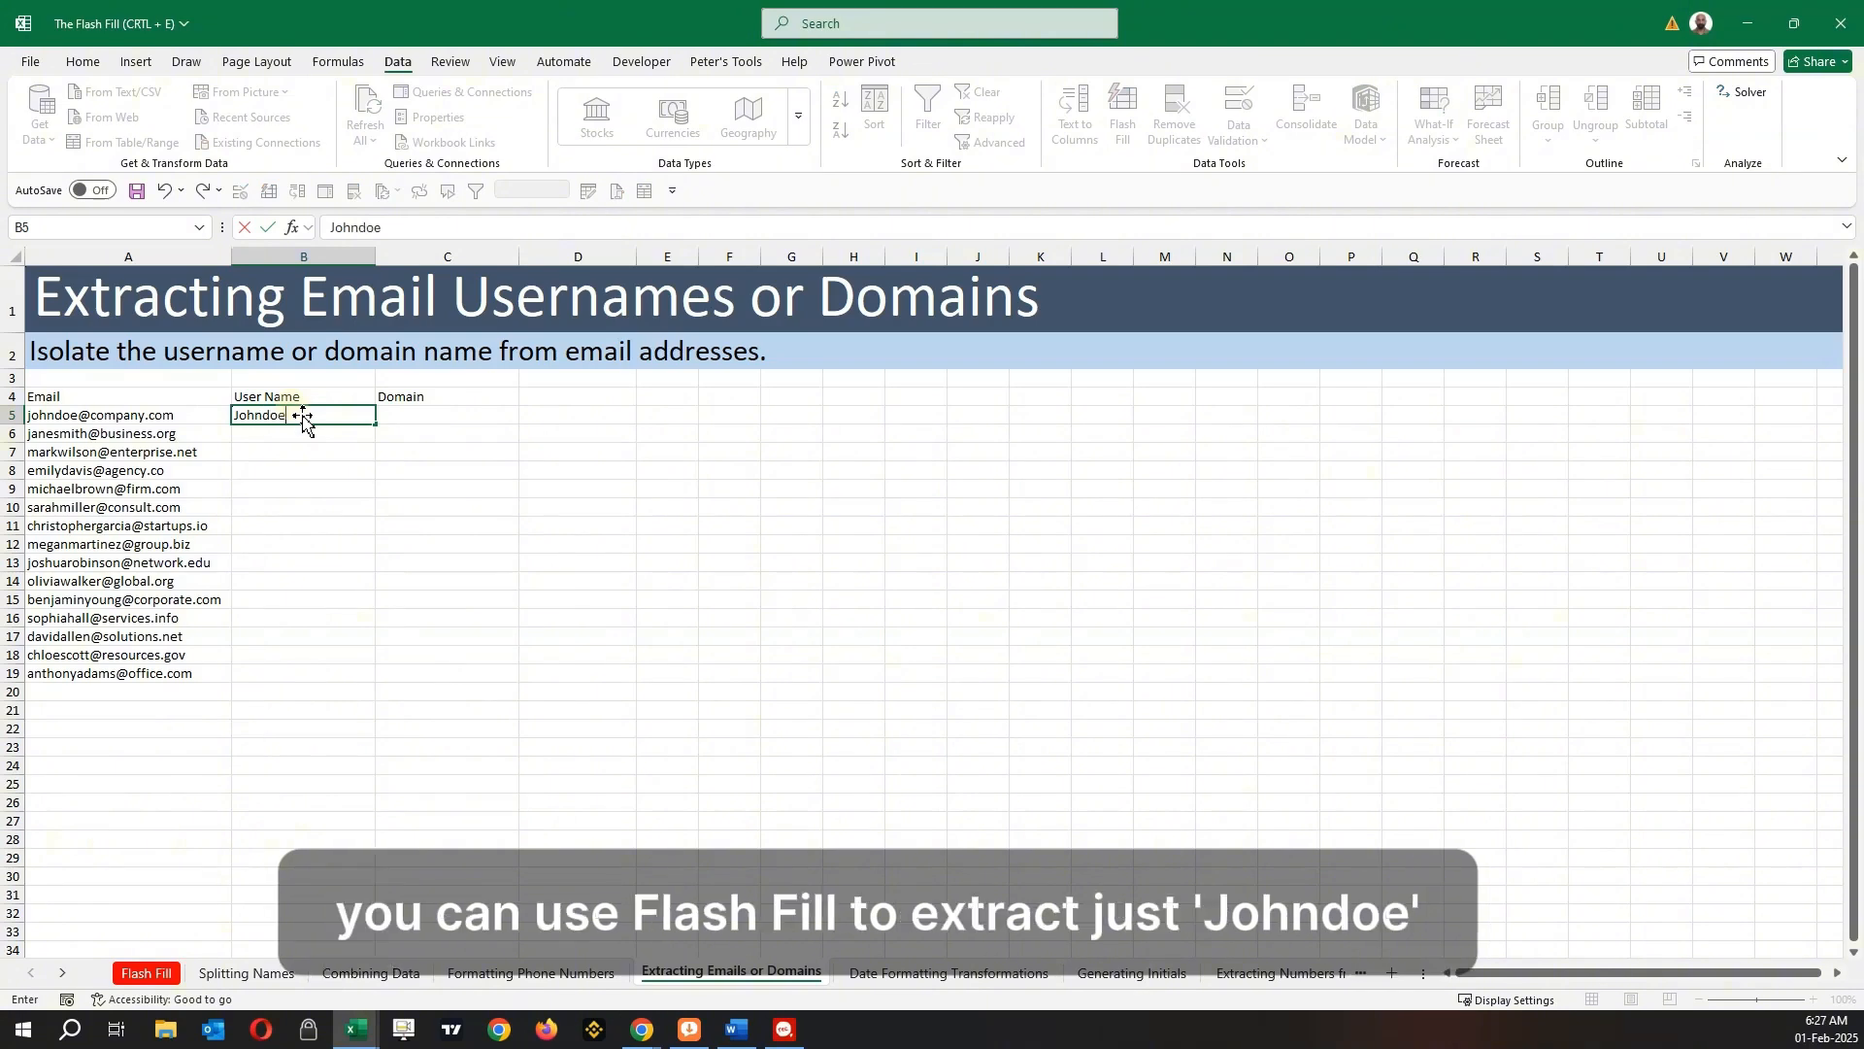
key(Return)
click(1124, 131)
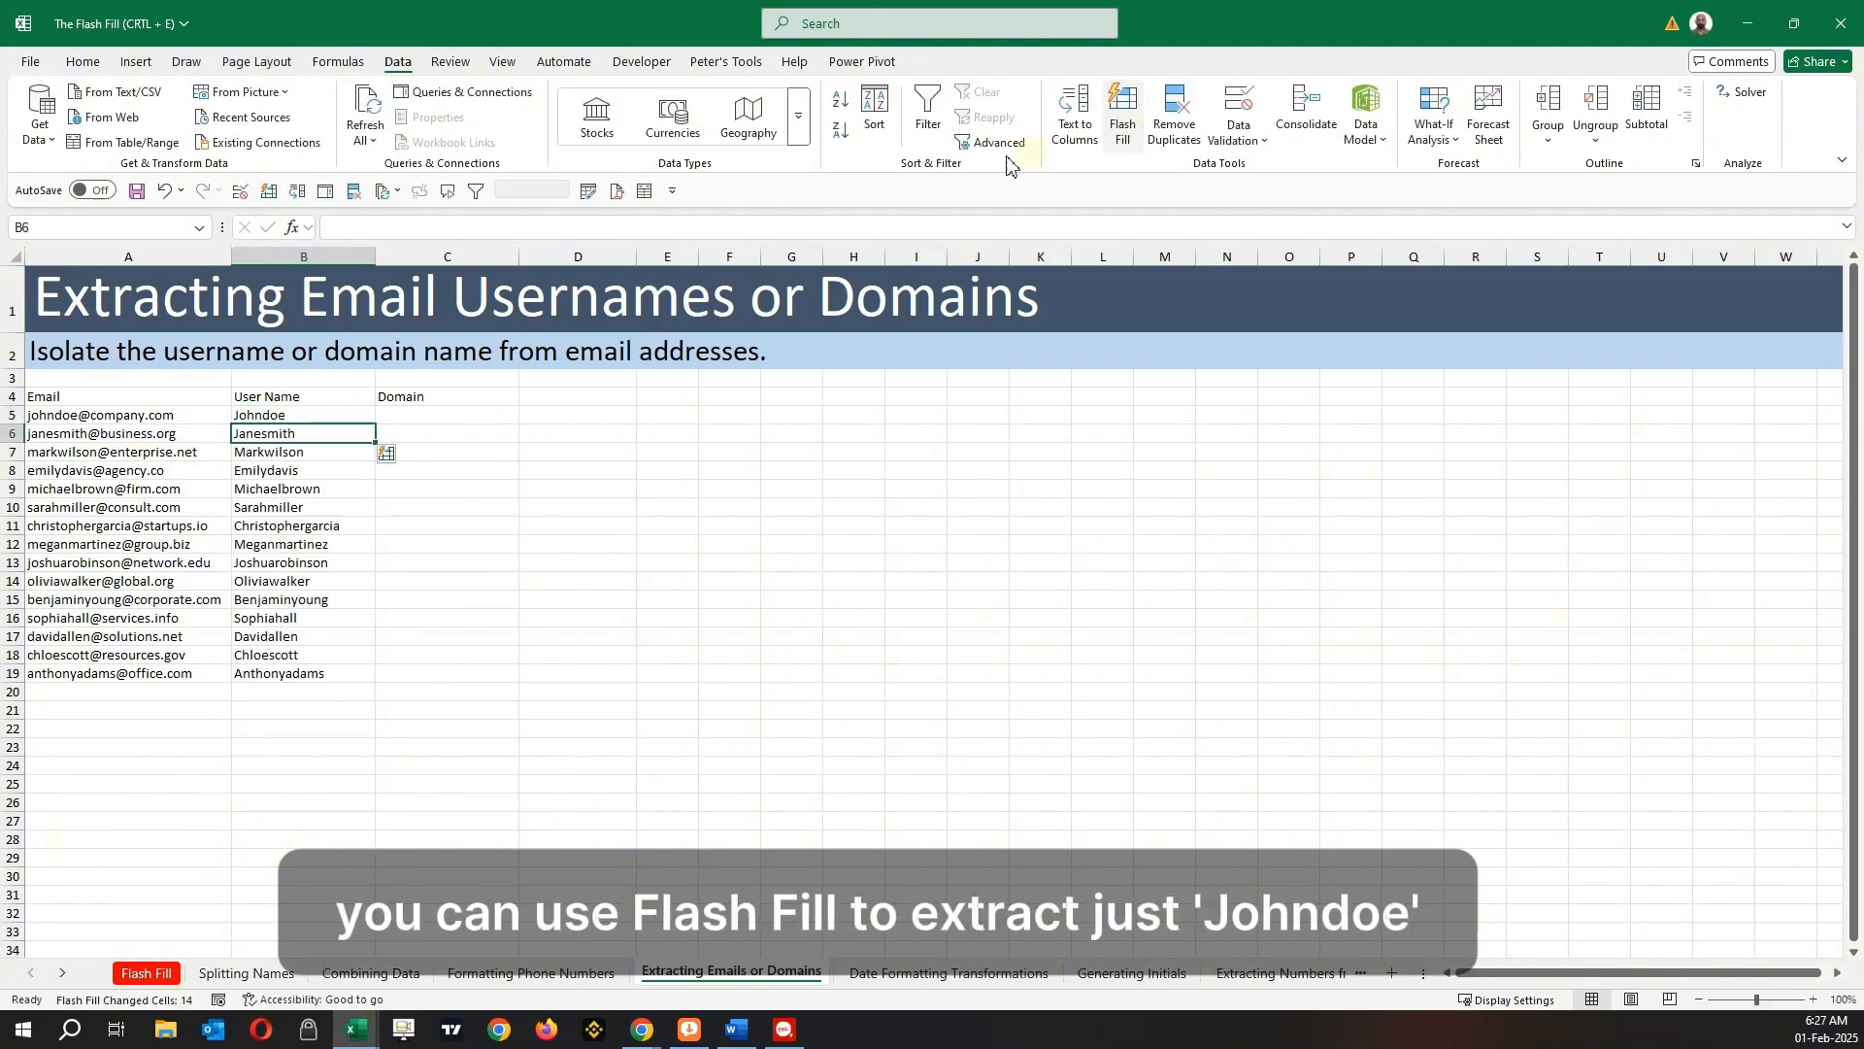
Step: Enter Company.com in C5 as the example for the Domain column
click(410, 422)
text(Company)
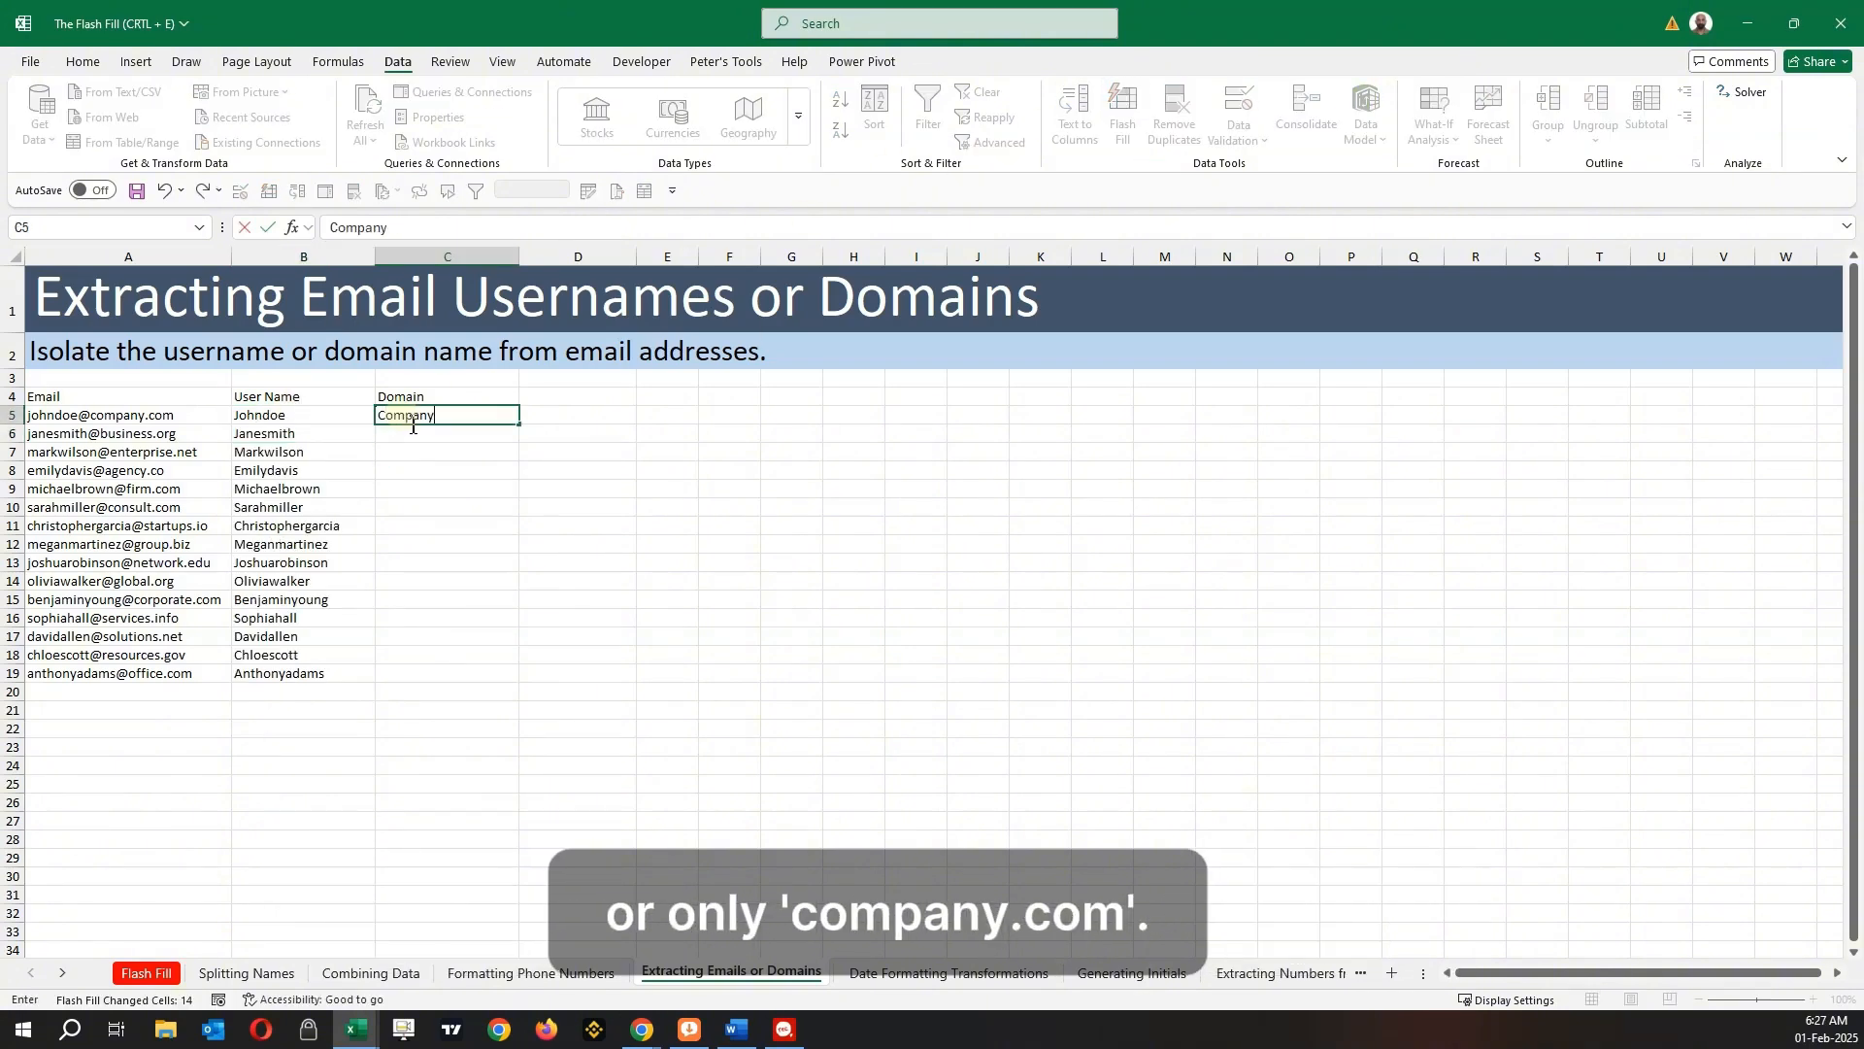
text(.com)
key(Return)
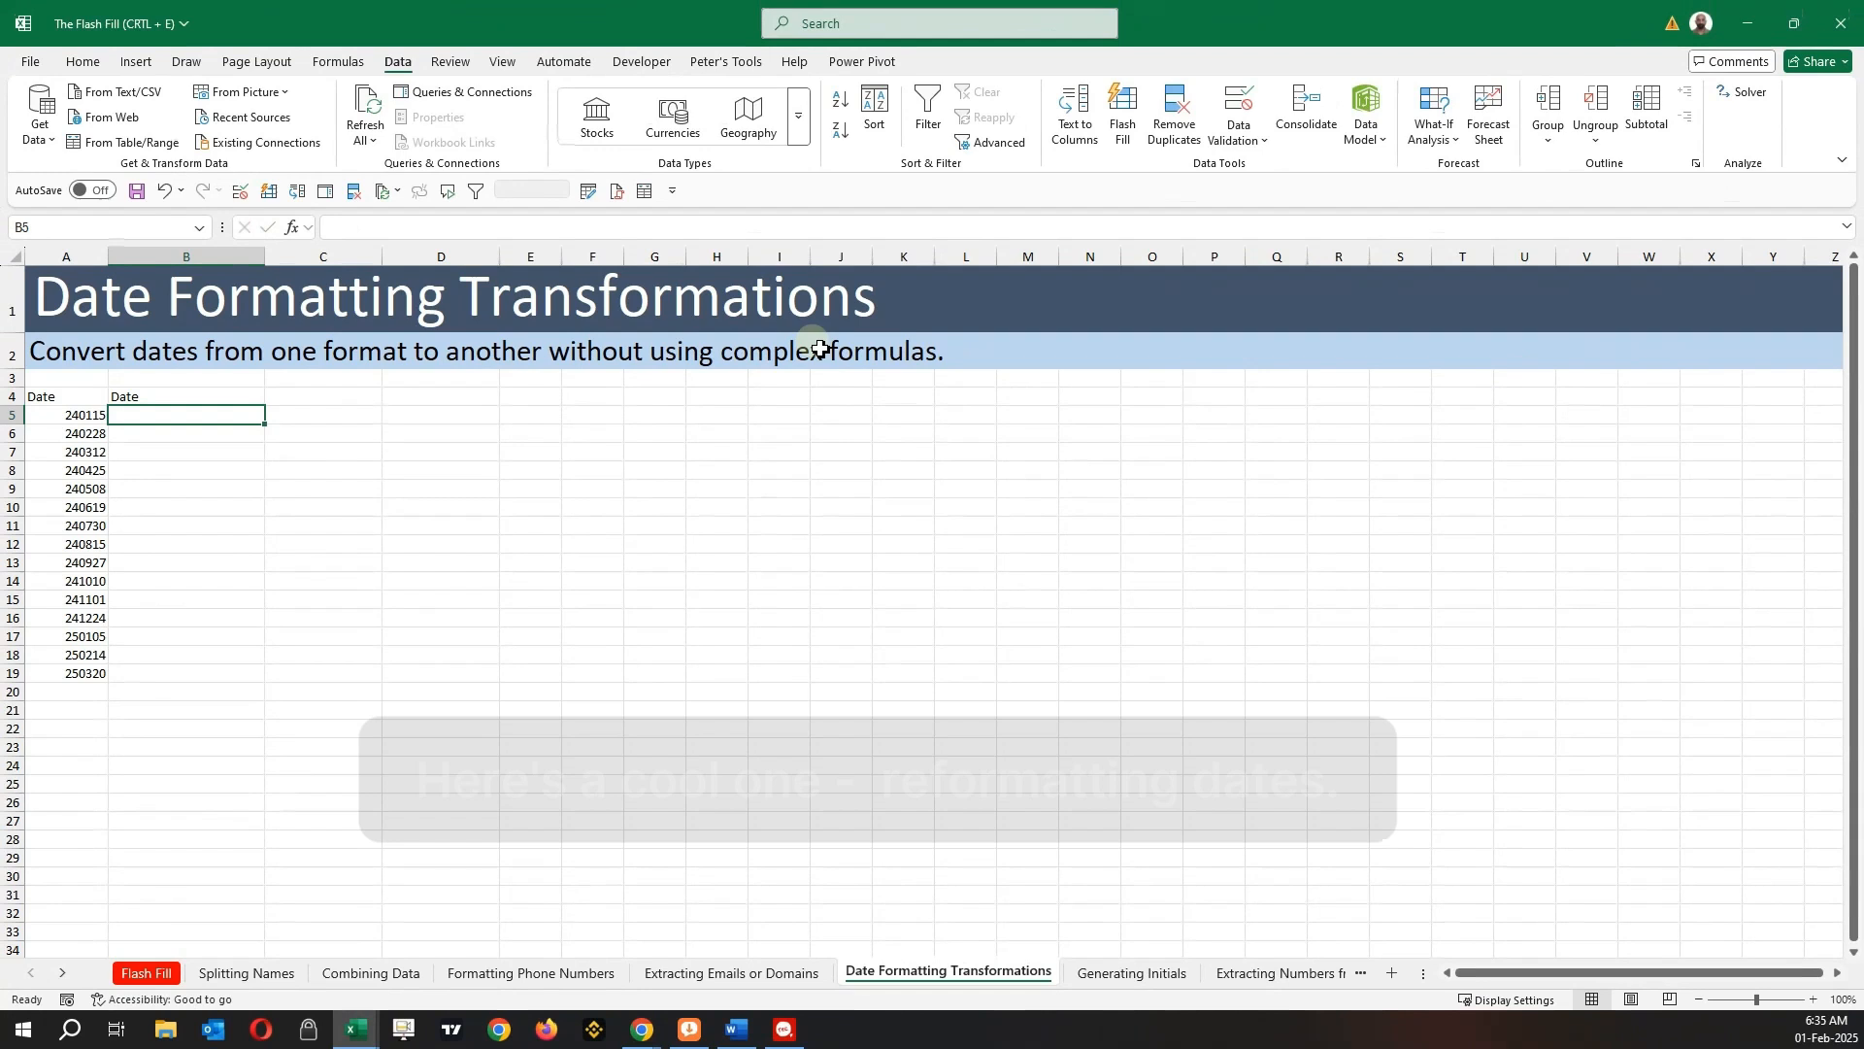
Step: On the Date Formatting Transformations sheet, enter 15/01/2024 in B5 as the first converted date and Flash Fill the column
text(15)
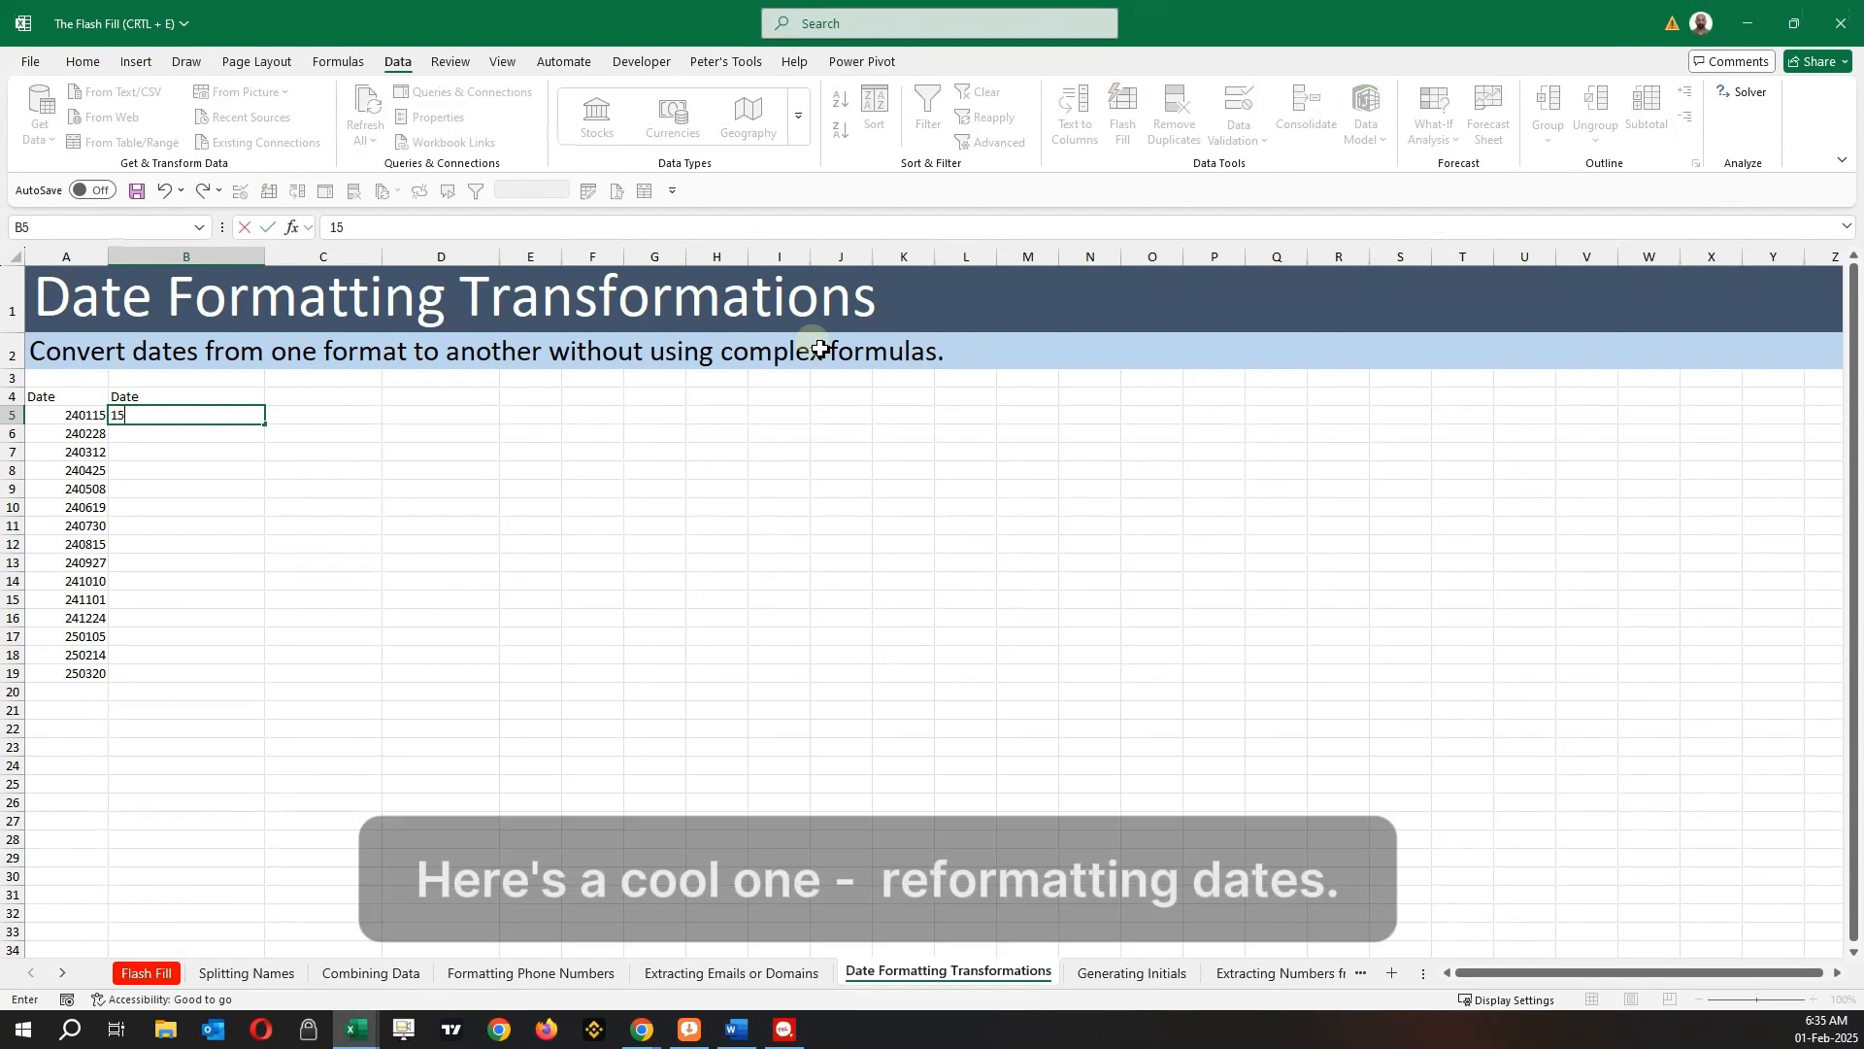
text(/01/)
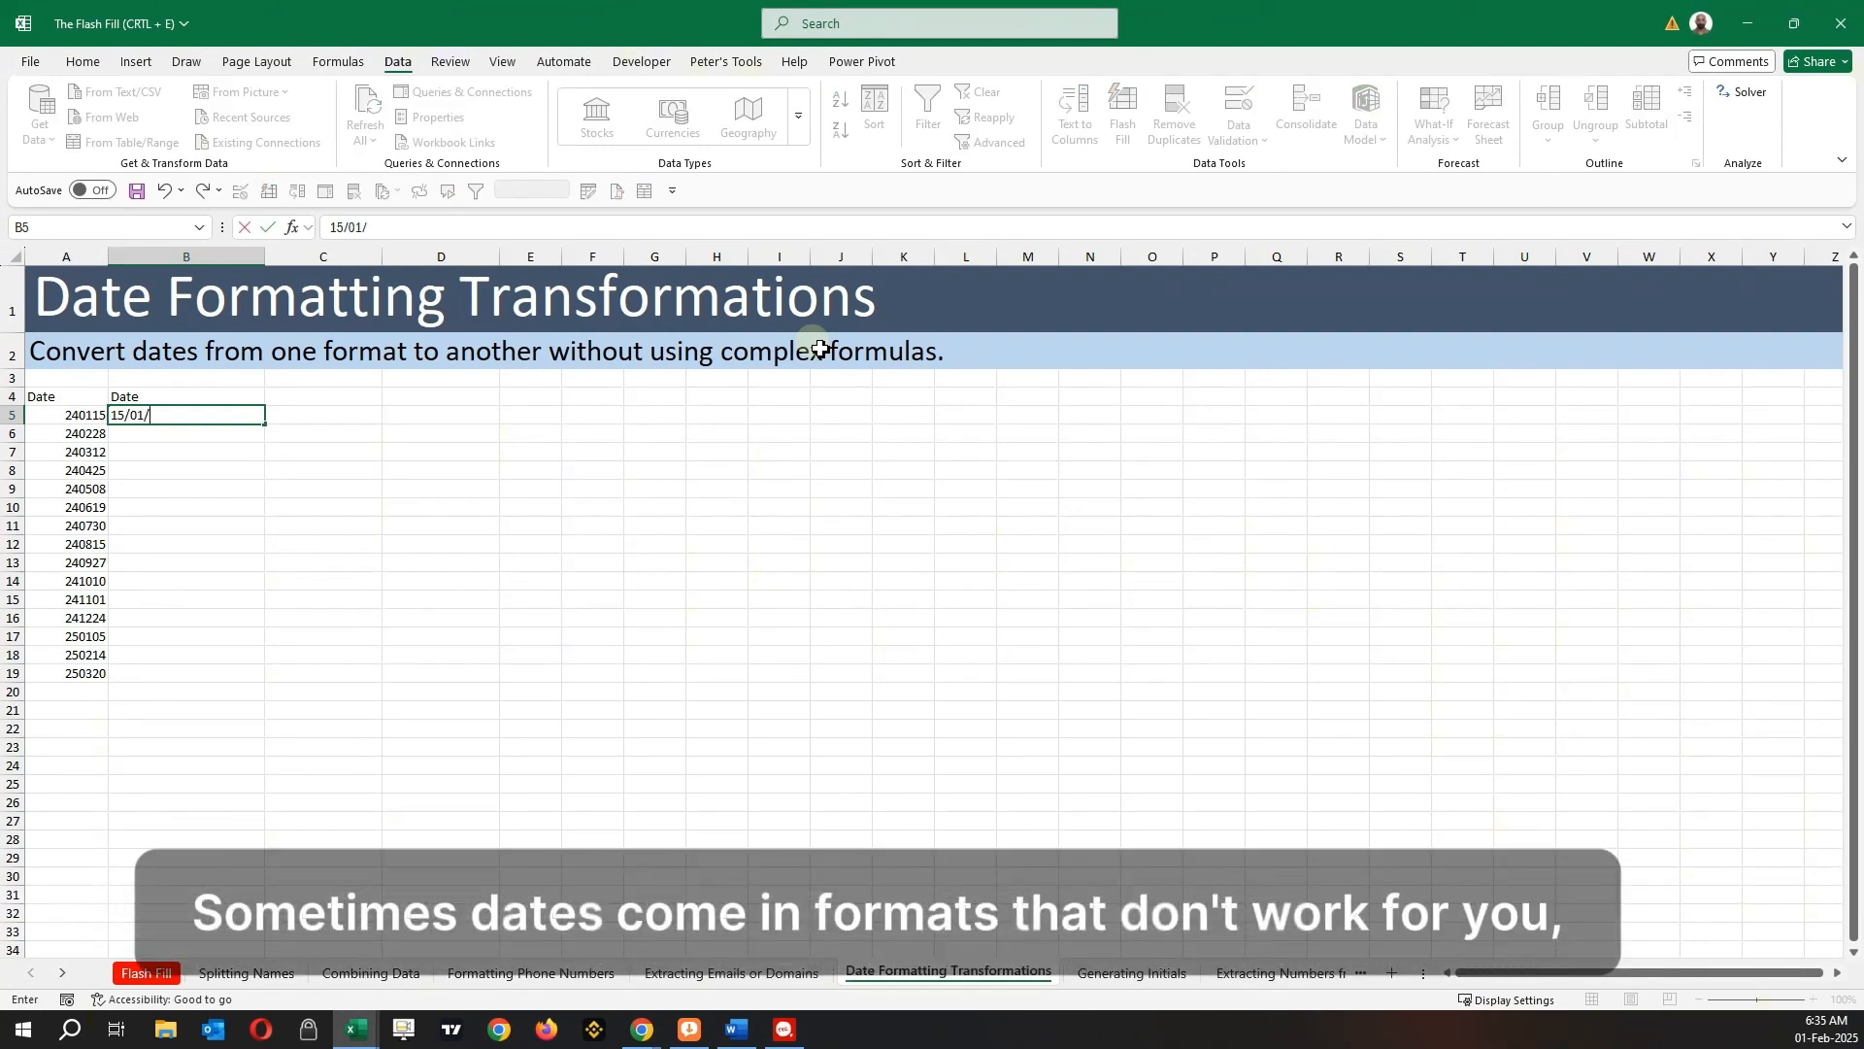
text(2024)
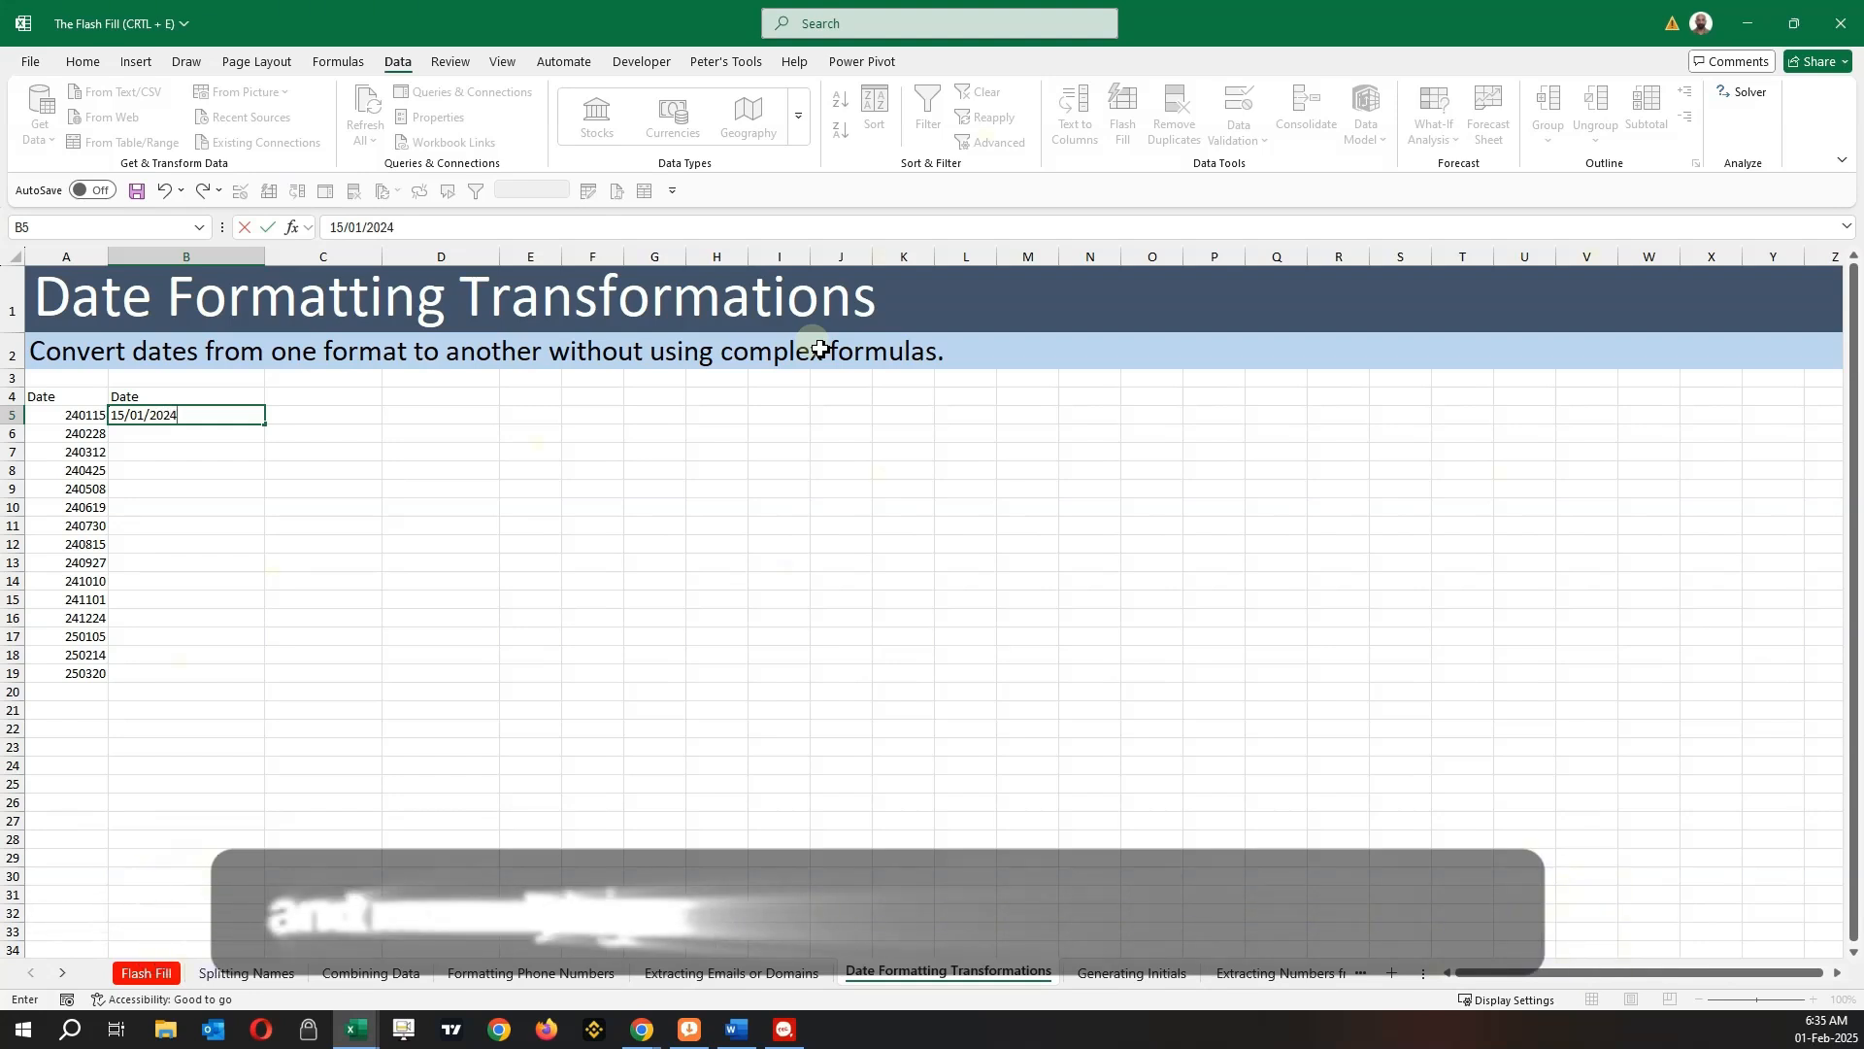
key(Return)
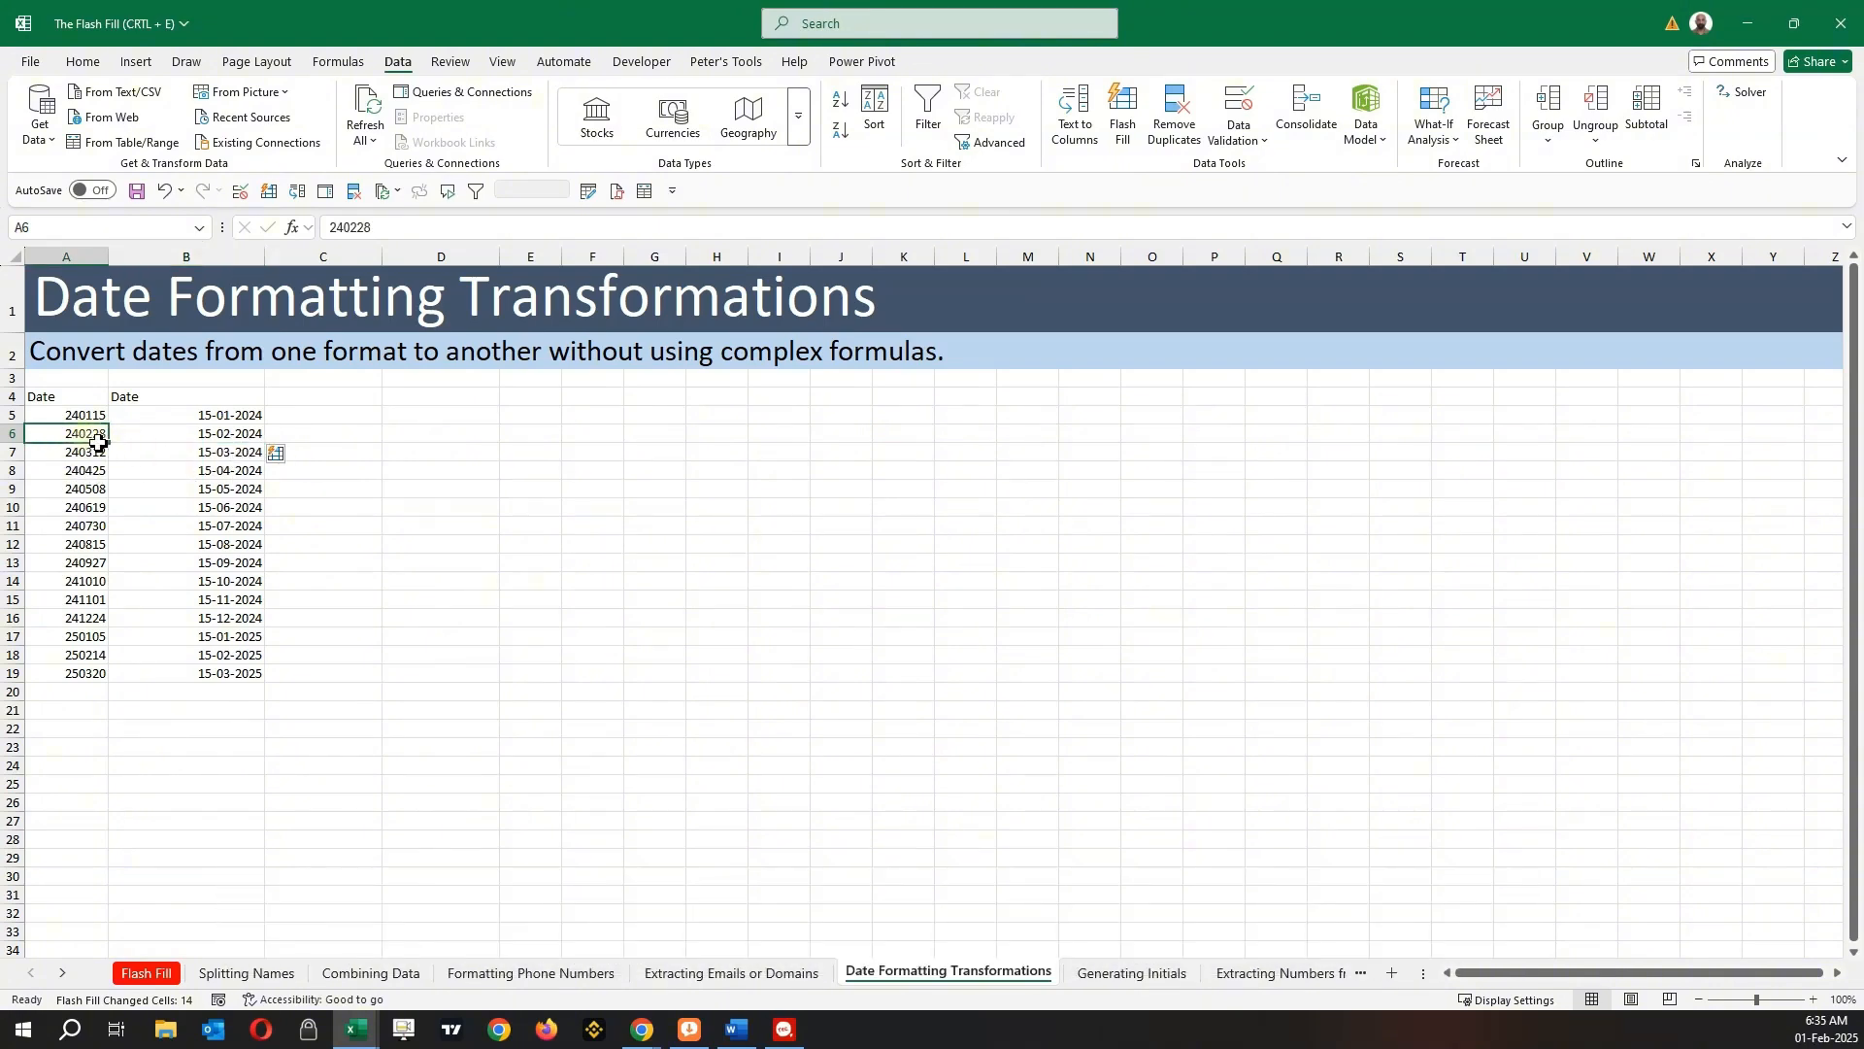
Step: Undo the Flash Fill of the dates and redo it with 28/02/2024 entered in B6 as a second example
drag(217, 437, 230, 579)
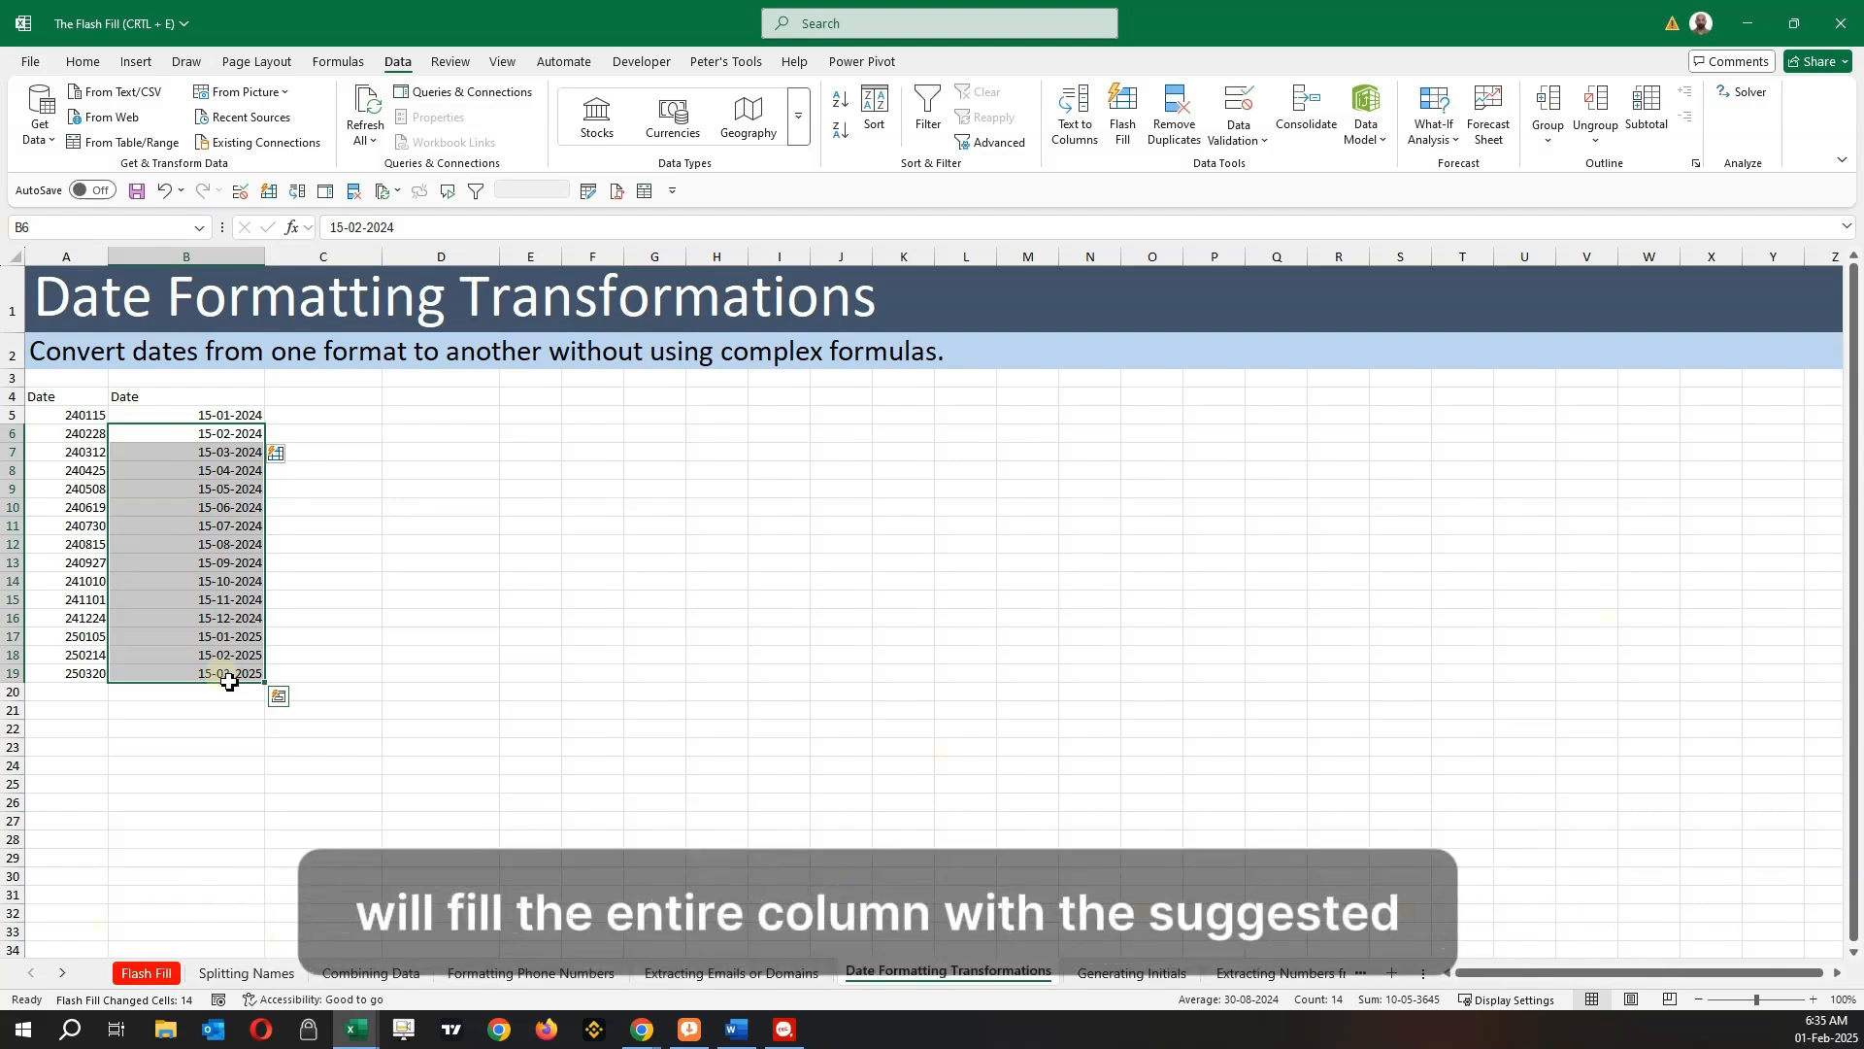
key(ctrl+z)
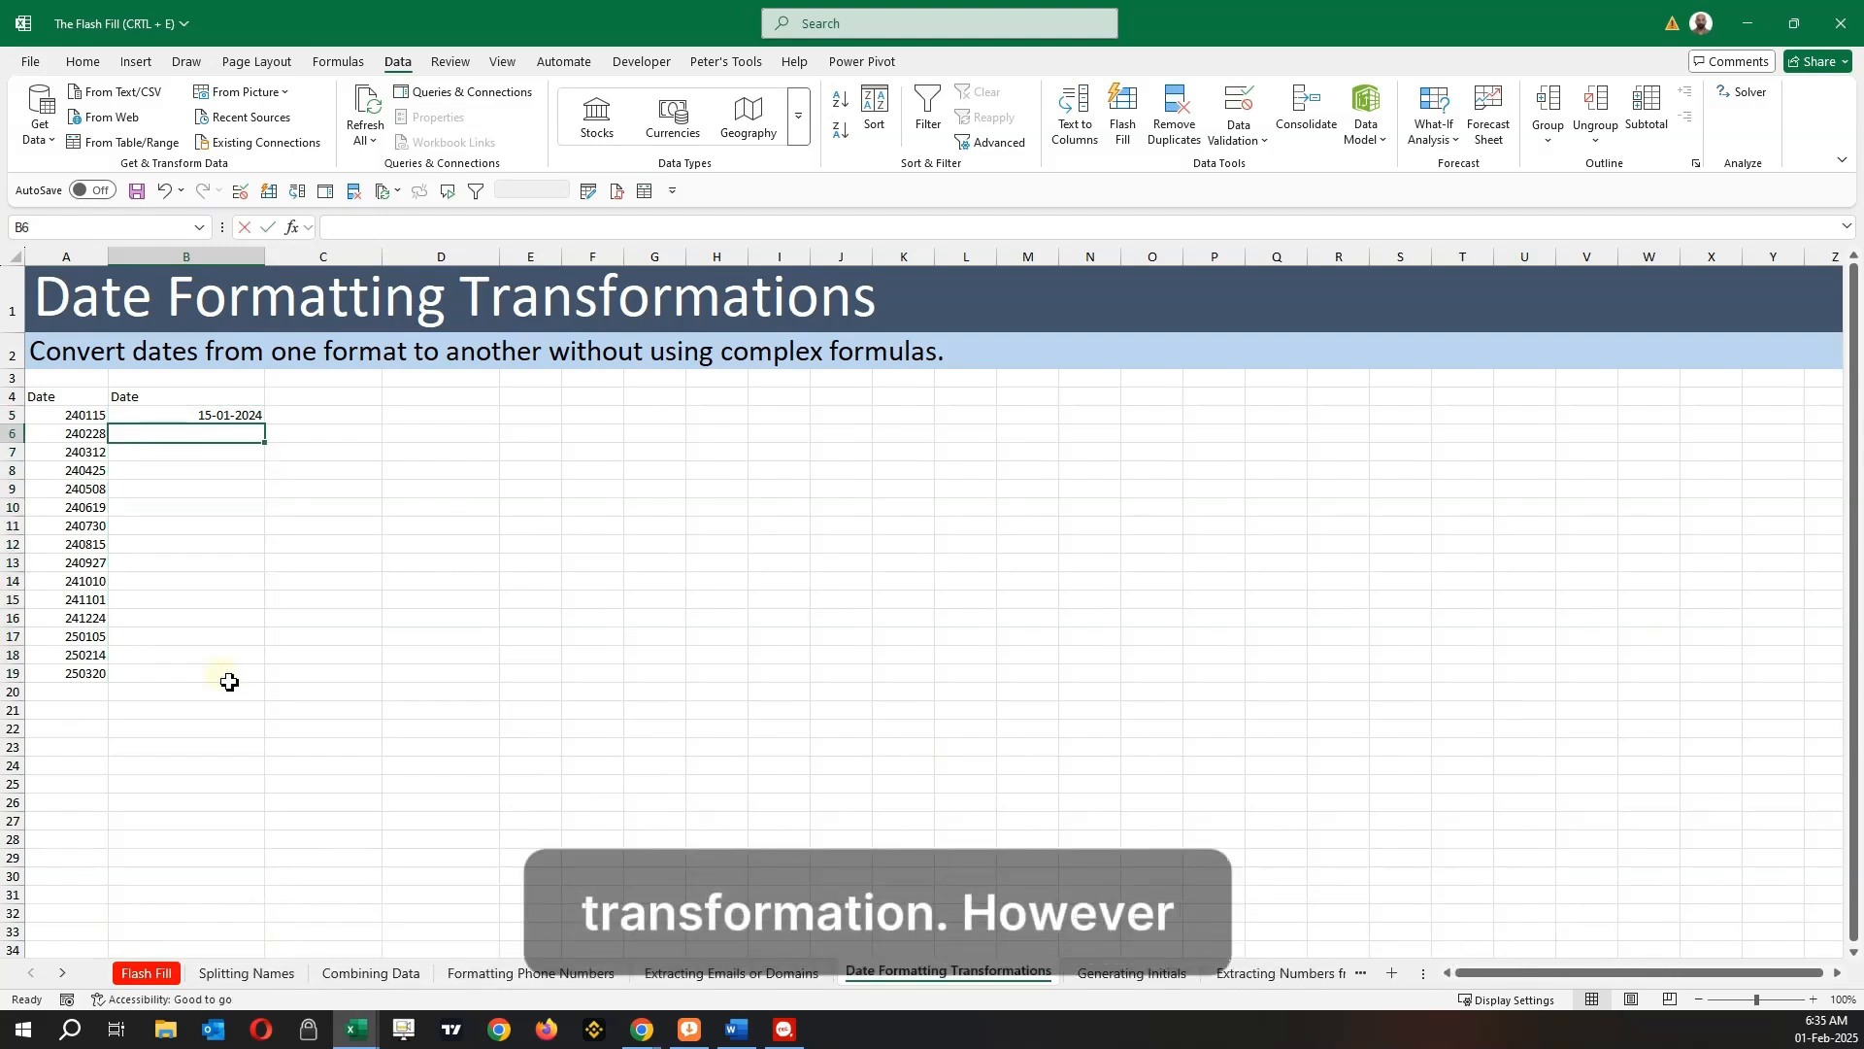
text(28/02)
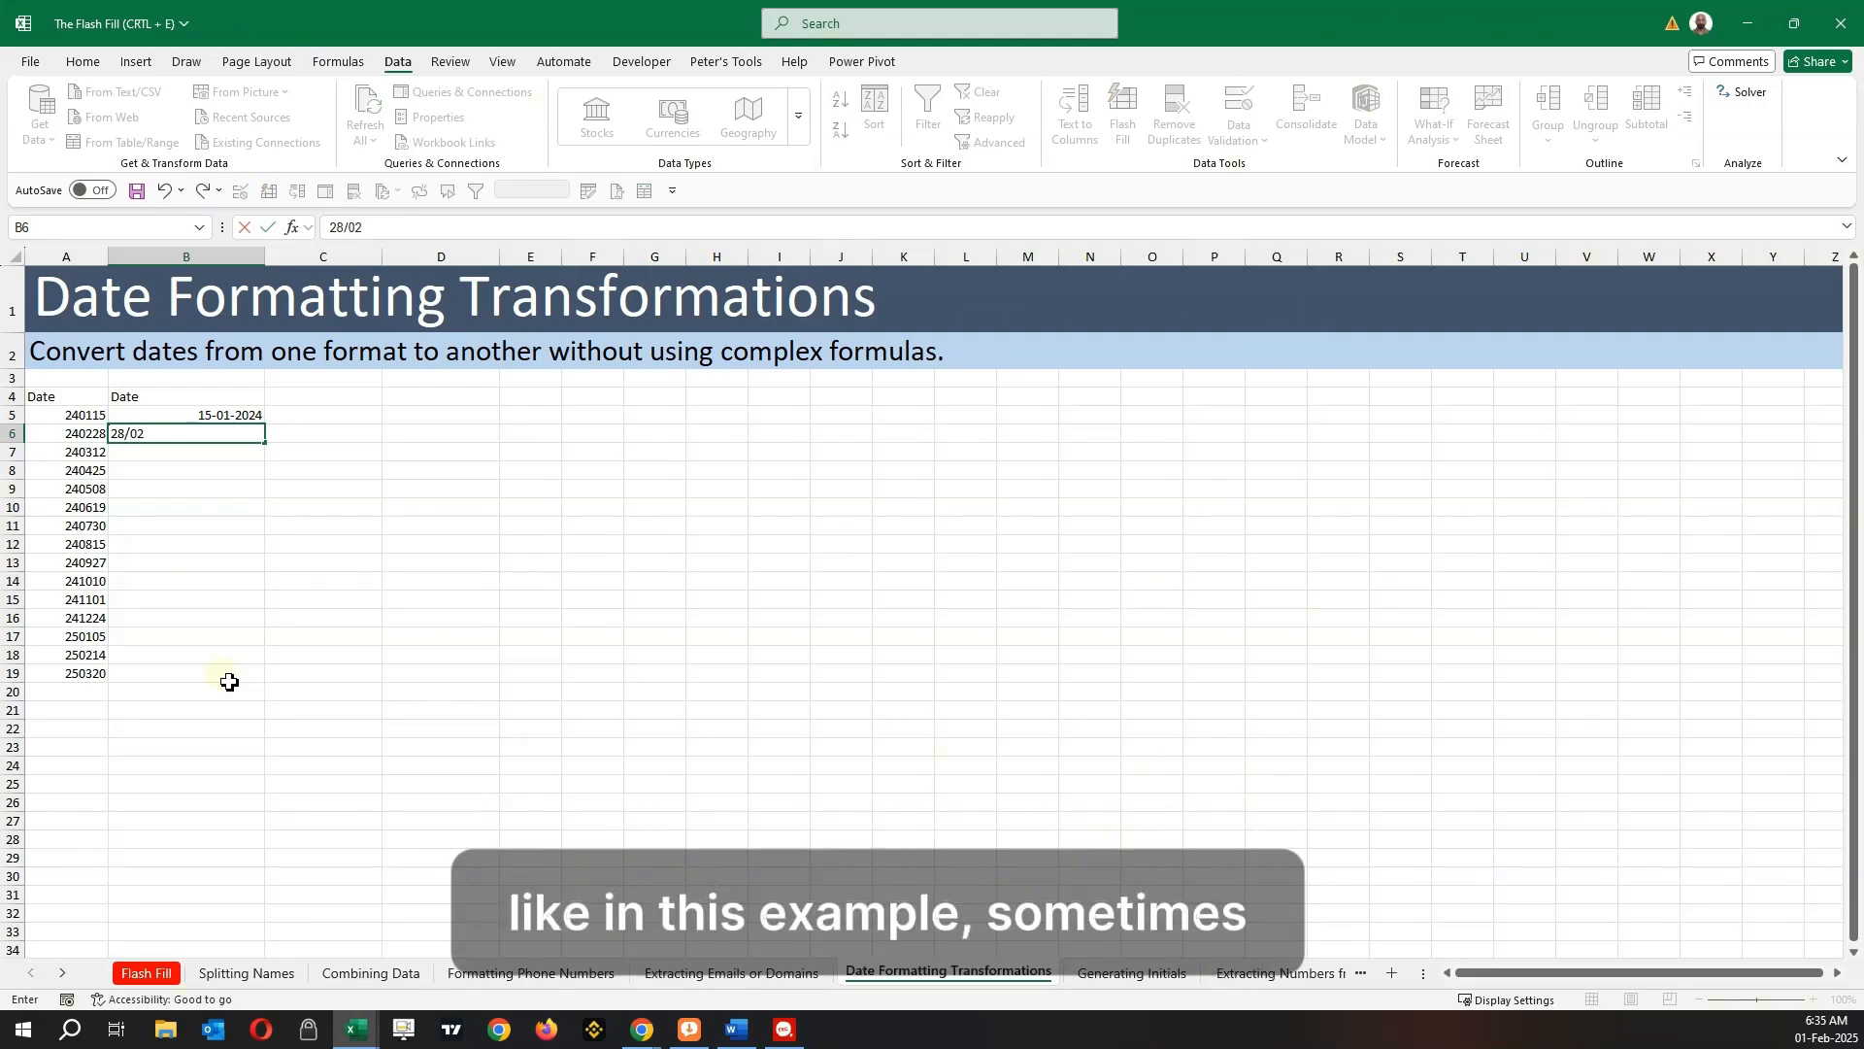
text(/2024)
key(Return)
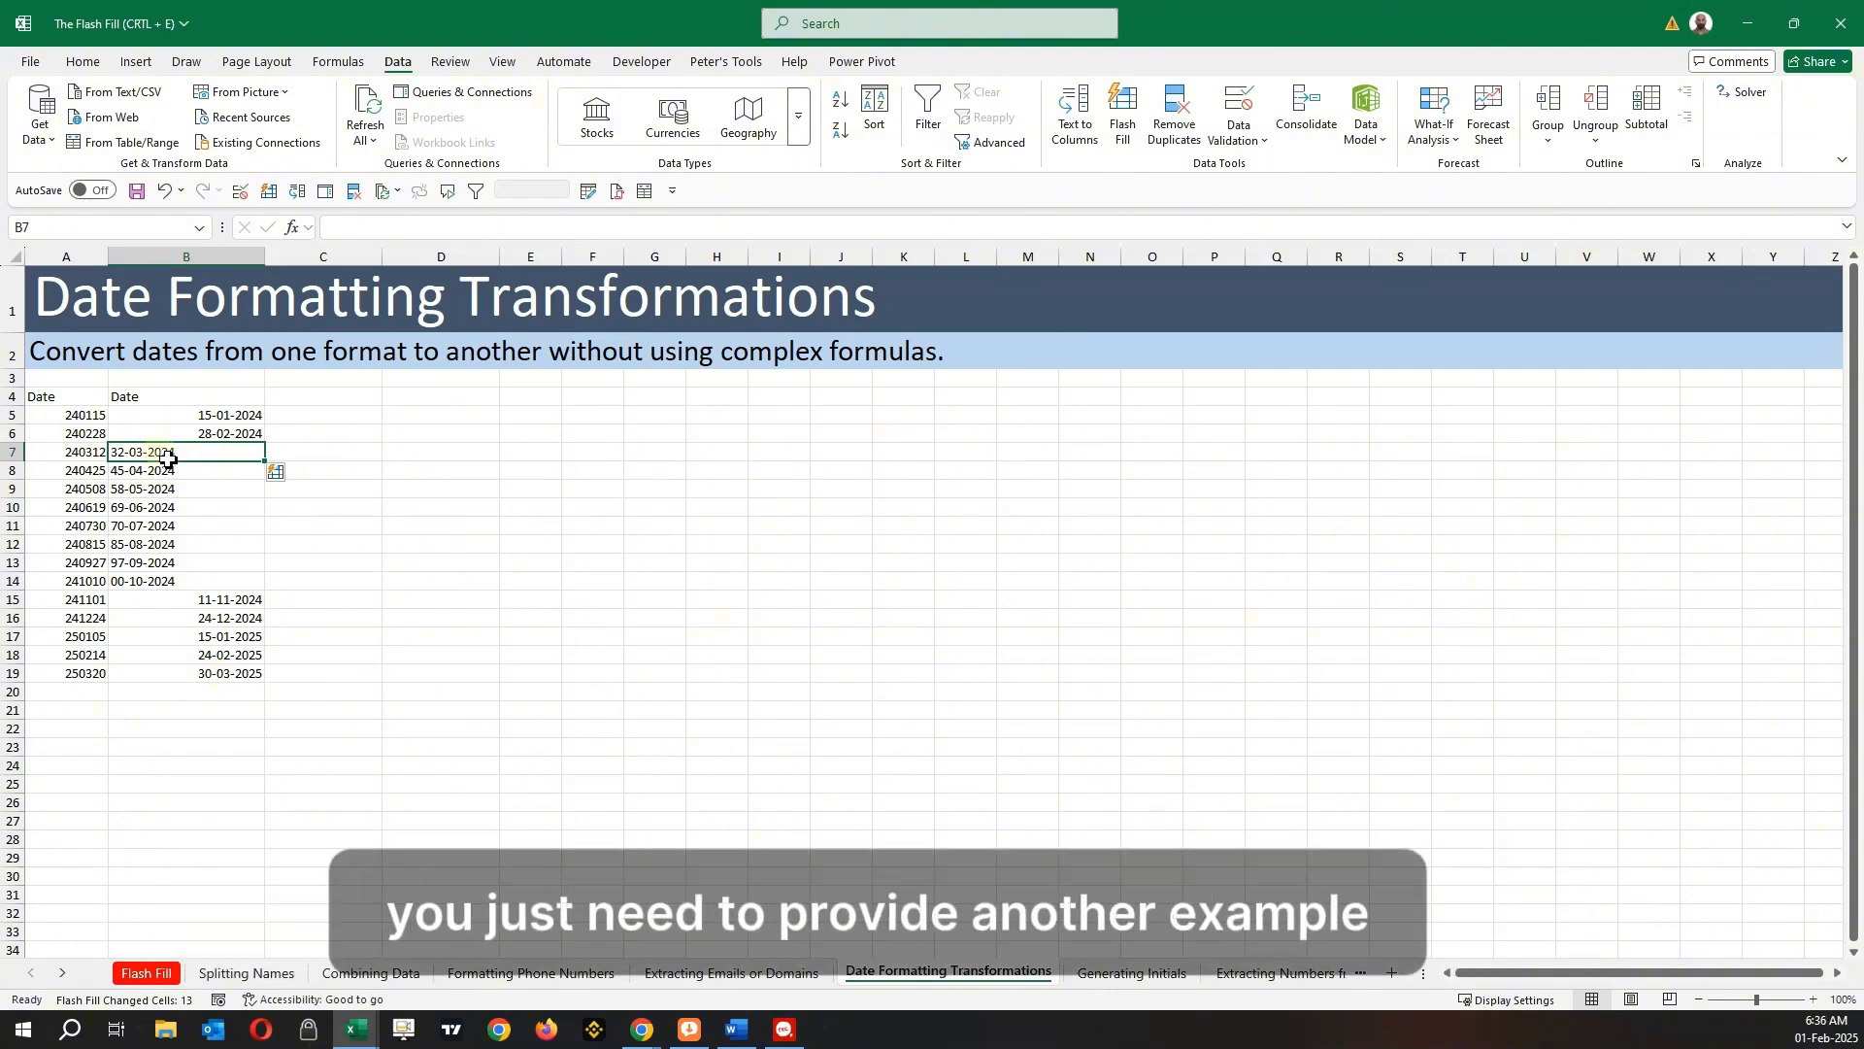
Step: Clear the filled dates in B7:B19, and Flash Fill them again from a third example, 12/03/2024, entered in B7
drag(169, 458, 232, 682)
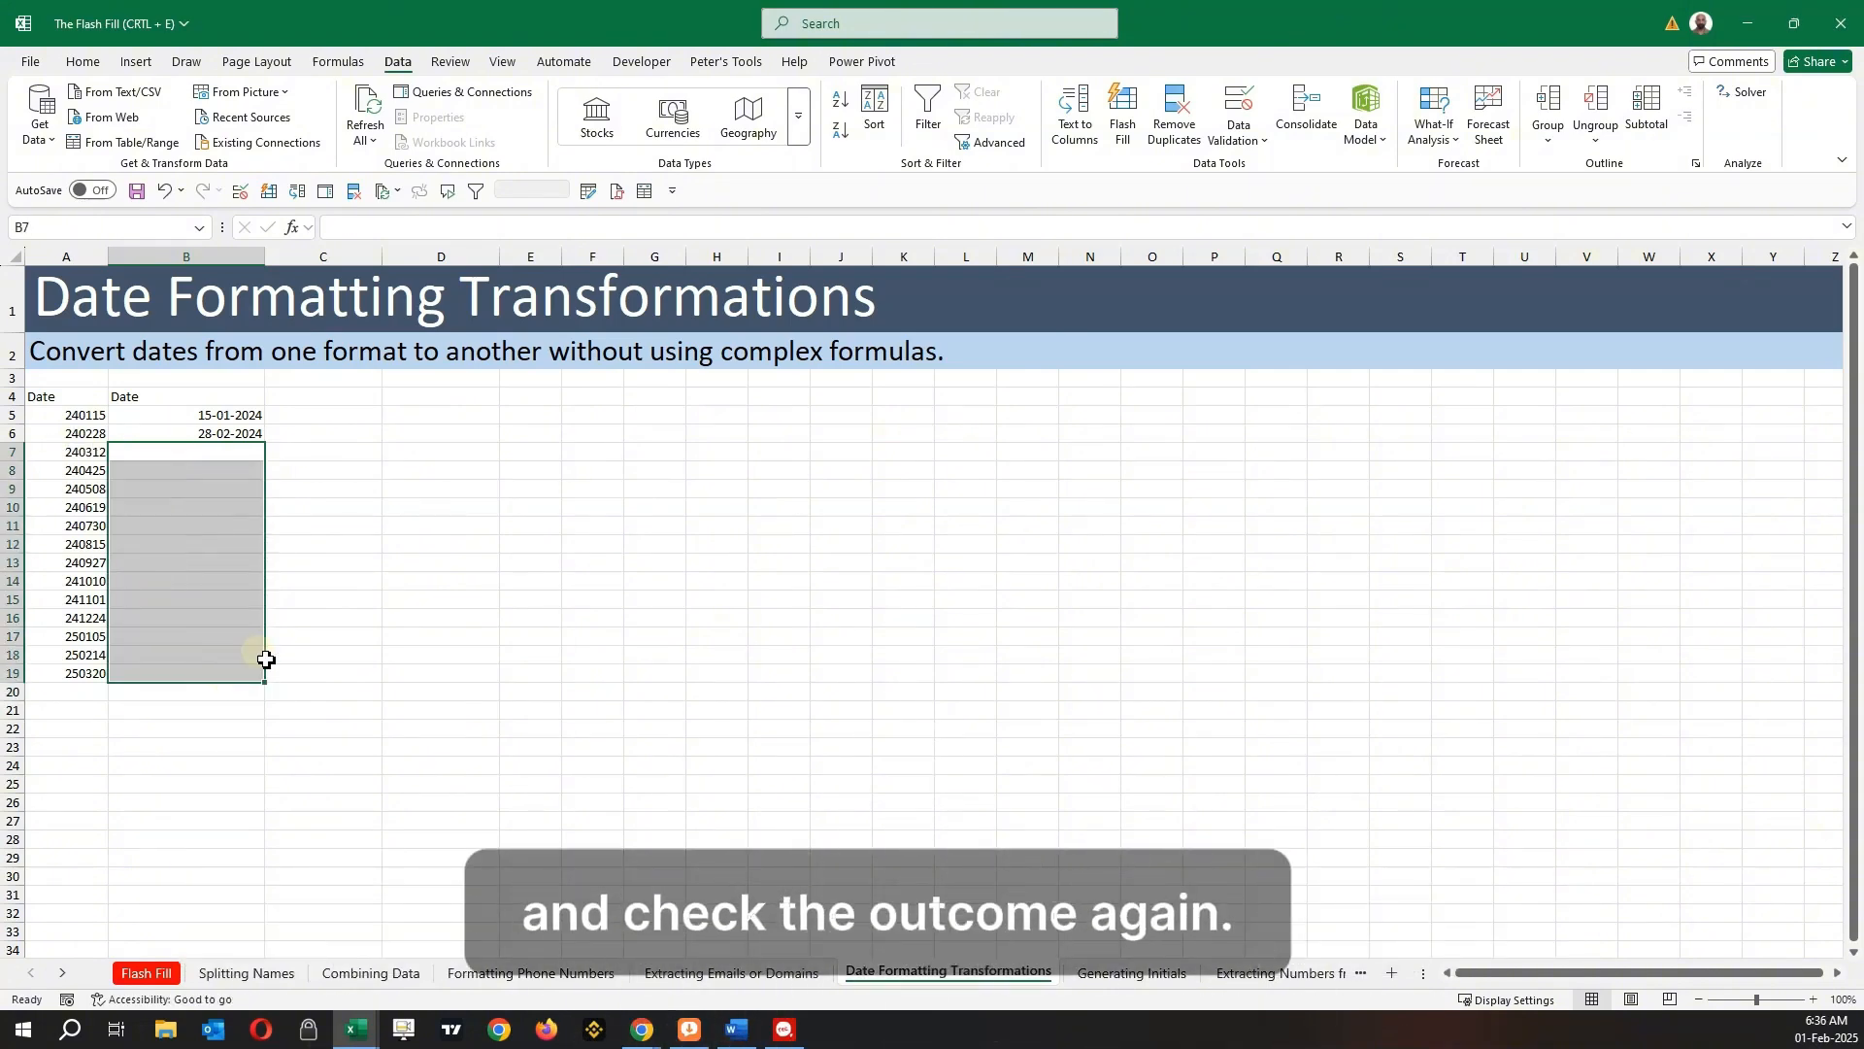
click(242, 460)
text(12-03-2024)
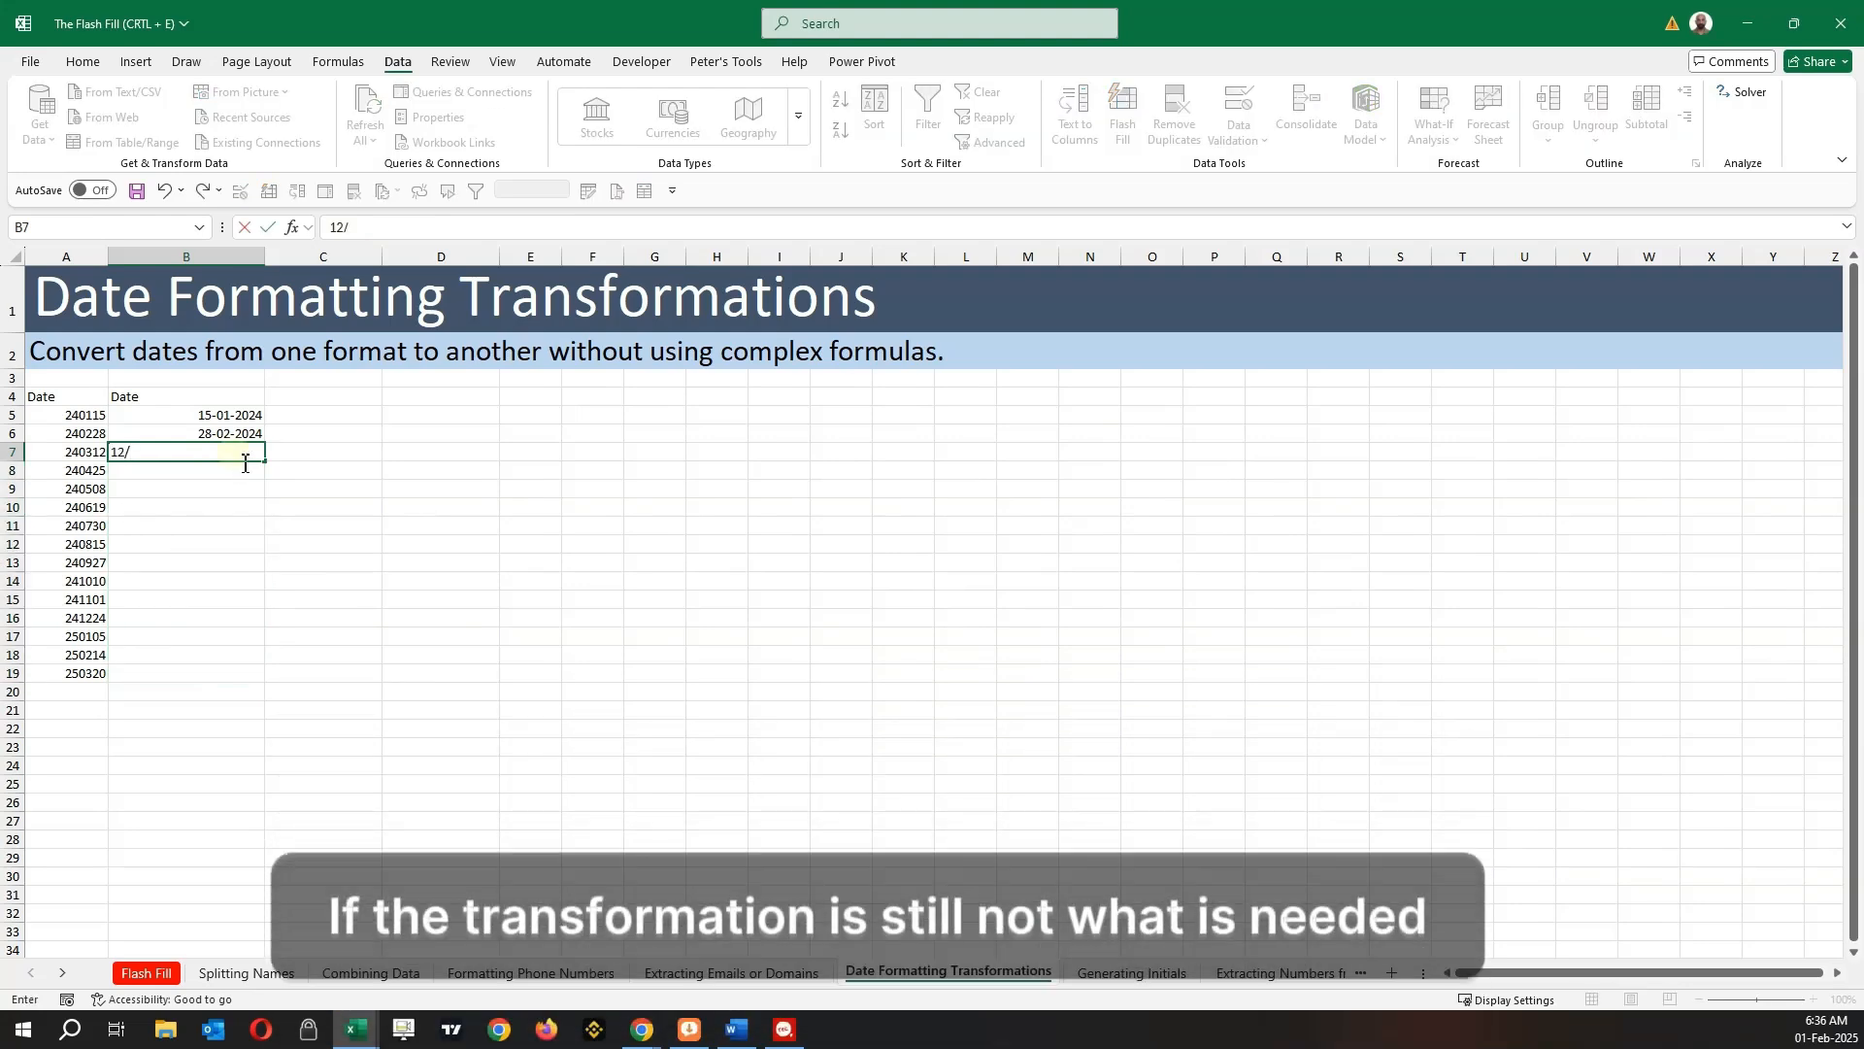
key(Return)
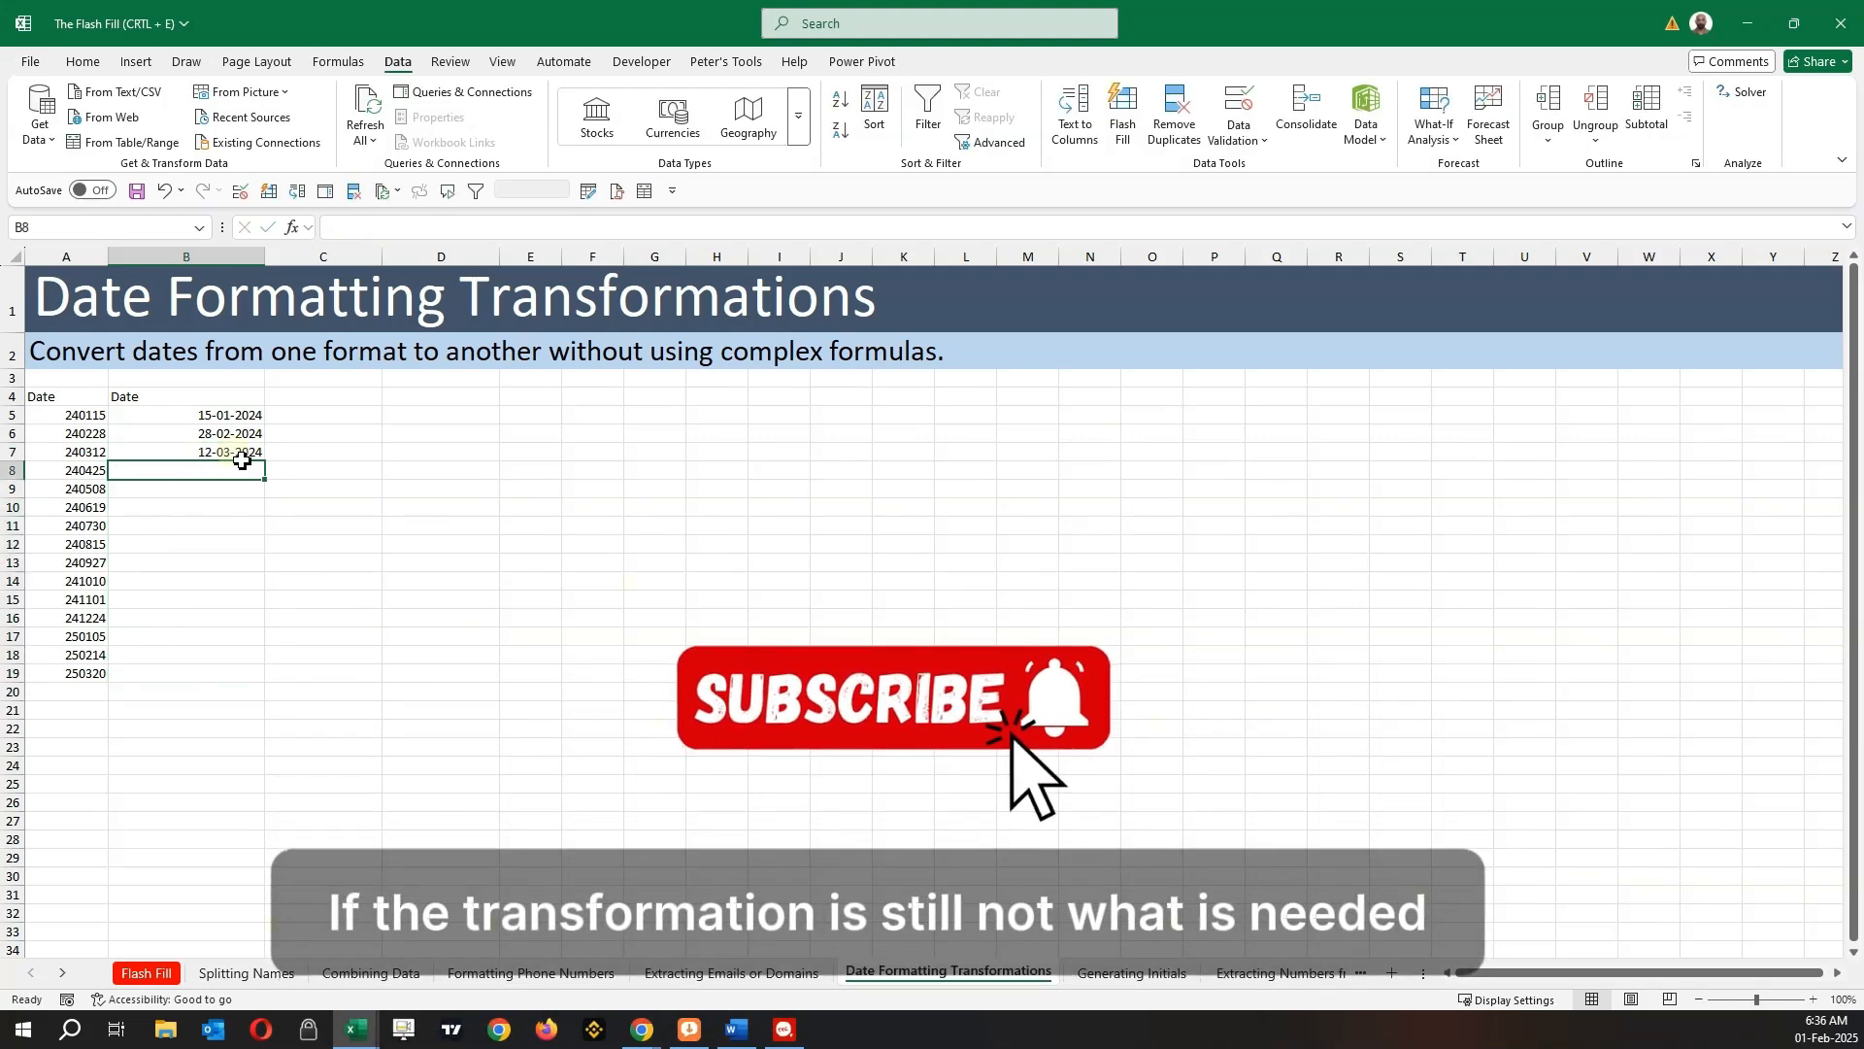
key(ctrl+e)
click(98, 476)
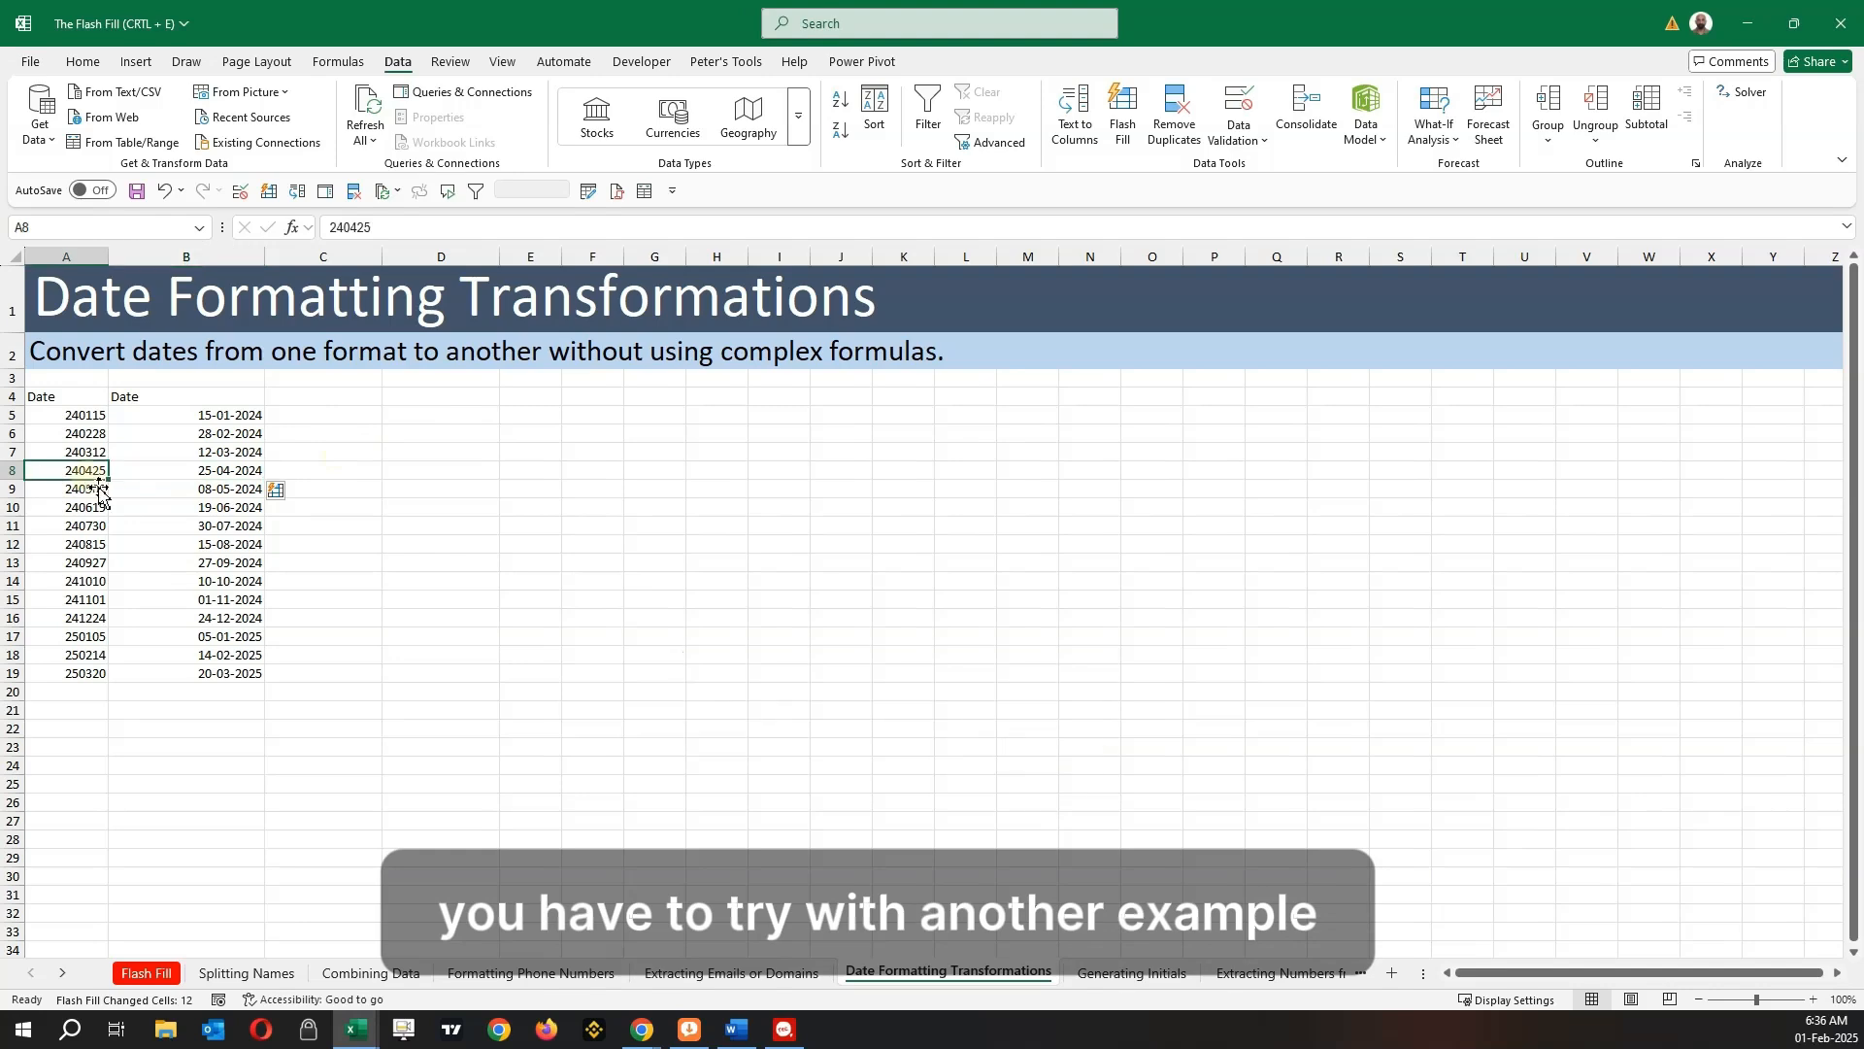
click(102, 495)
Step: Switch to the Generating Initials sheet and add the header Initials in B4
click(1112, 979)
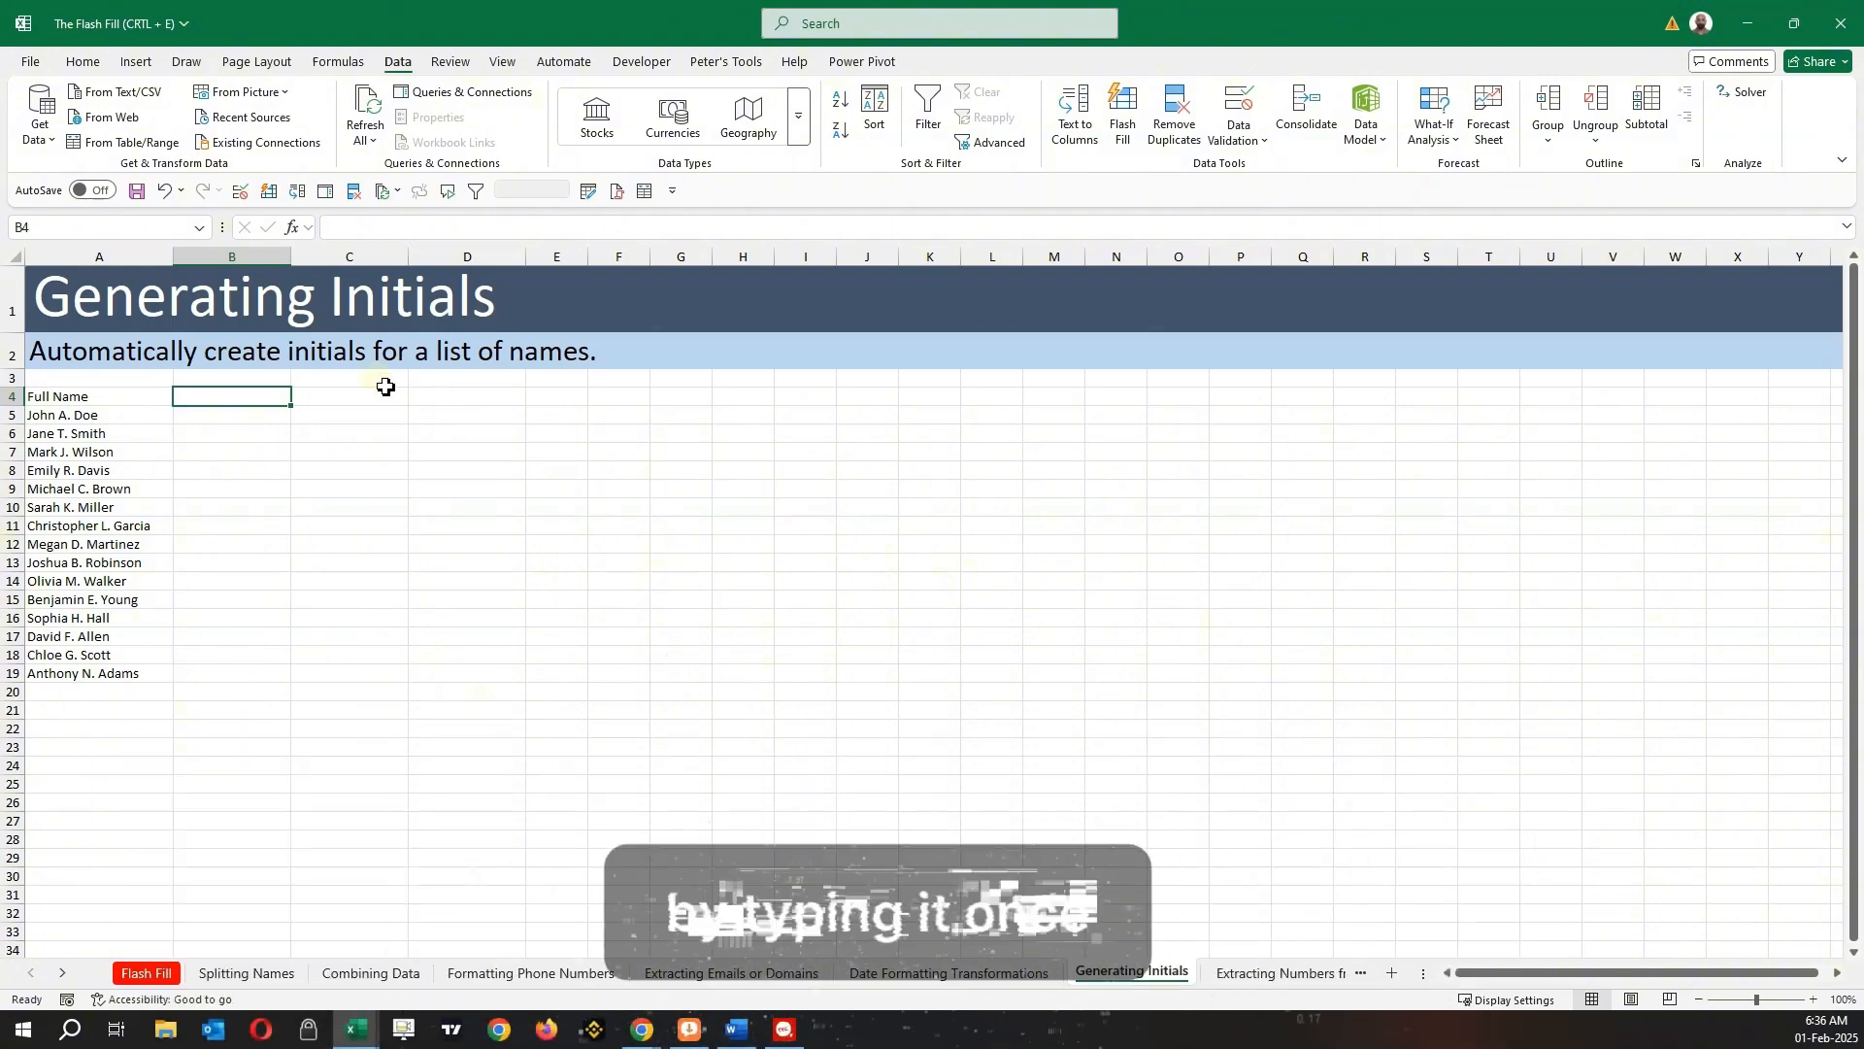
text(Initial)
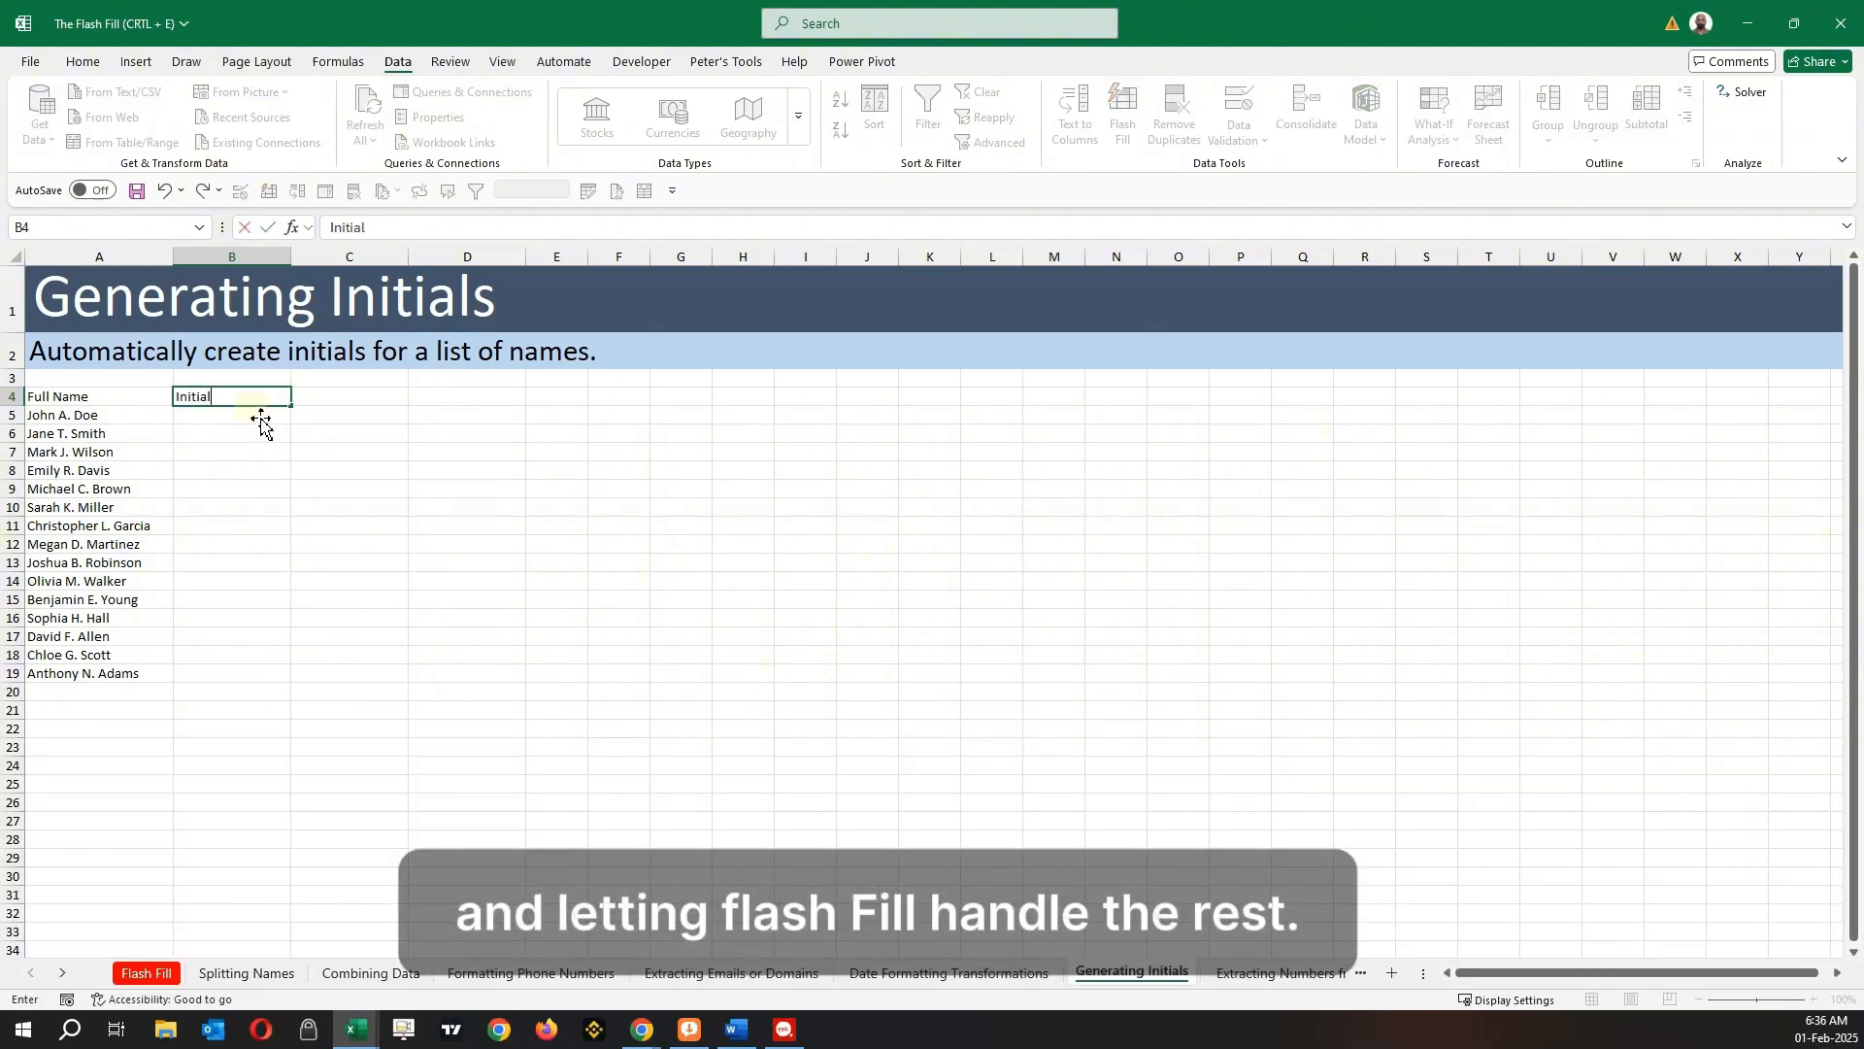
text(s)
key(Return)
Step: Enter the first person's three initials in uppercase in B5 and Flash Fill the rest of the Initials column
text(JAD)
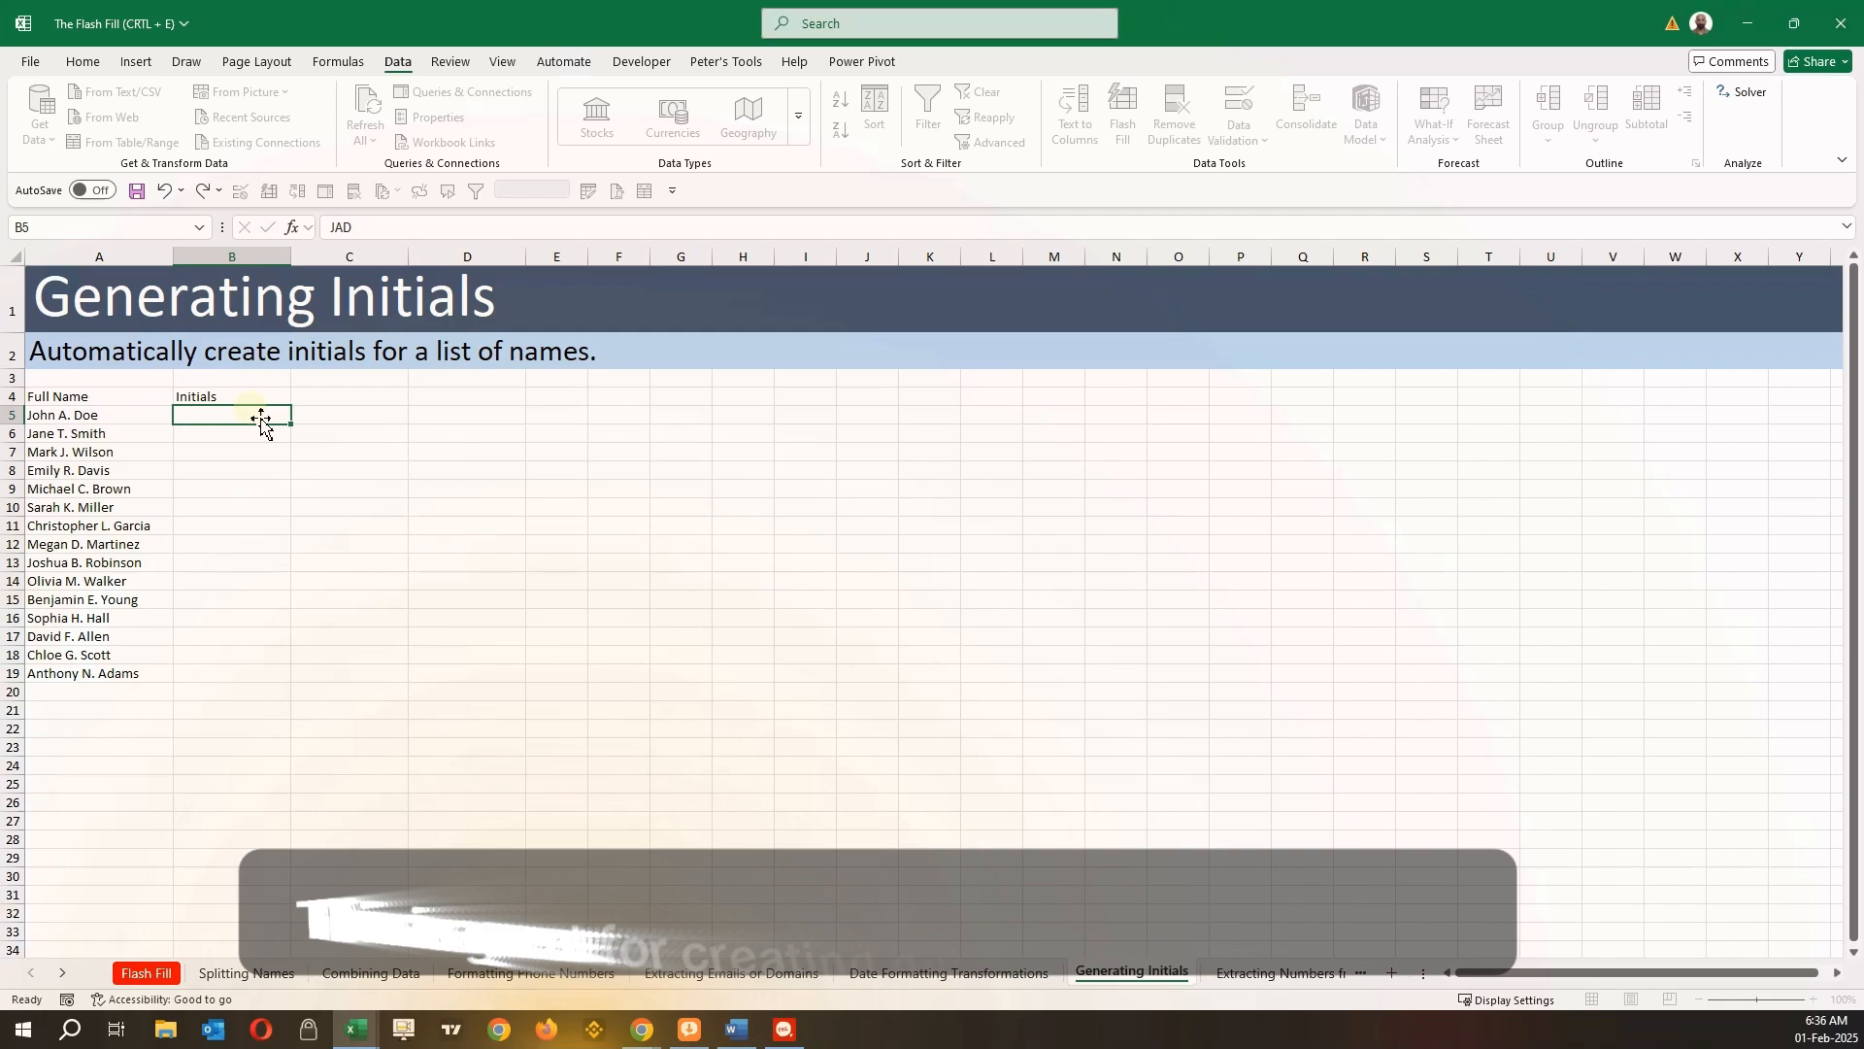
key(ctrl+Return)
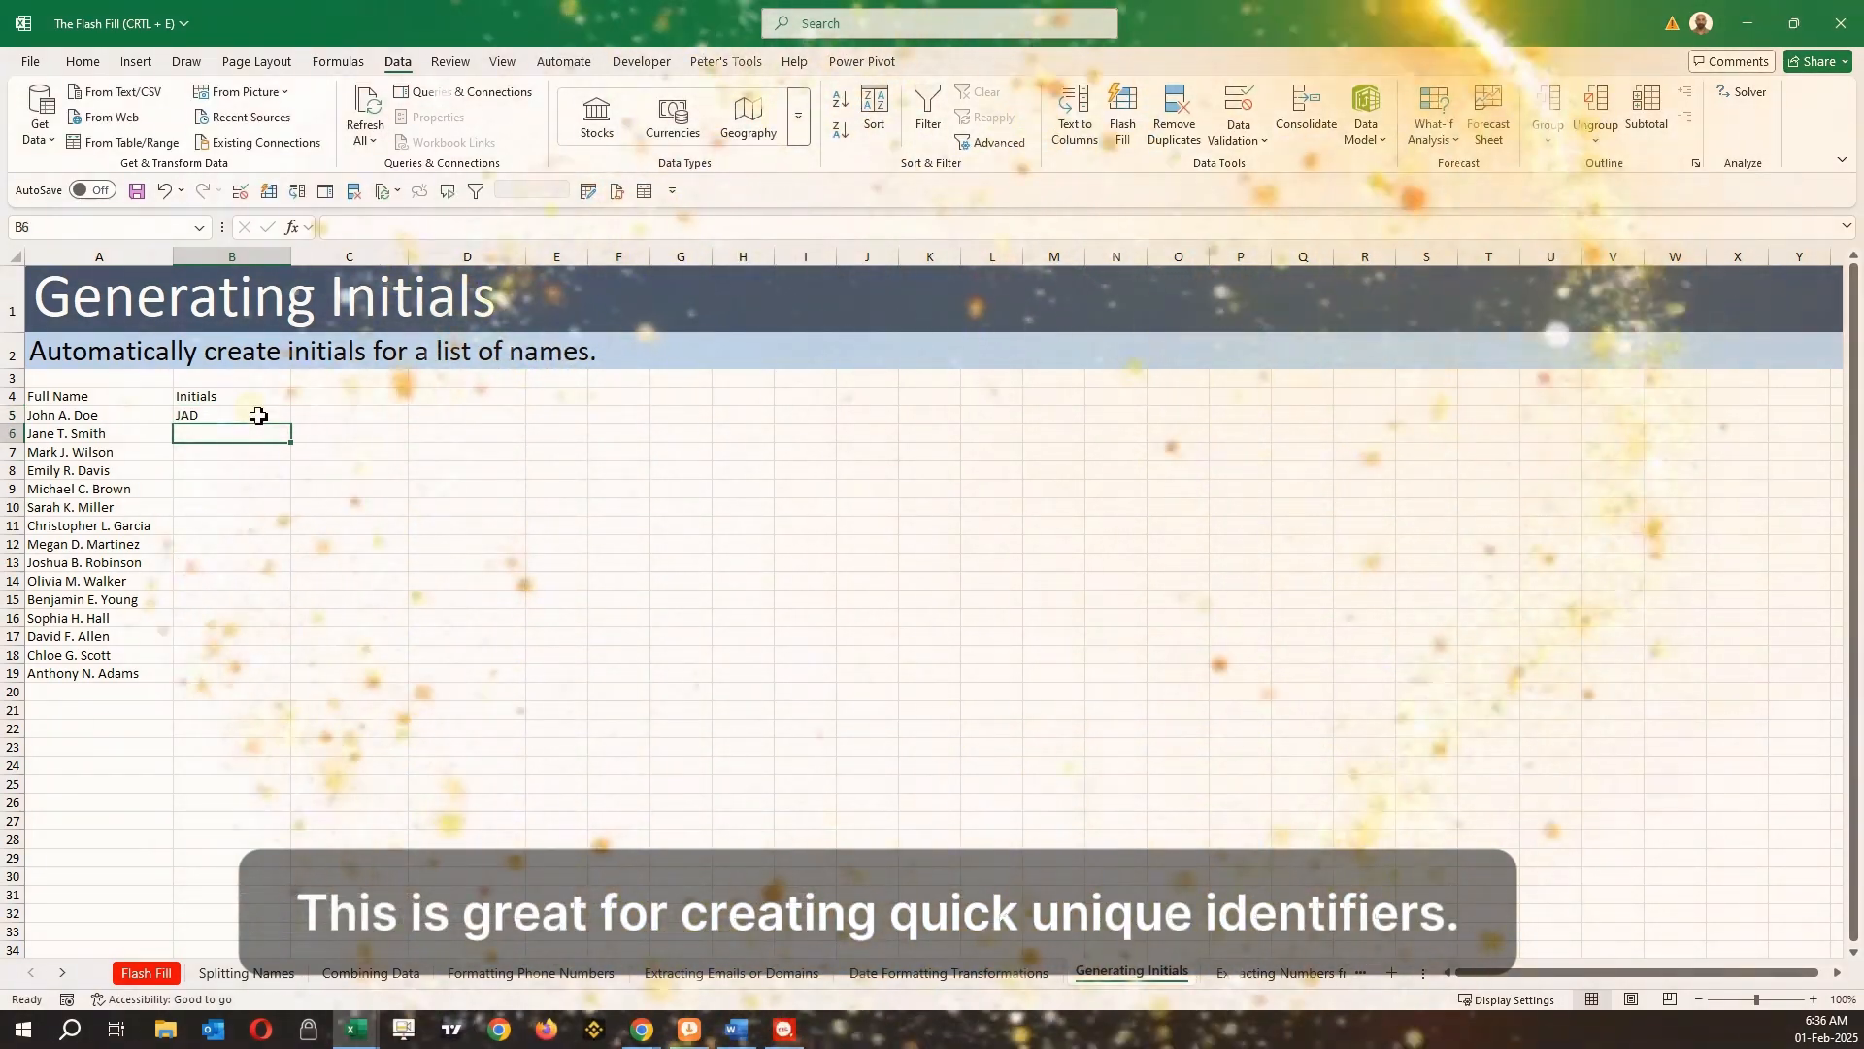
key(Down)
key(ctrl+e)
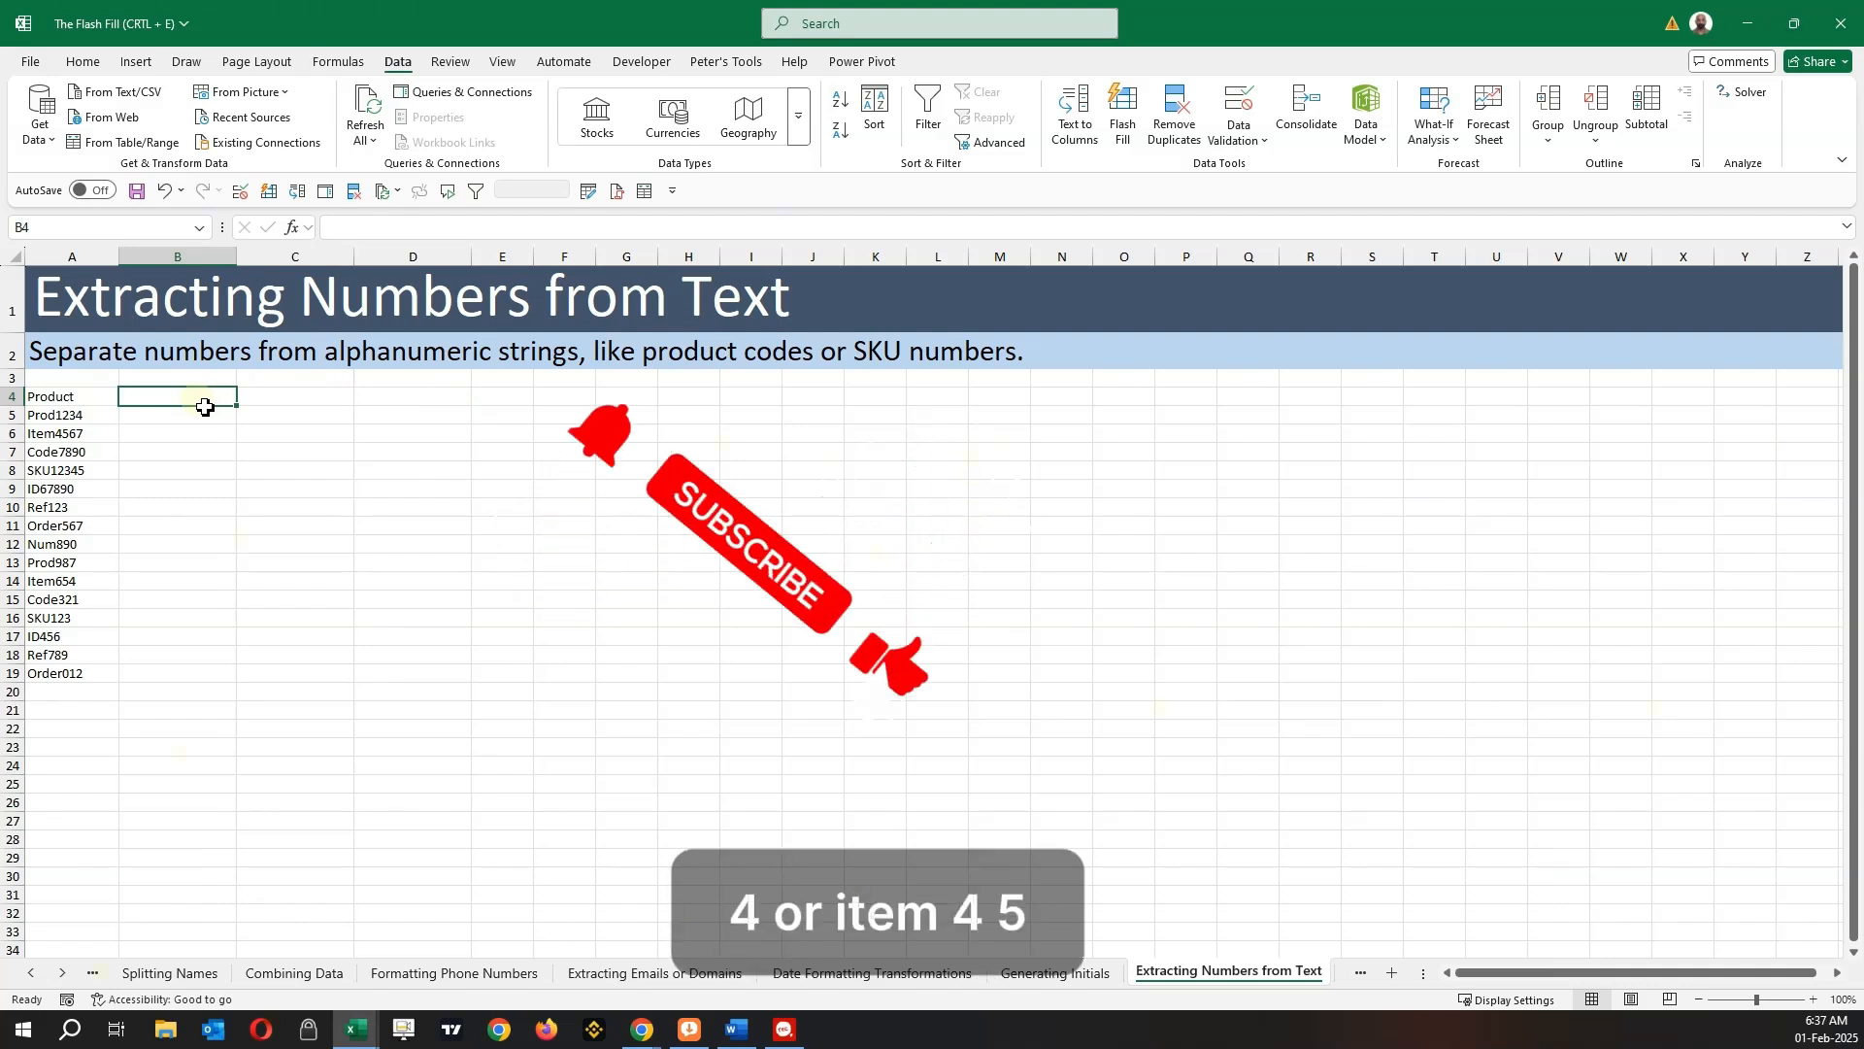
Step: On the Extracting Numbers from Text sheet, add the header Numbers Only in B4
text(Numbers)
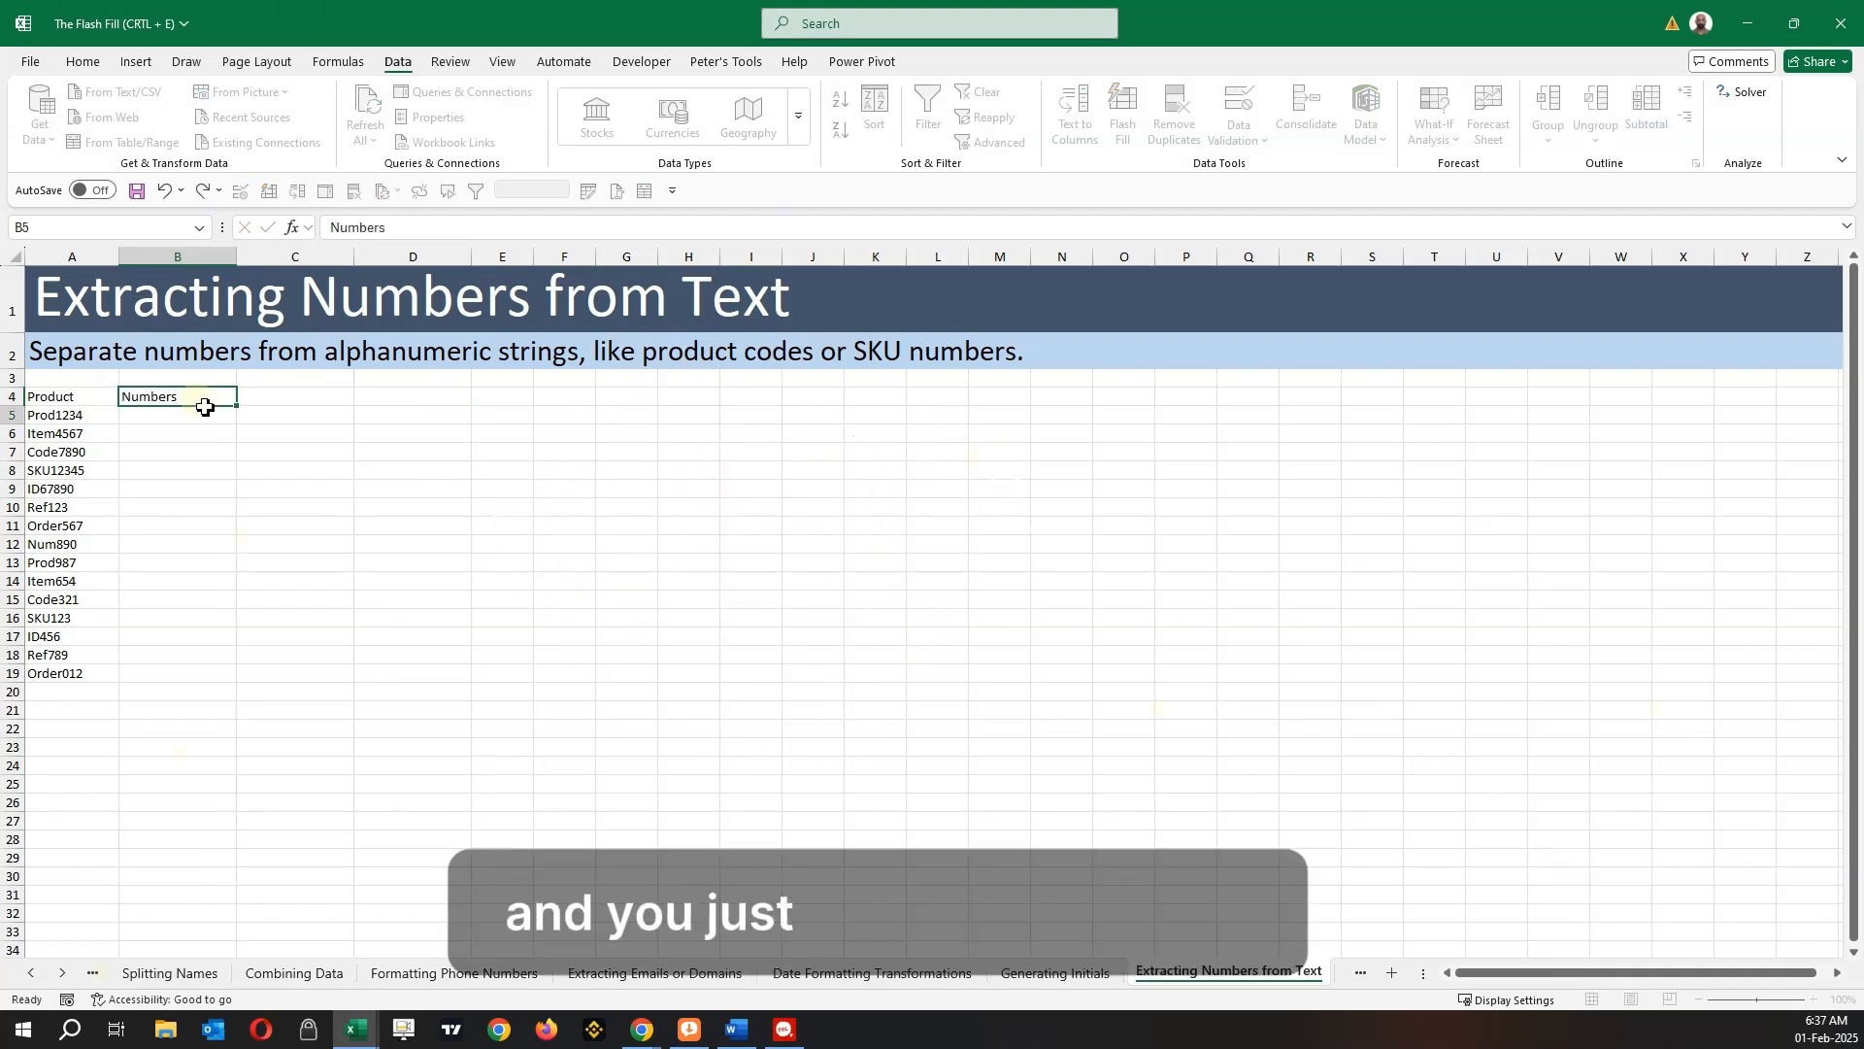
key(Return)
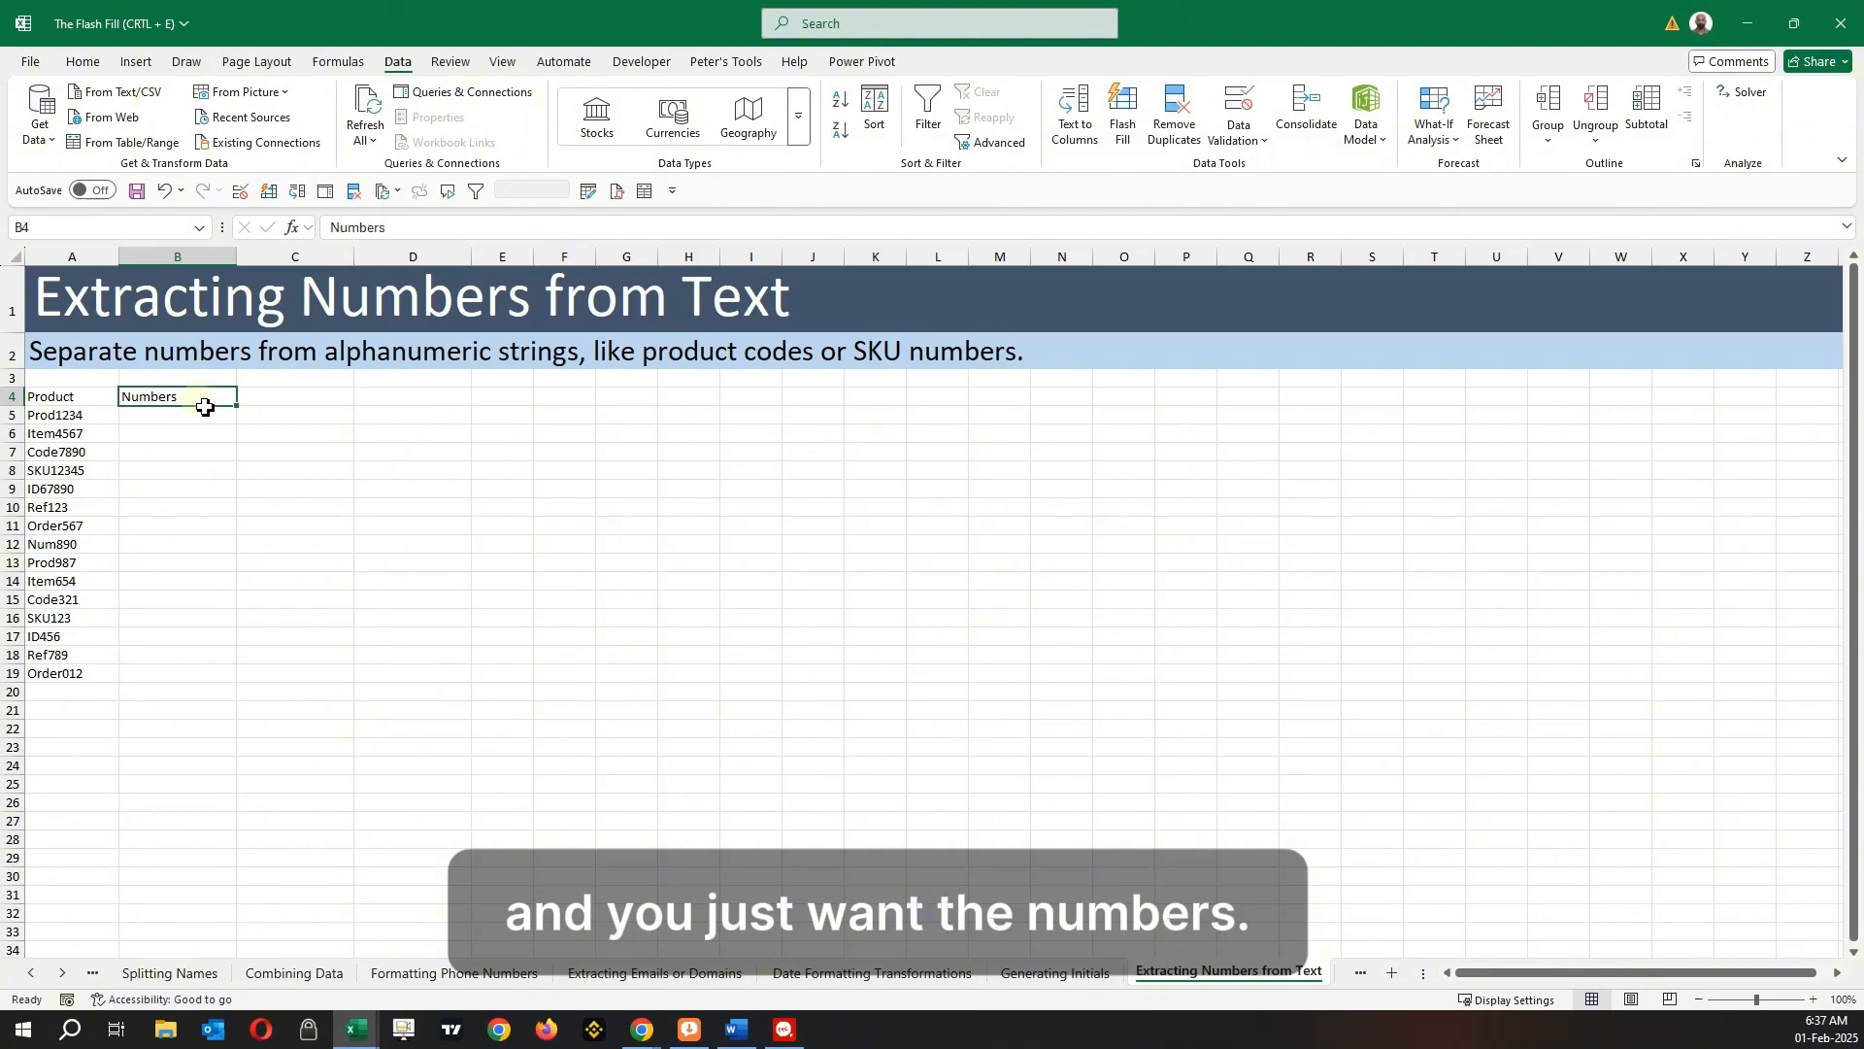
double_click(205, 406)
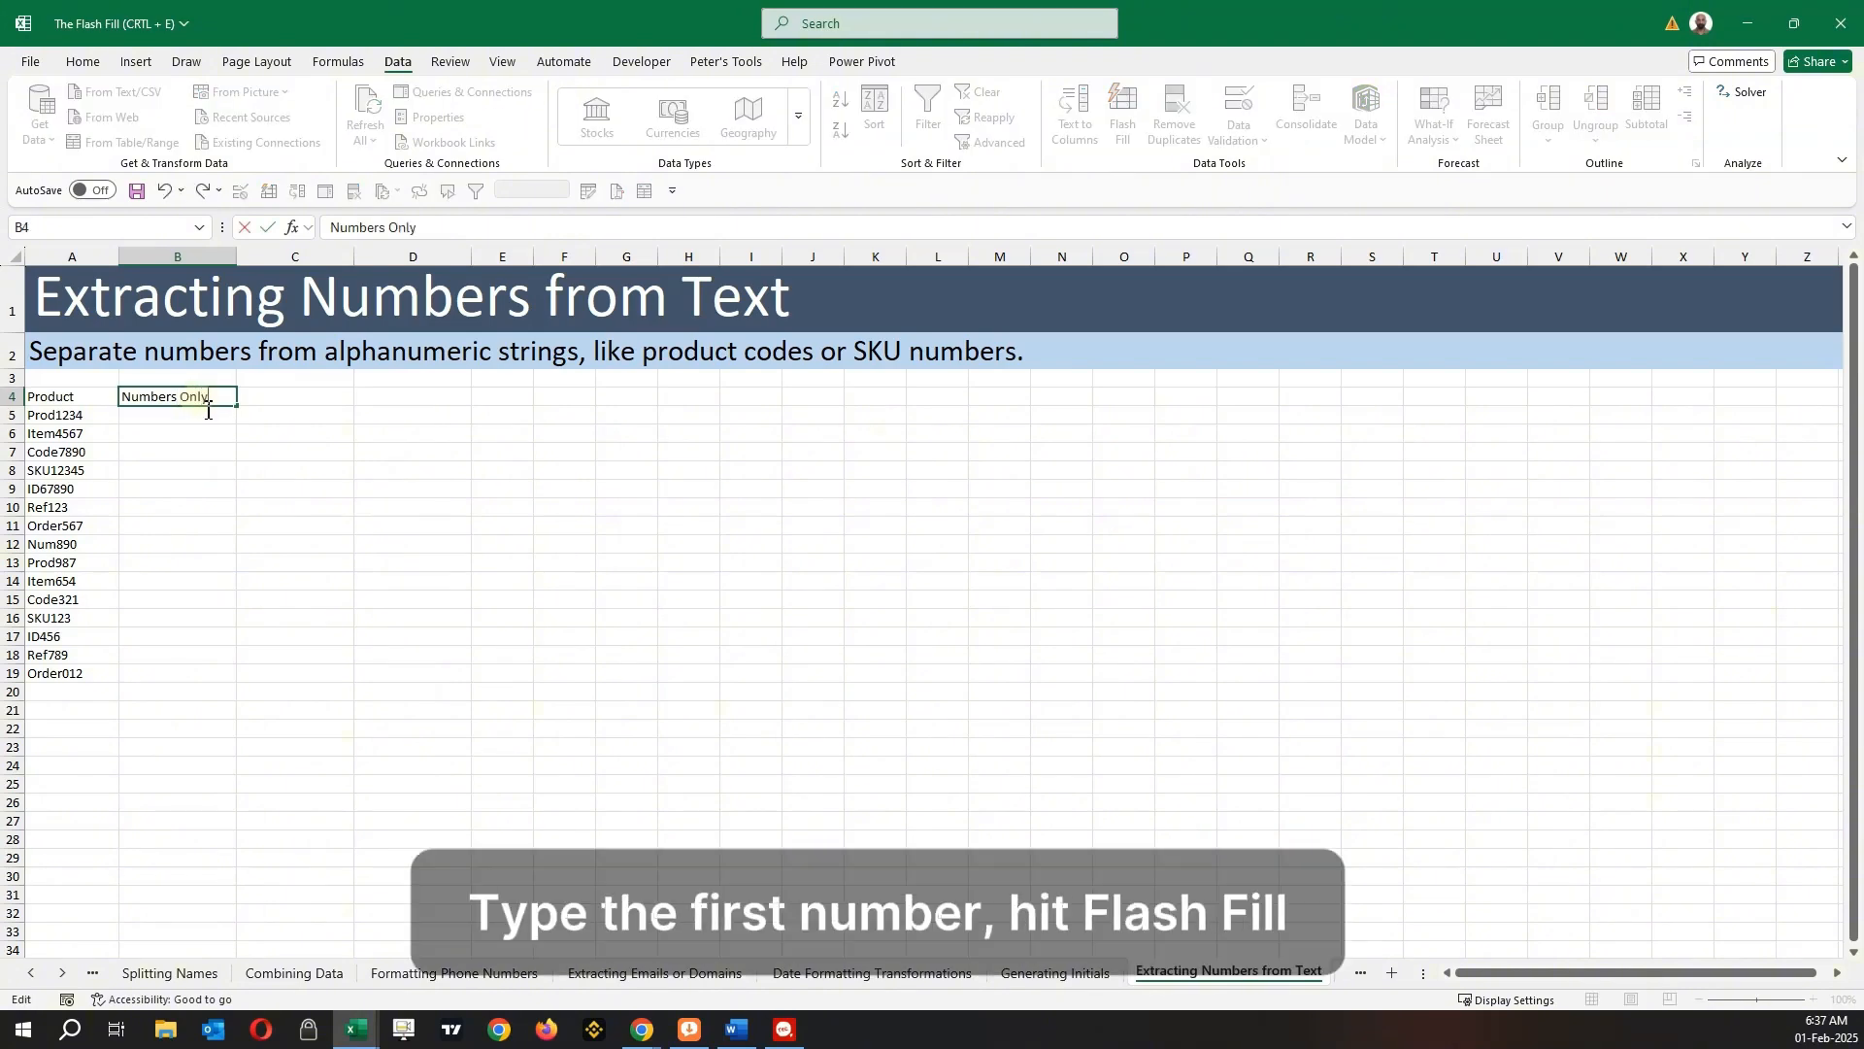
key(Return)
Step: Enter the digits of the first two product codes as examples, 1234 in B5 and 4567 in B6
text(1234)
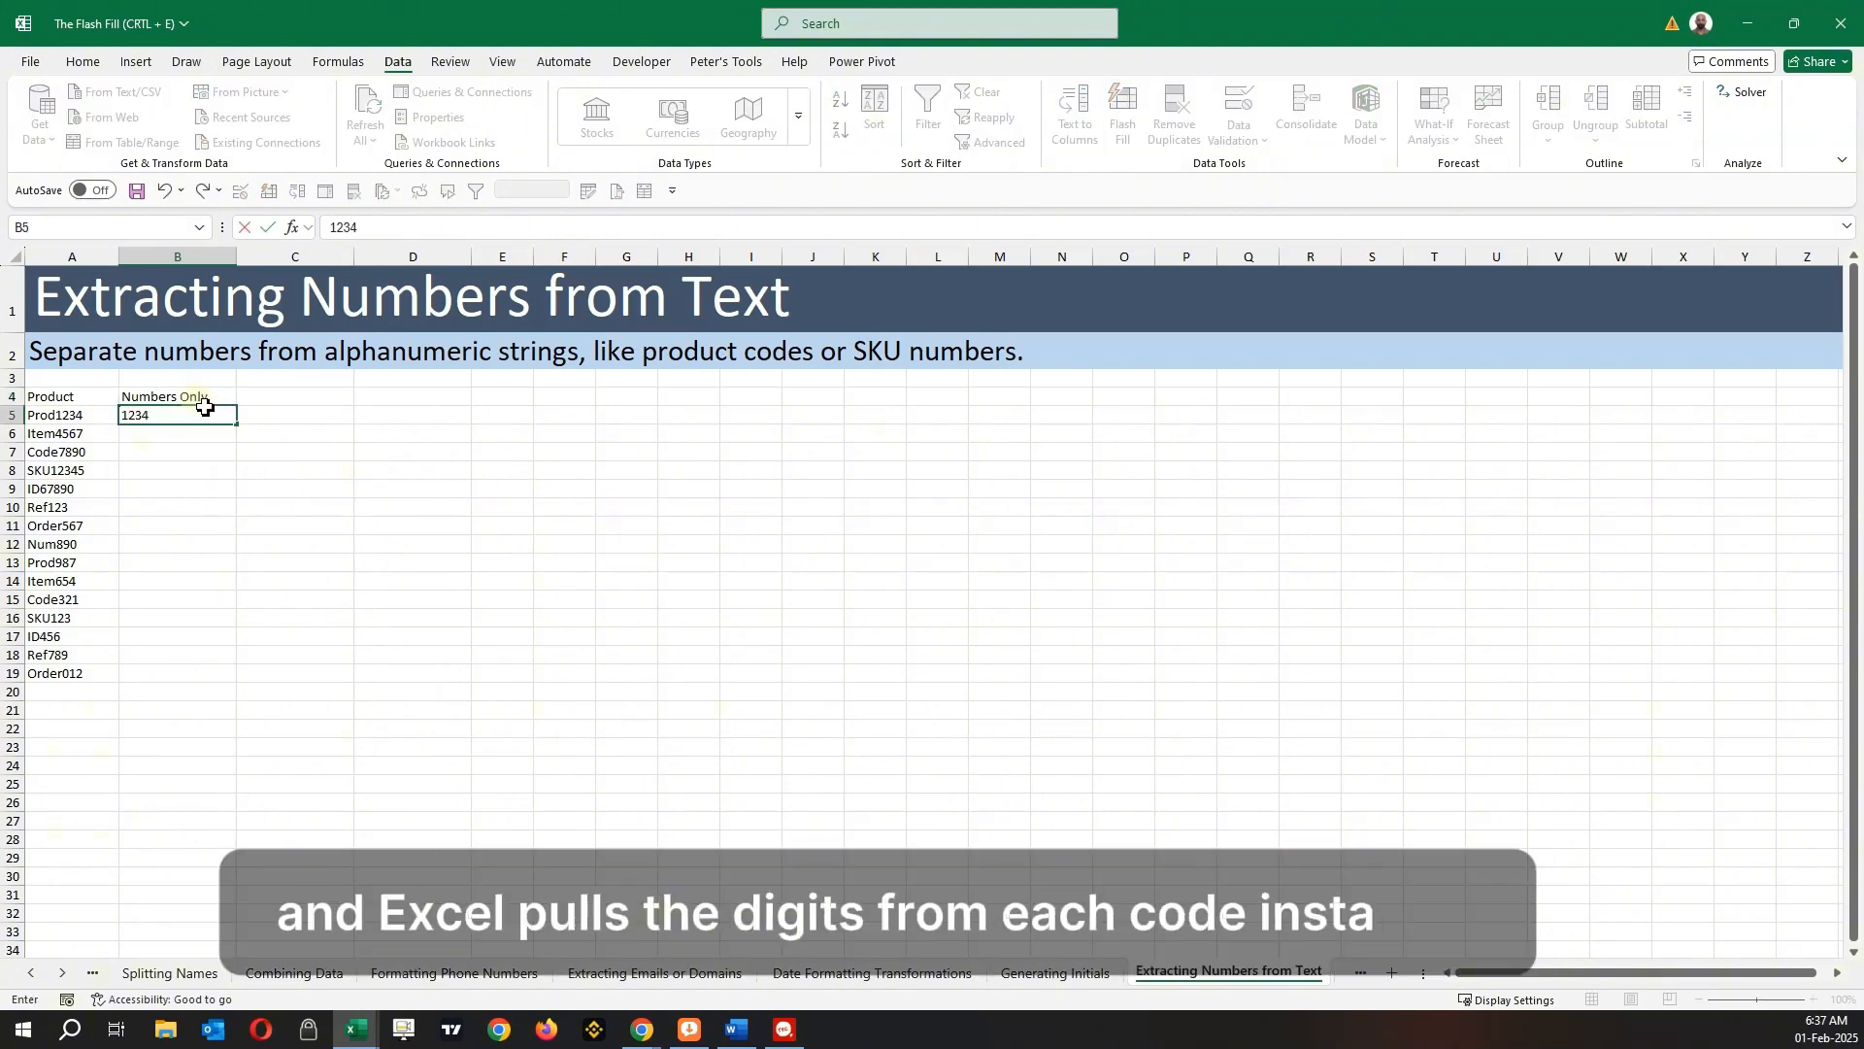
key(Return)
text(4567)
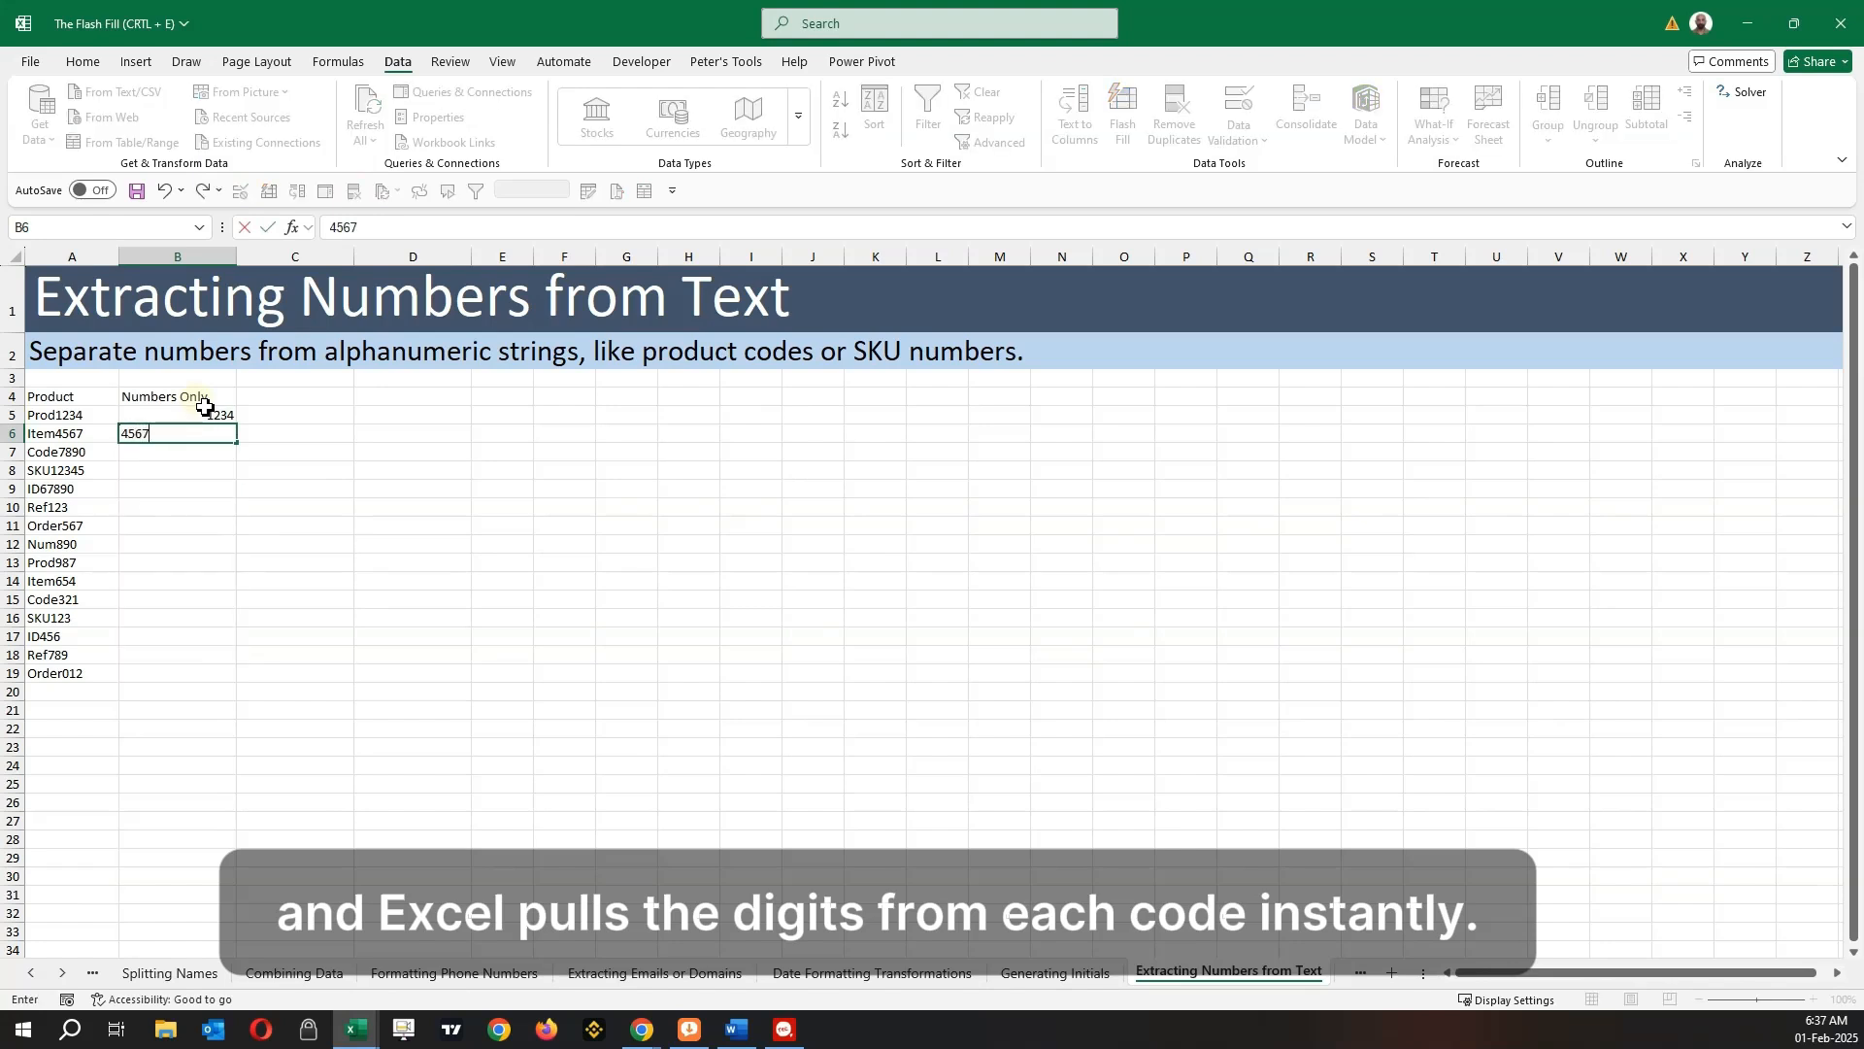
key(Return)
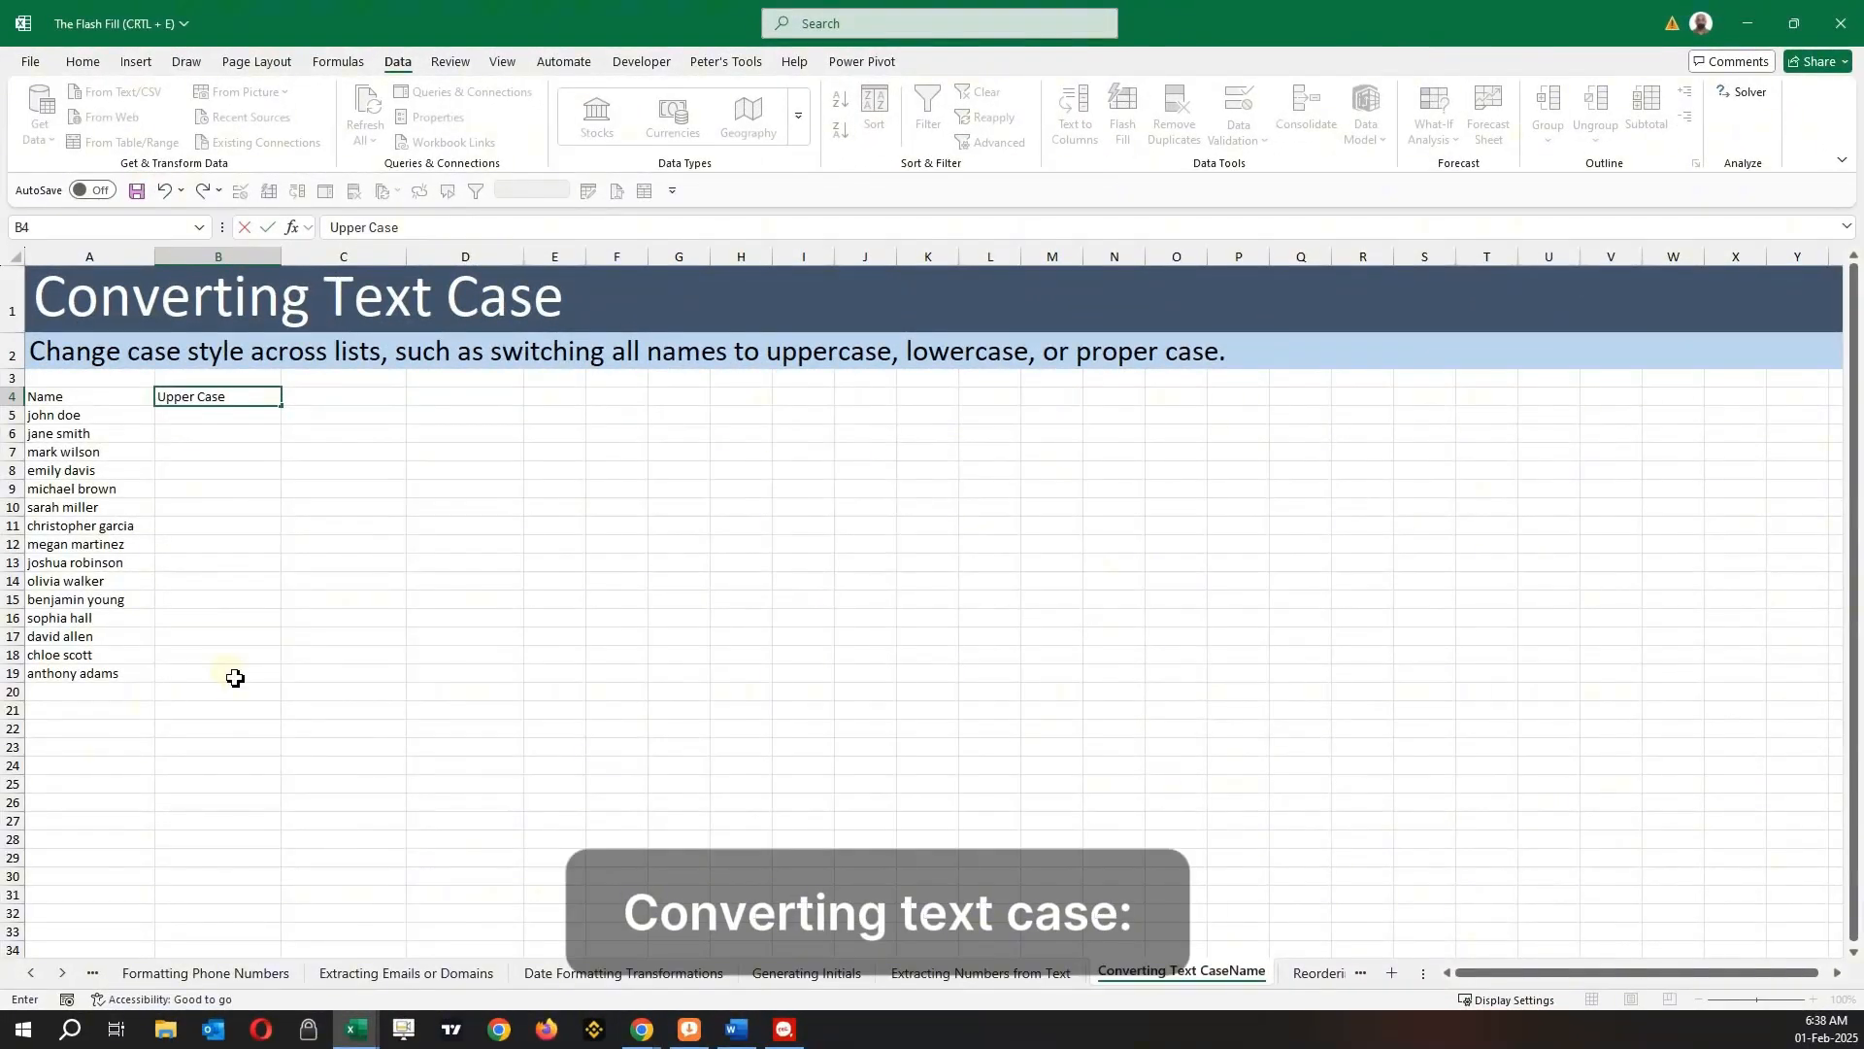
Step: On the Converting Text Case sheet, enter the first name in all capitals in B5 and Flash Fill the Upper Case column
text(JOH)
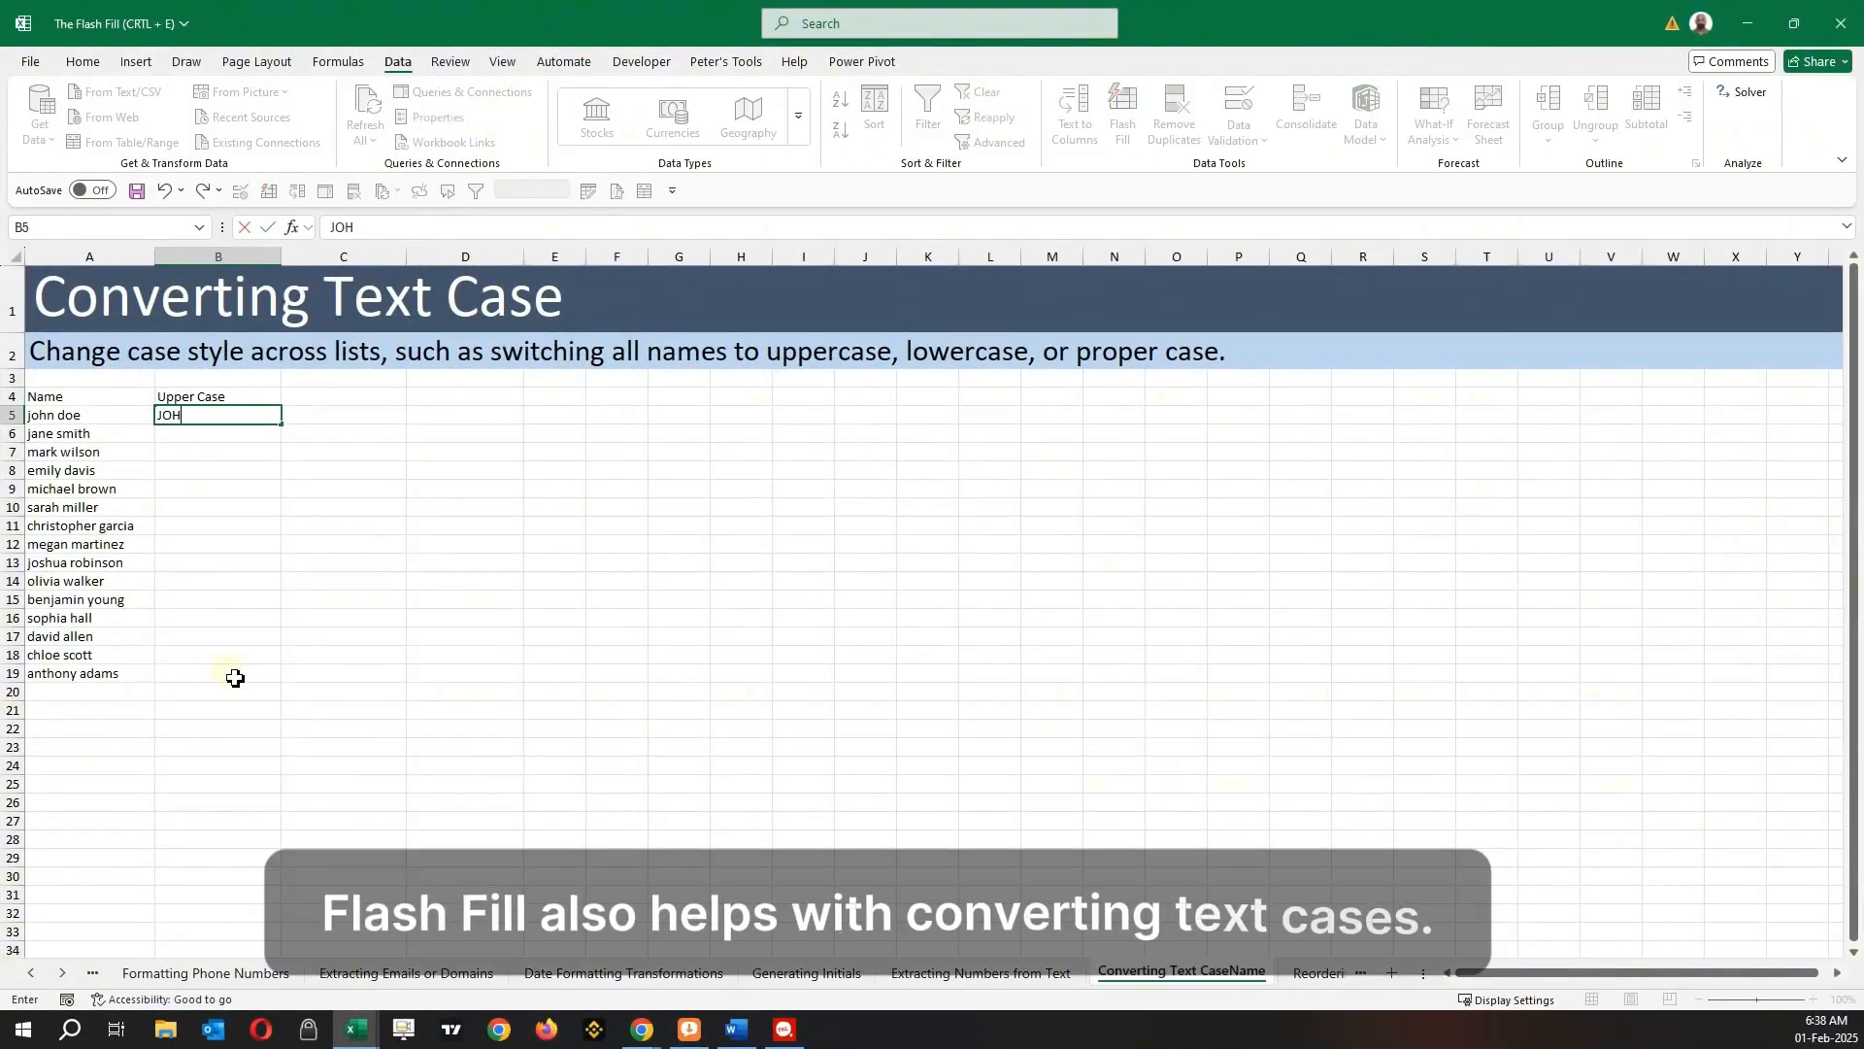
text(N)
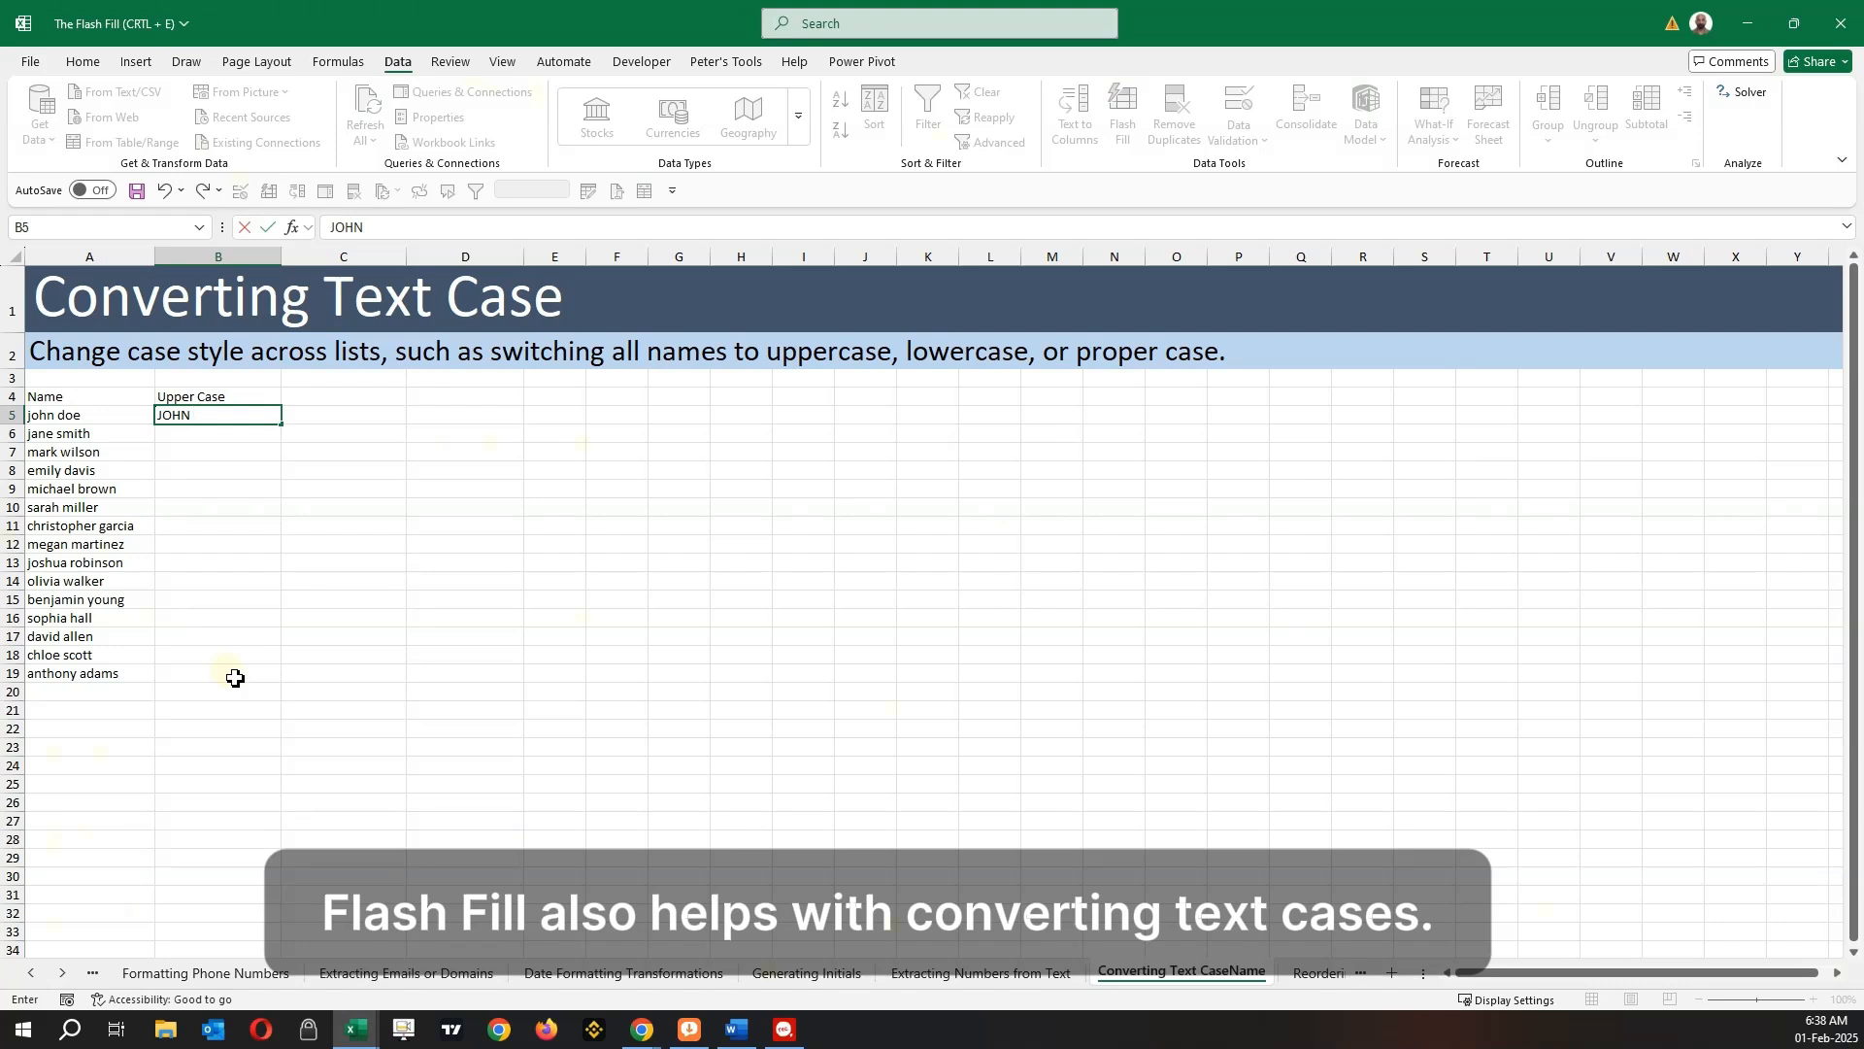
text( DOE)
key(Return)
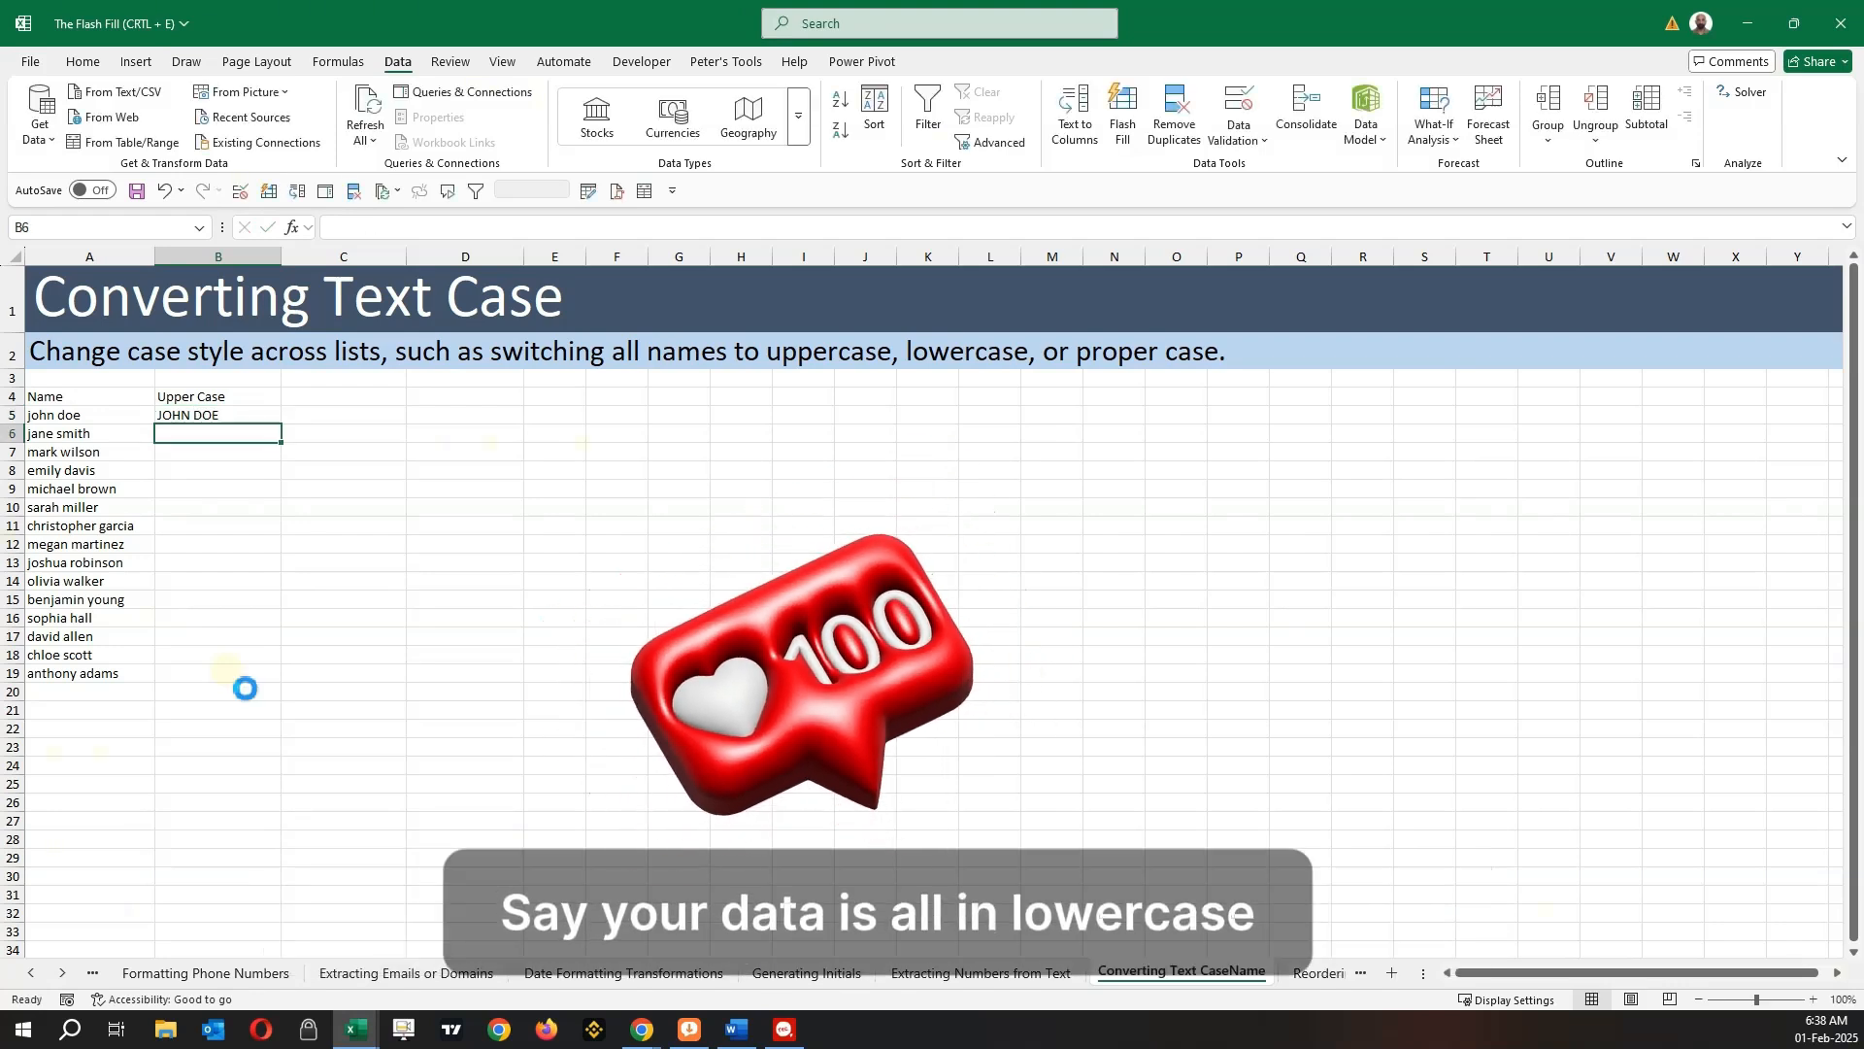
key(ctrl+e)
Step: Add a Proper Case column in C4 and Flash Fill it from the first name entered in proper case in C5
key(Up)
key(Up)
key(Right)
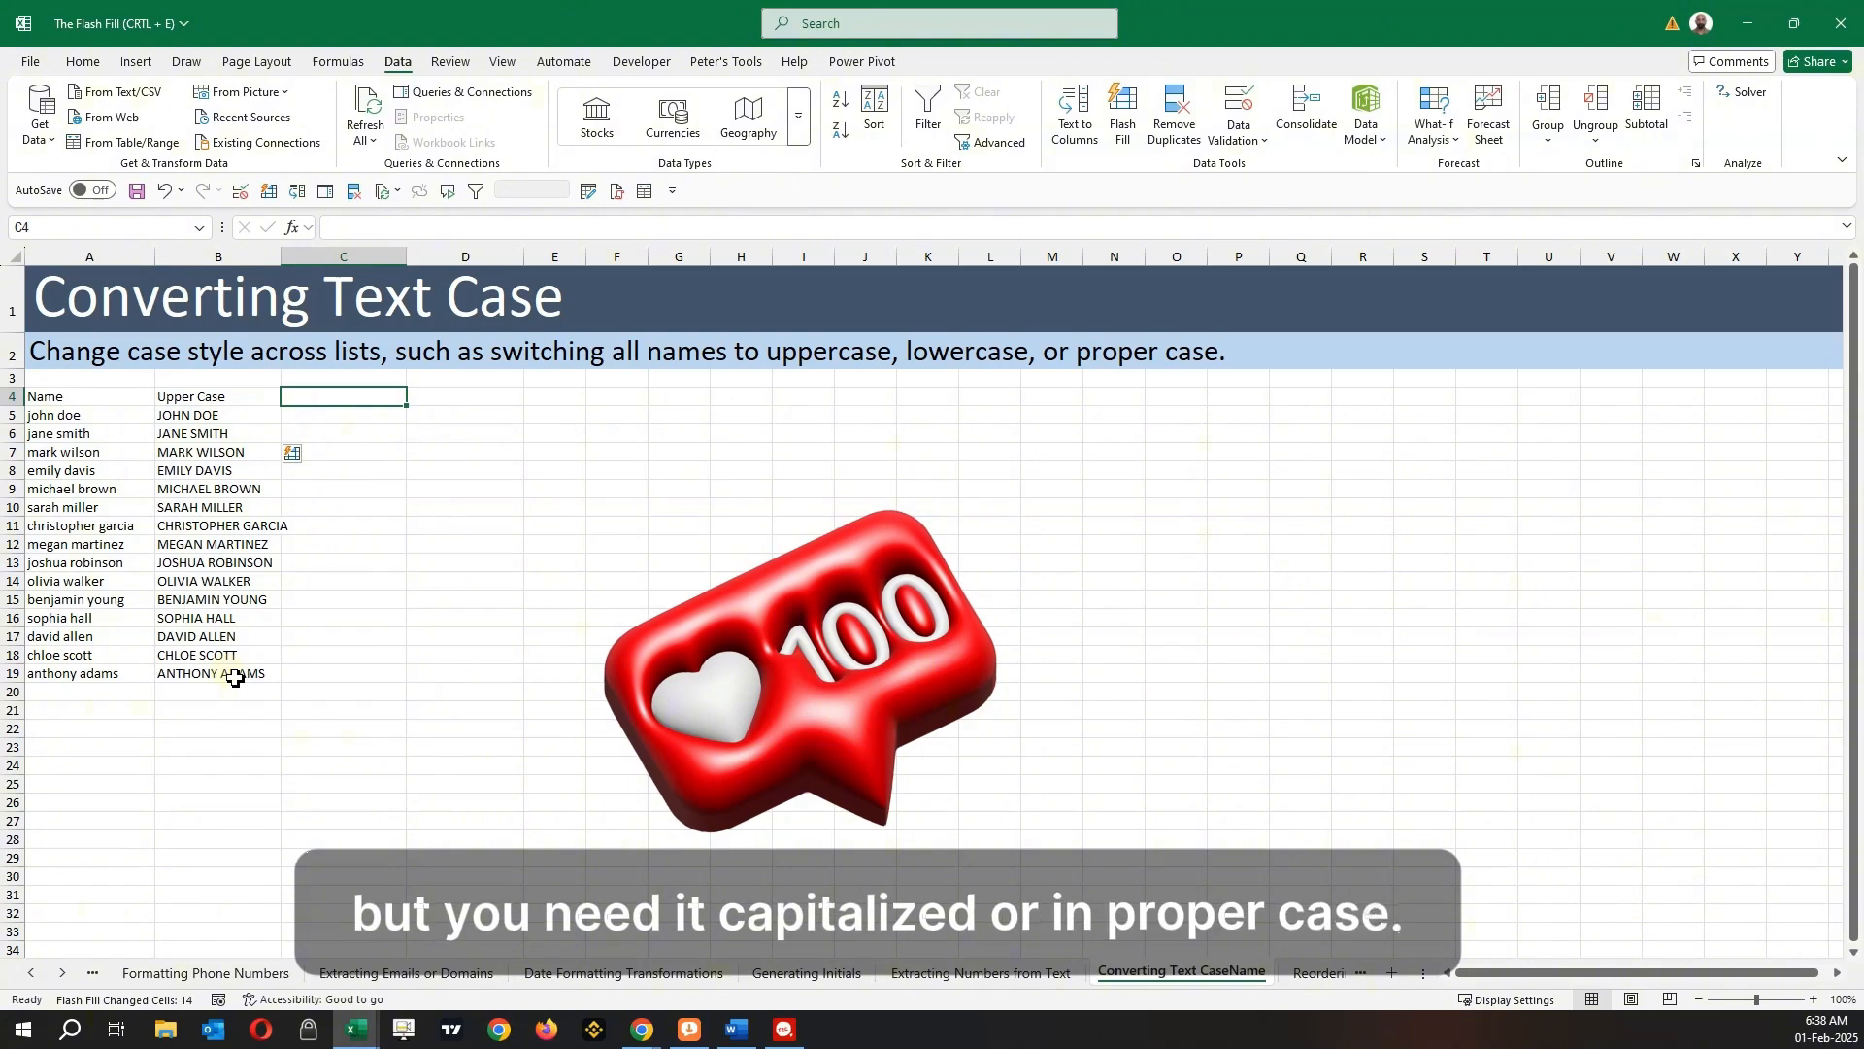
text(pROper C)
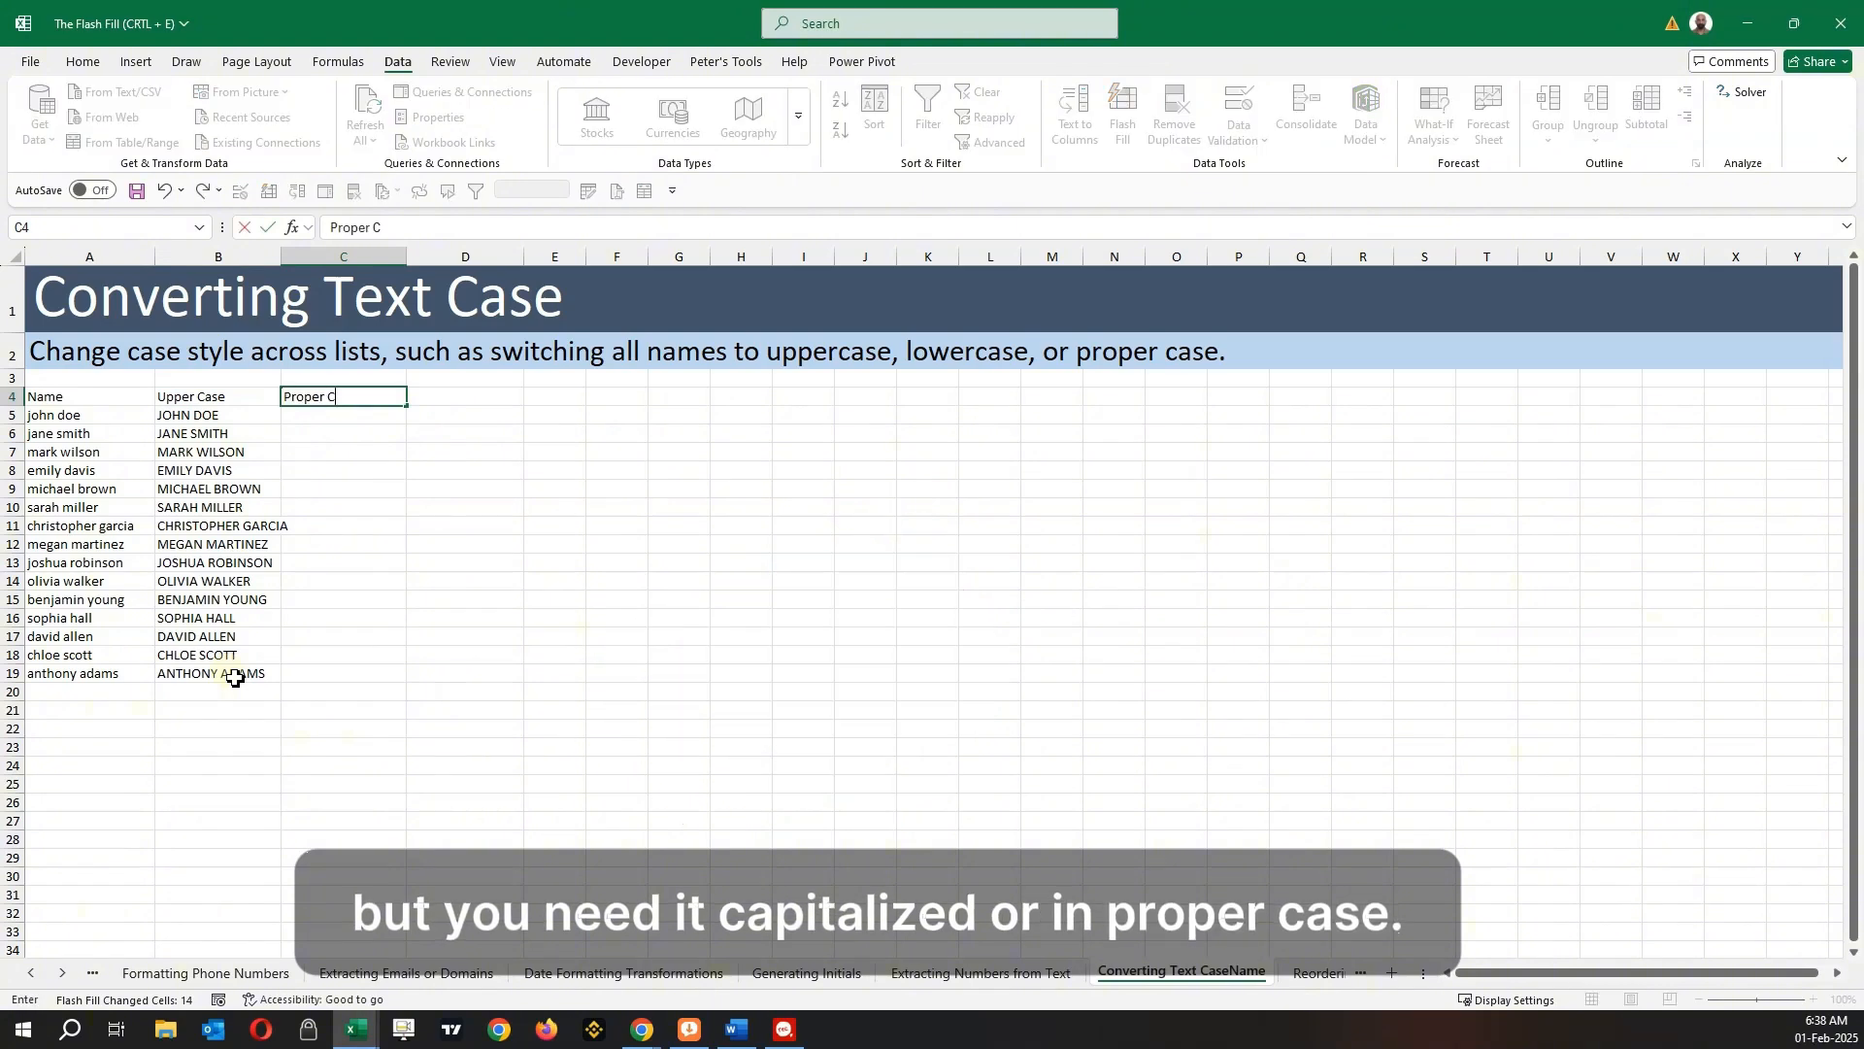
text(ase)
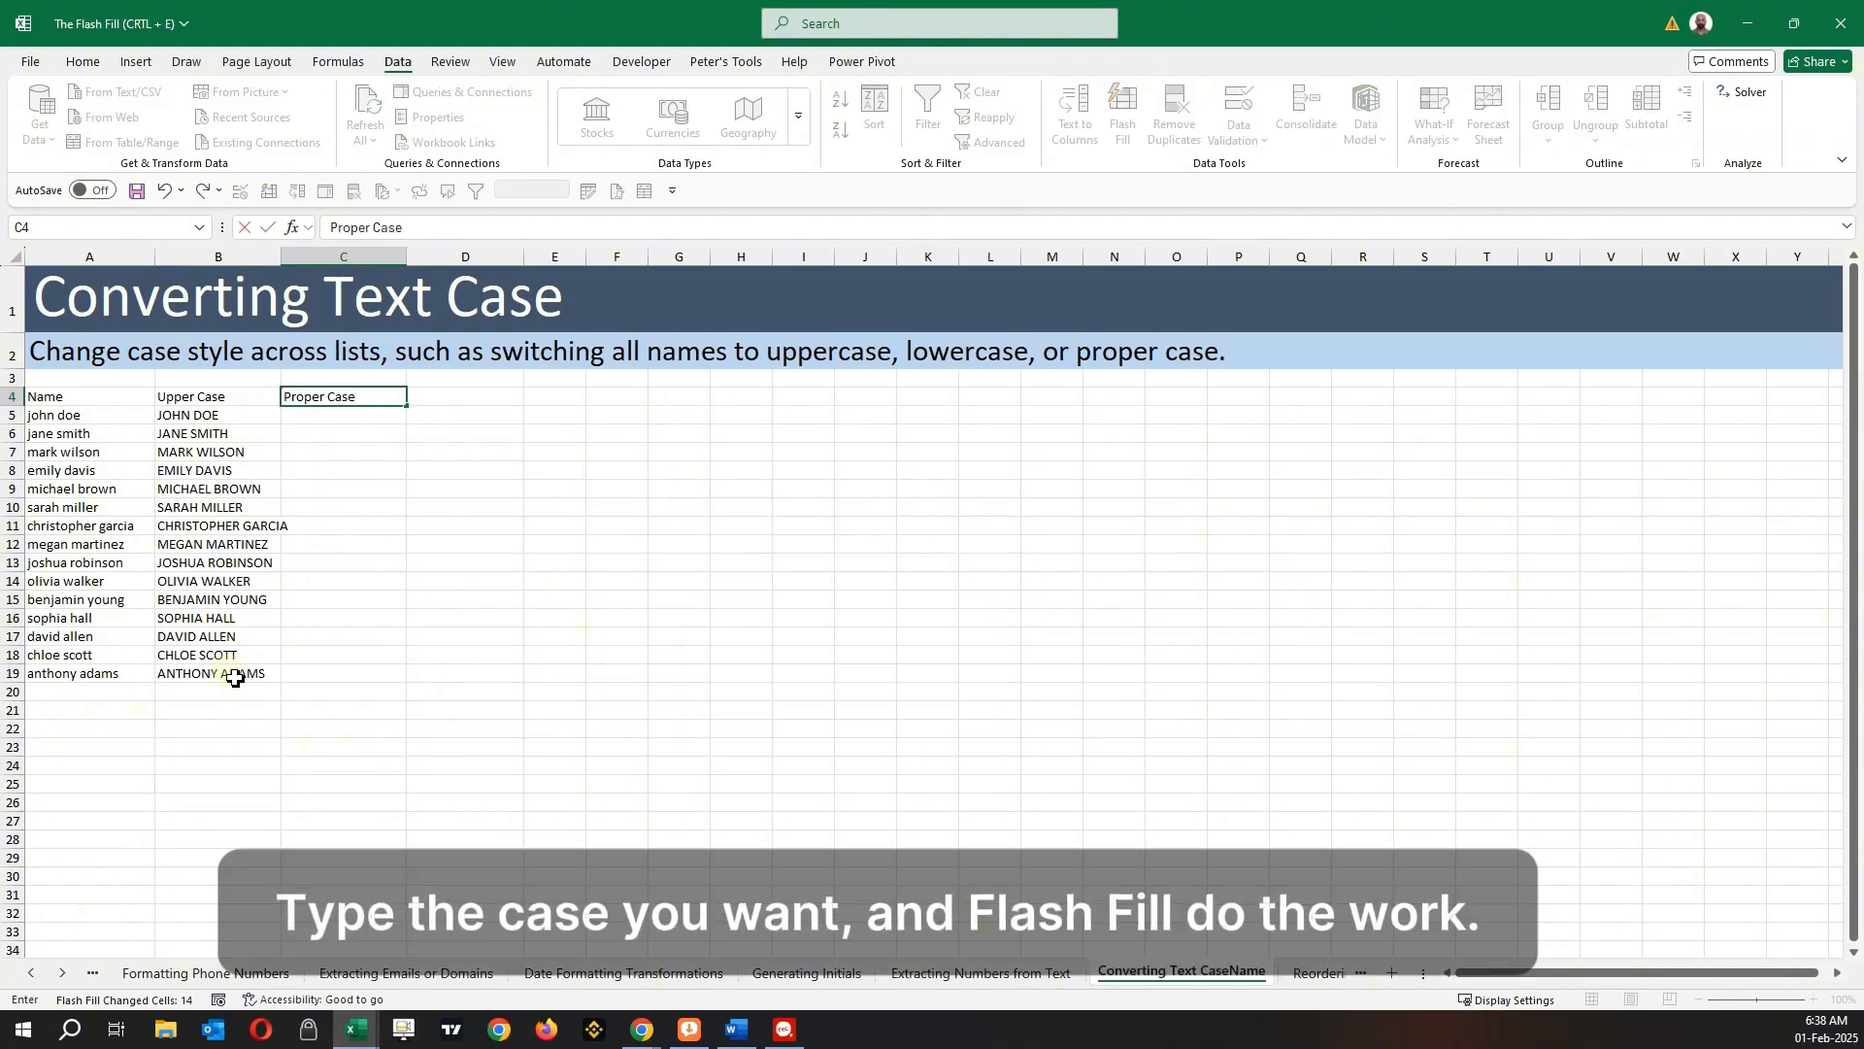
key(Return)
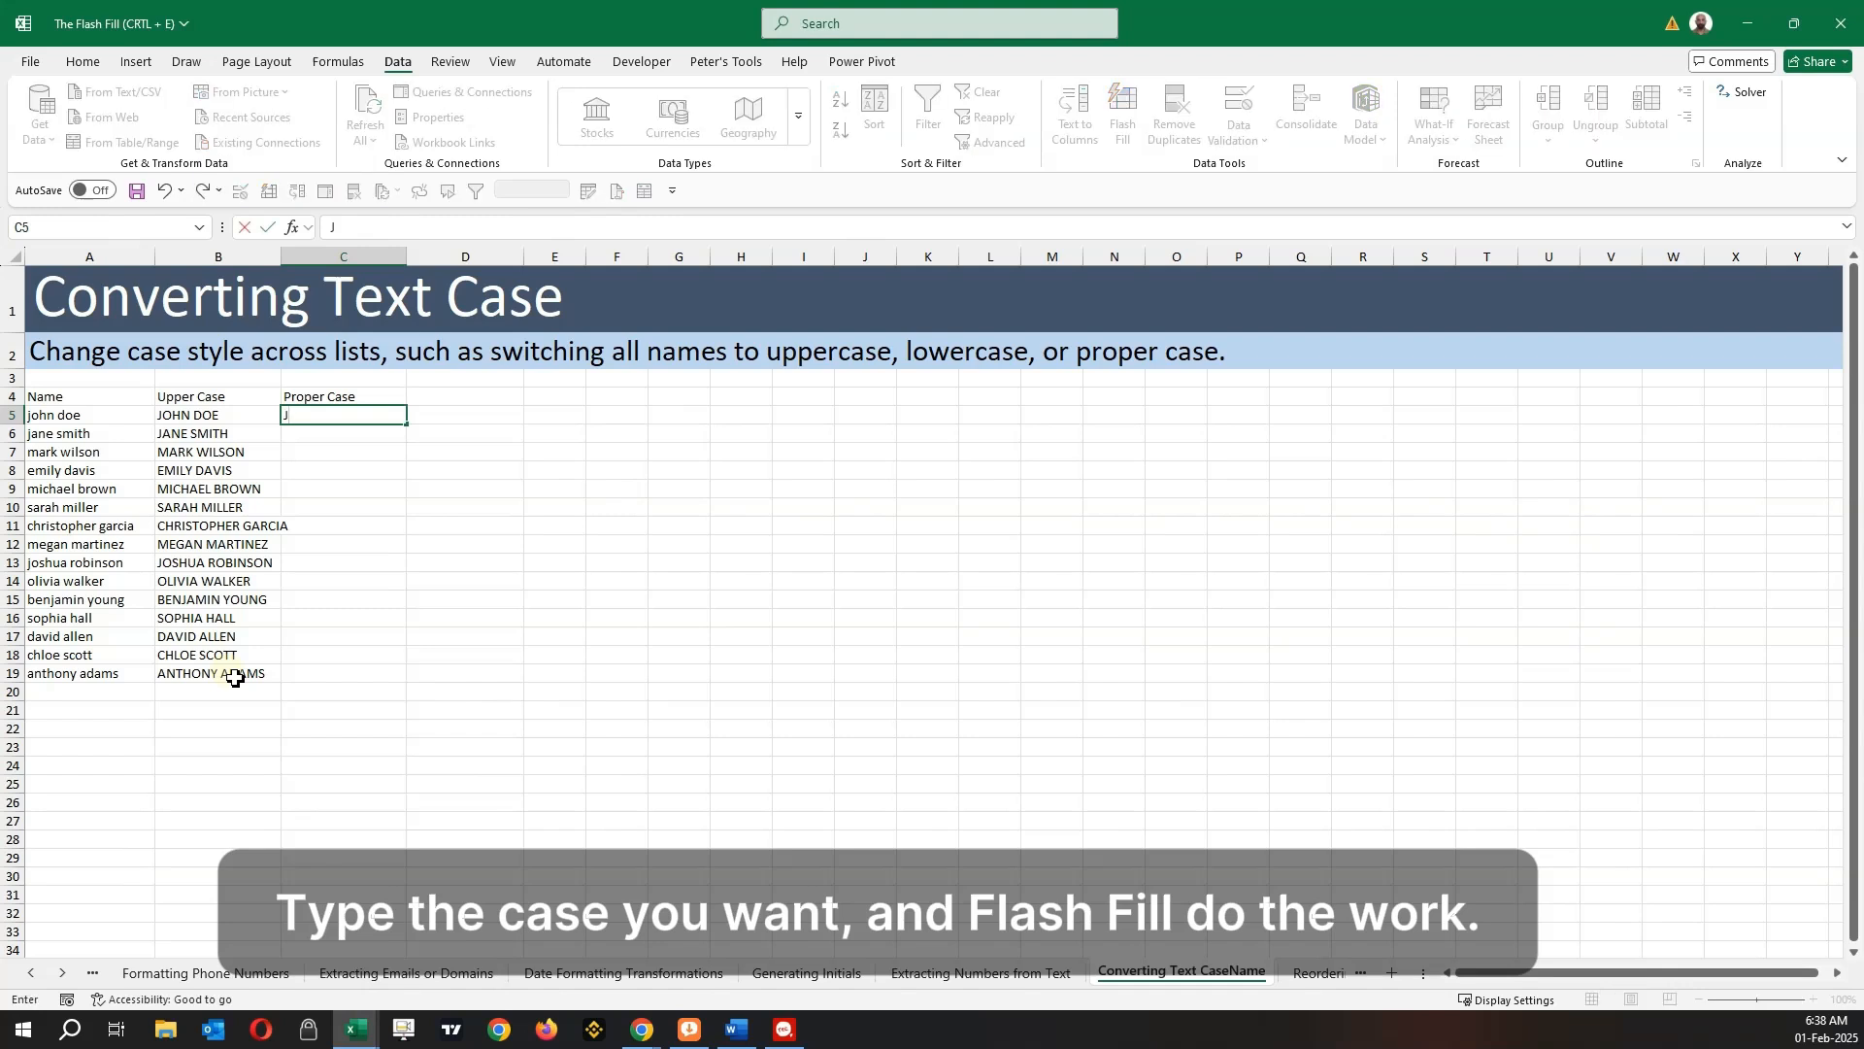
text(John Doe)
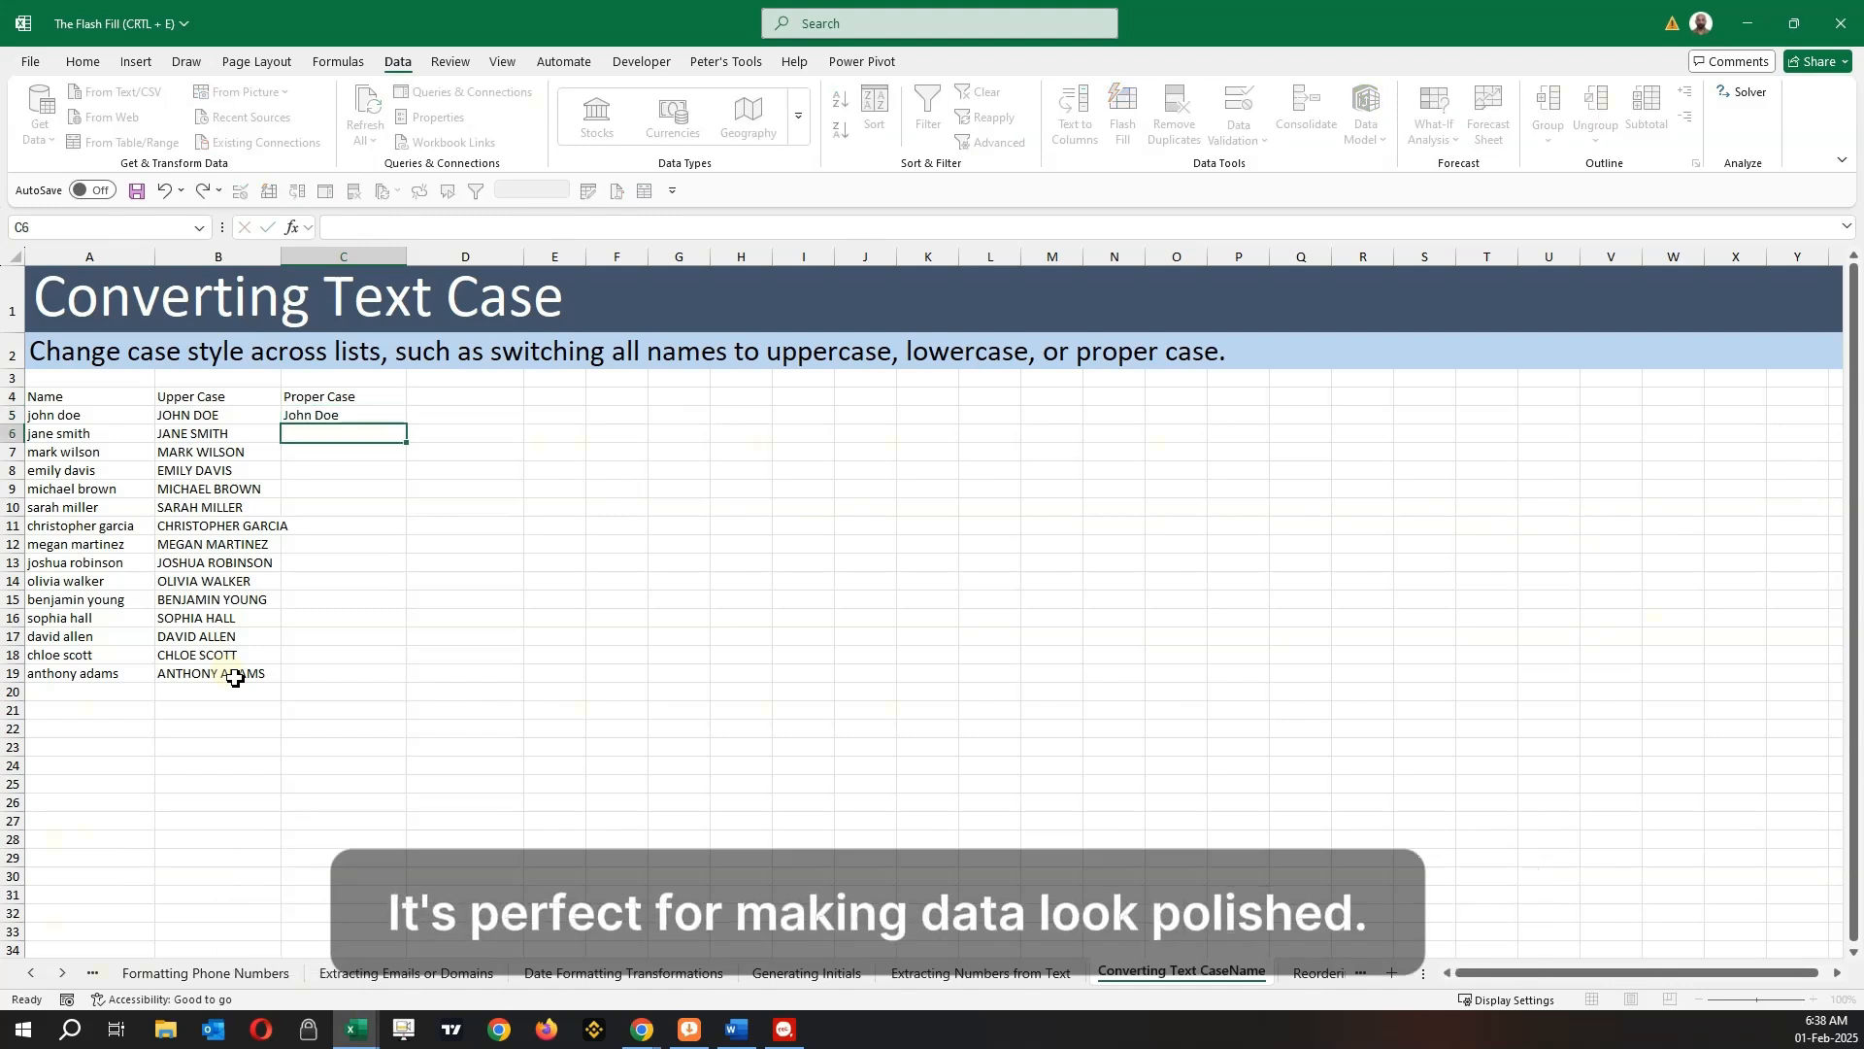
key(ctrl+e)
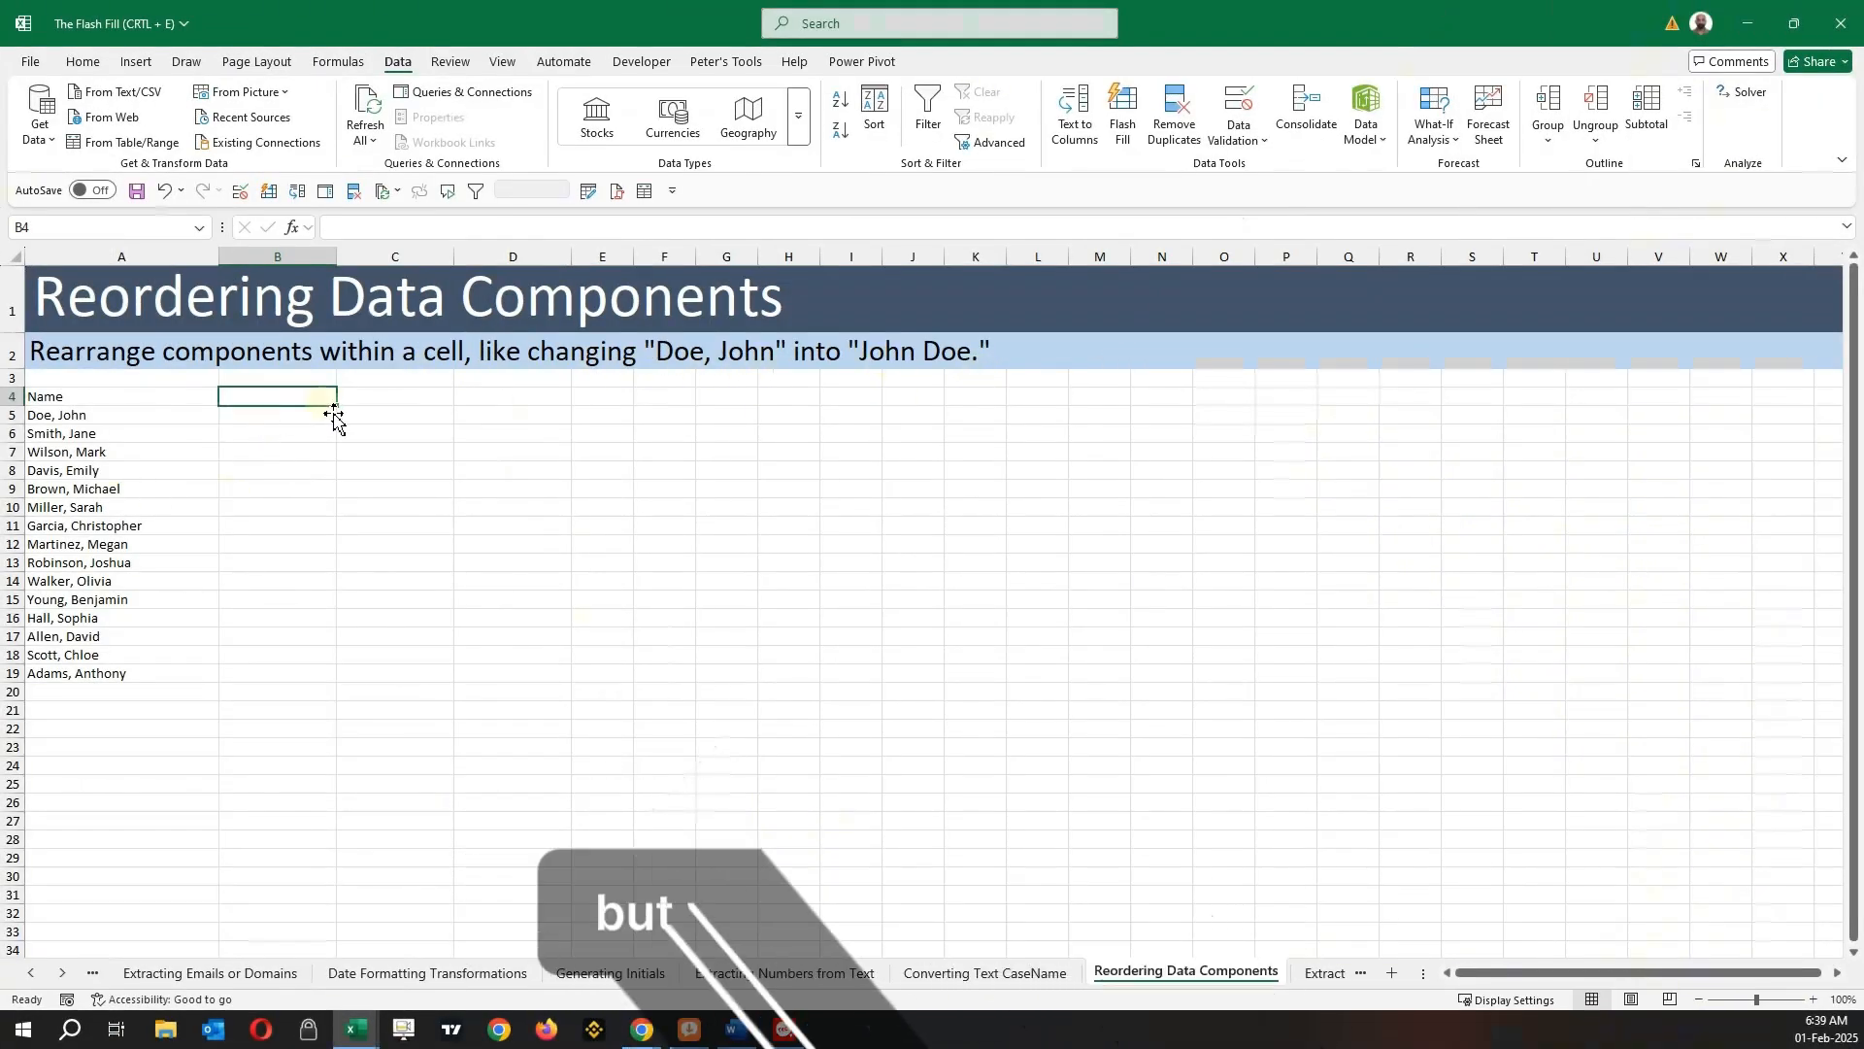
Step: On the Reordering Data Components sheet, add a Reordered Name column in B4 and Flash Fill it from the first person's name entered in first-last order in B5
text(Reo)
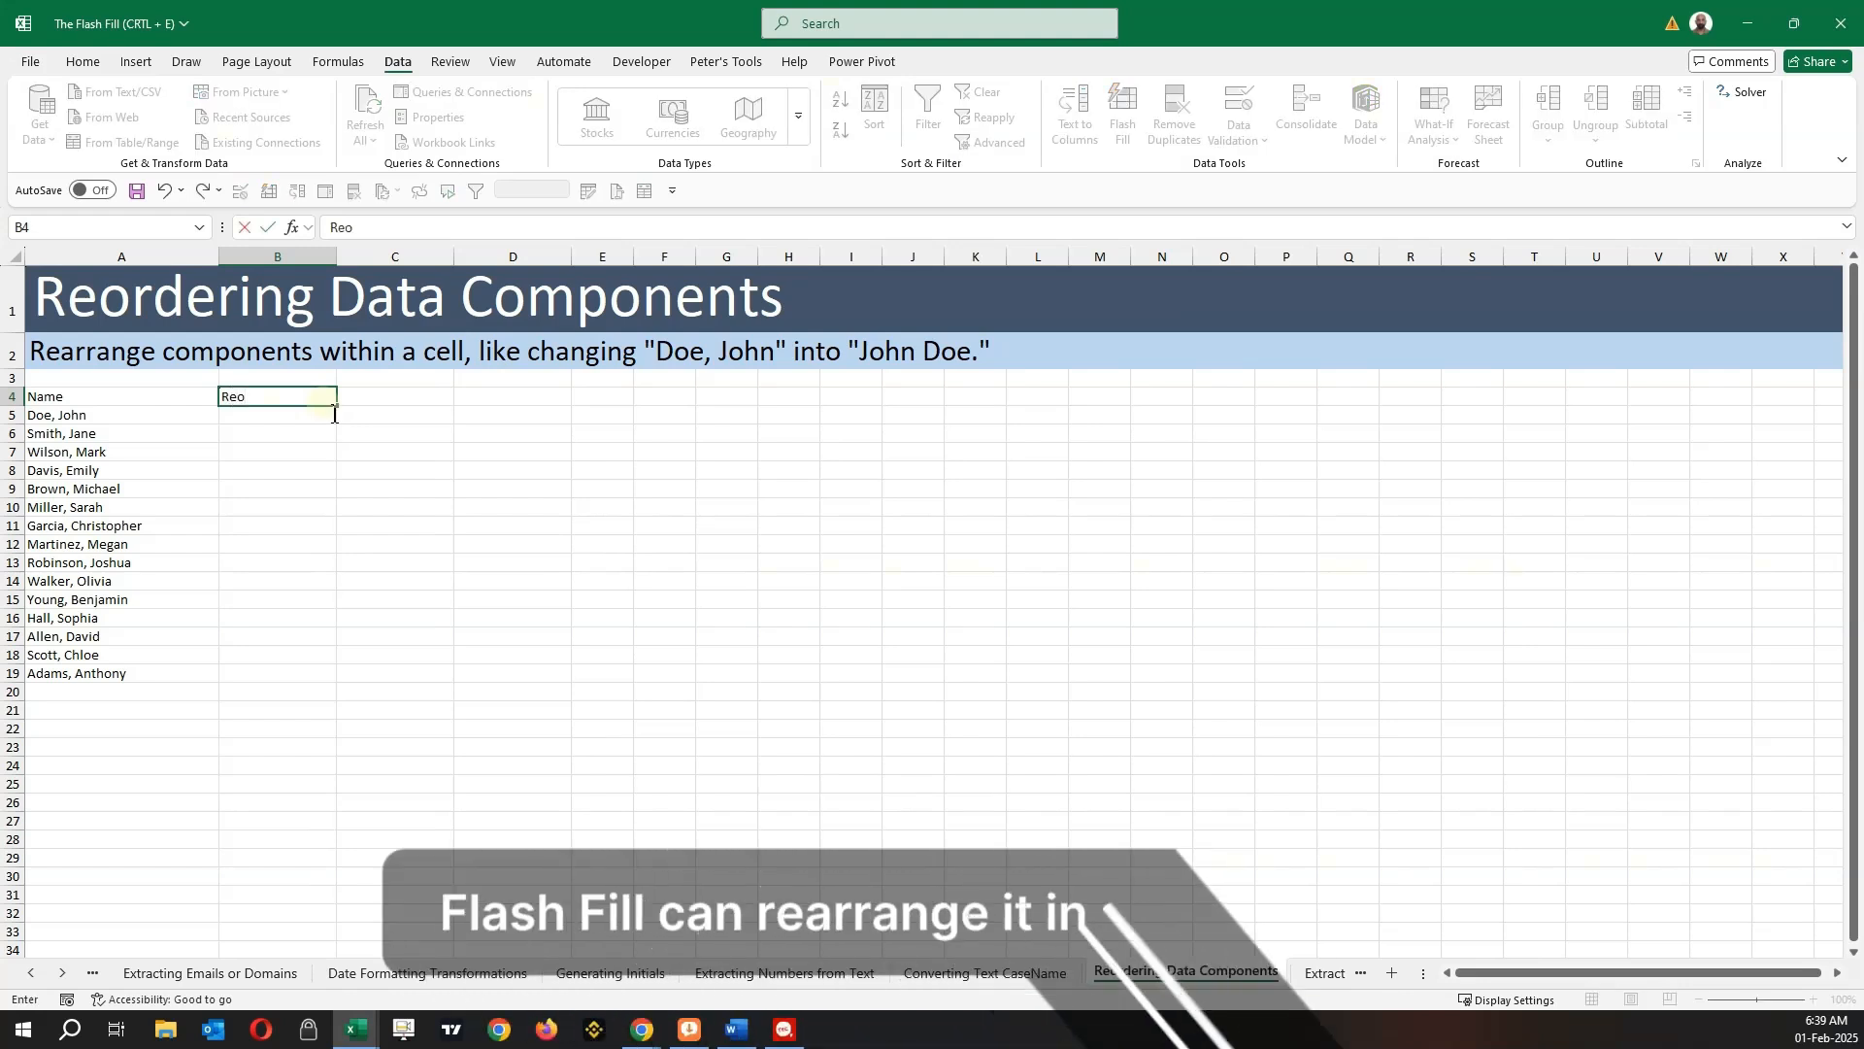
text(rdered Name)
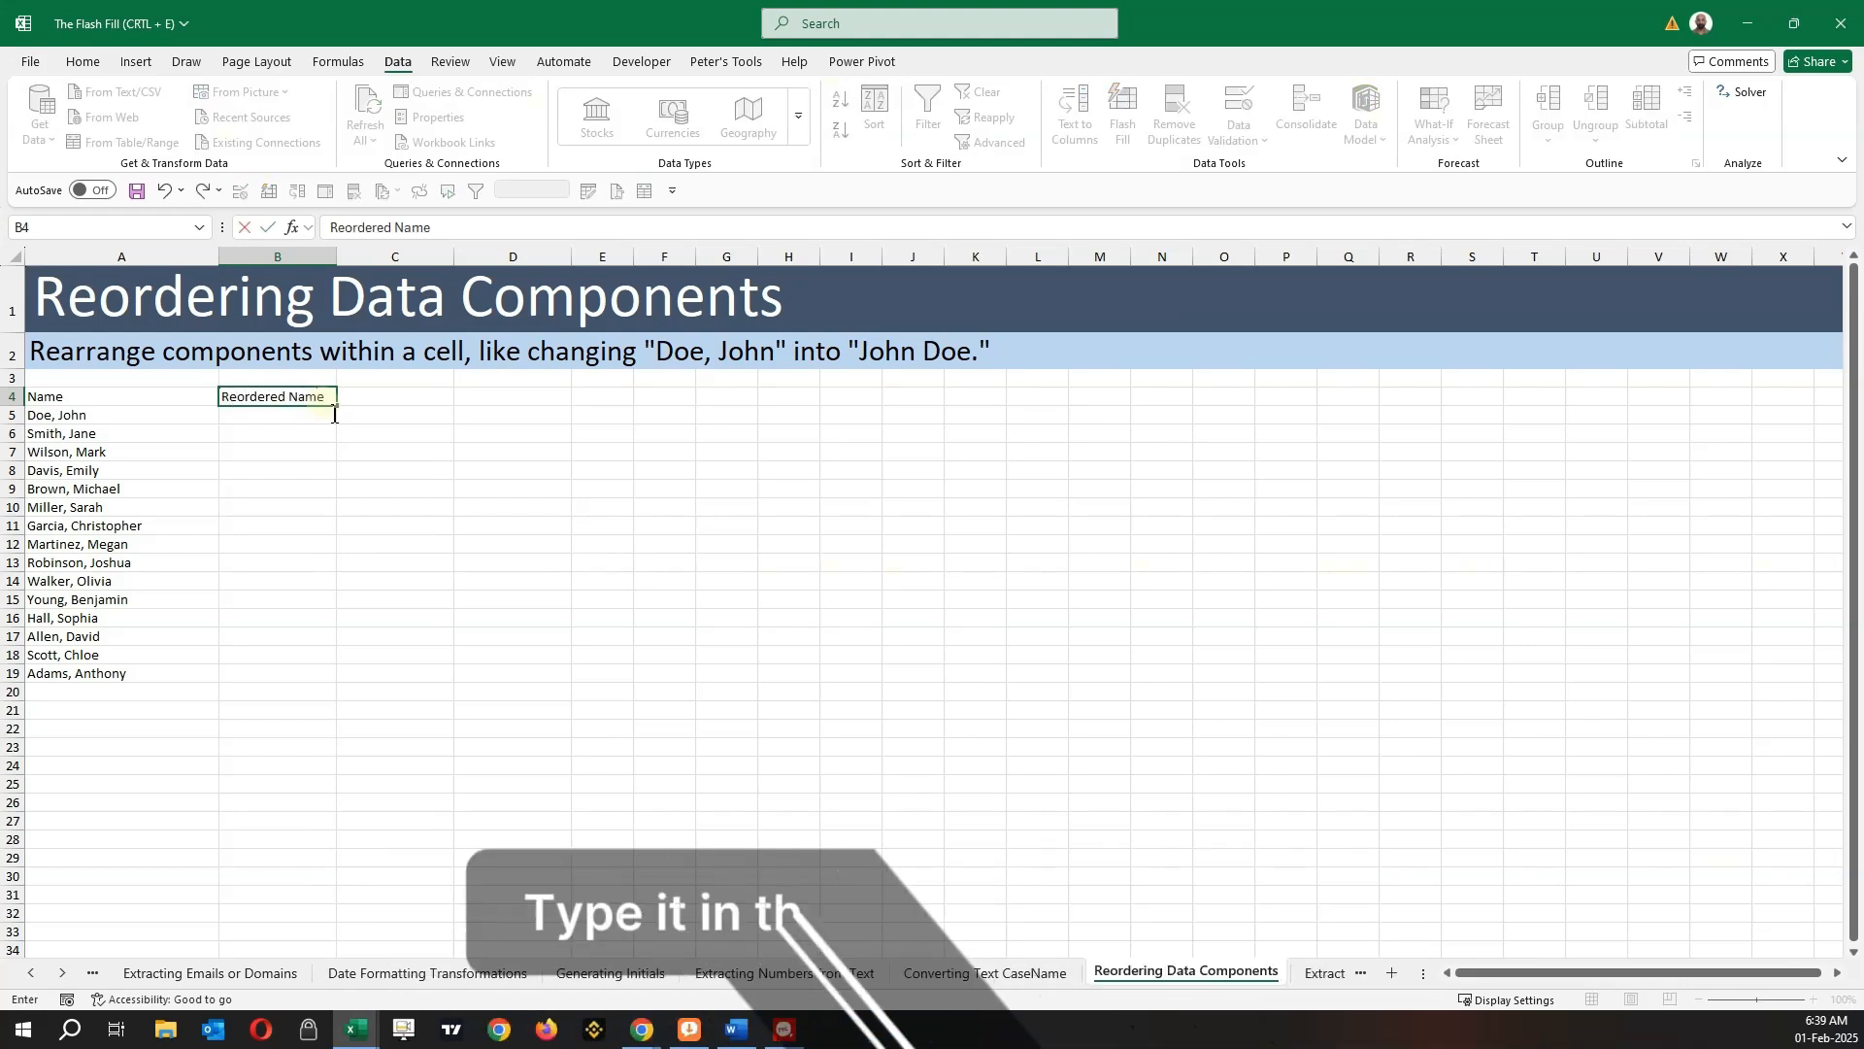
key(Return)
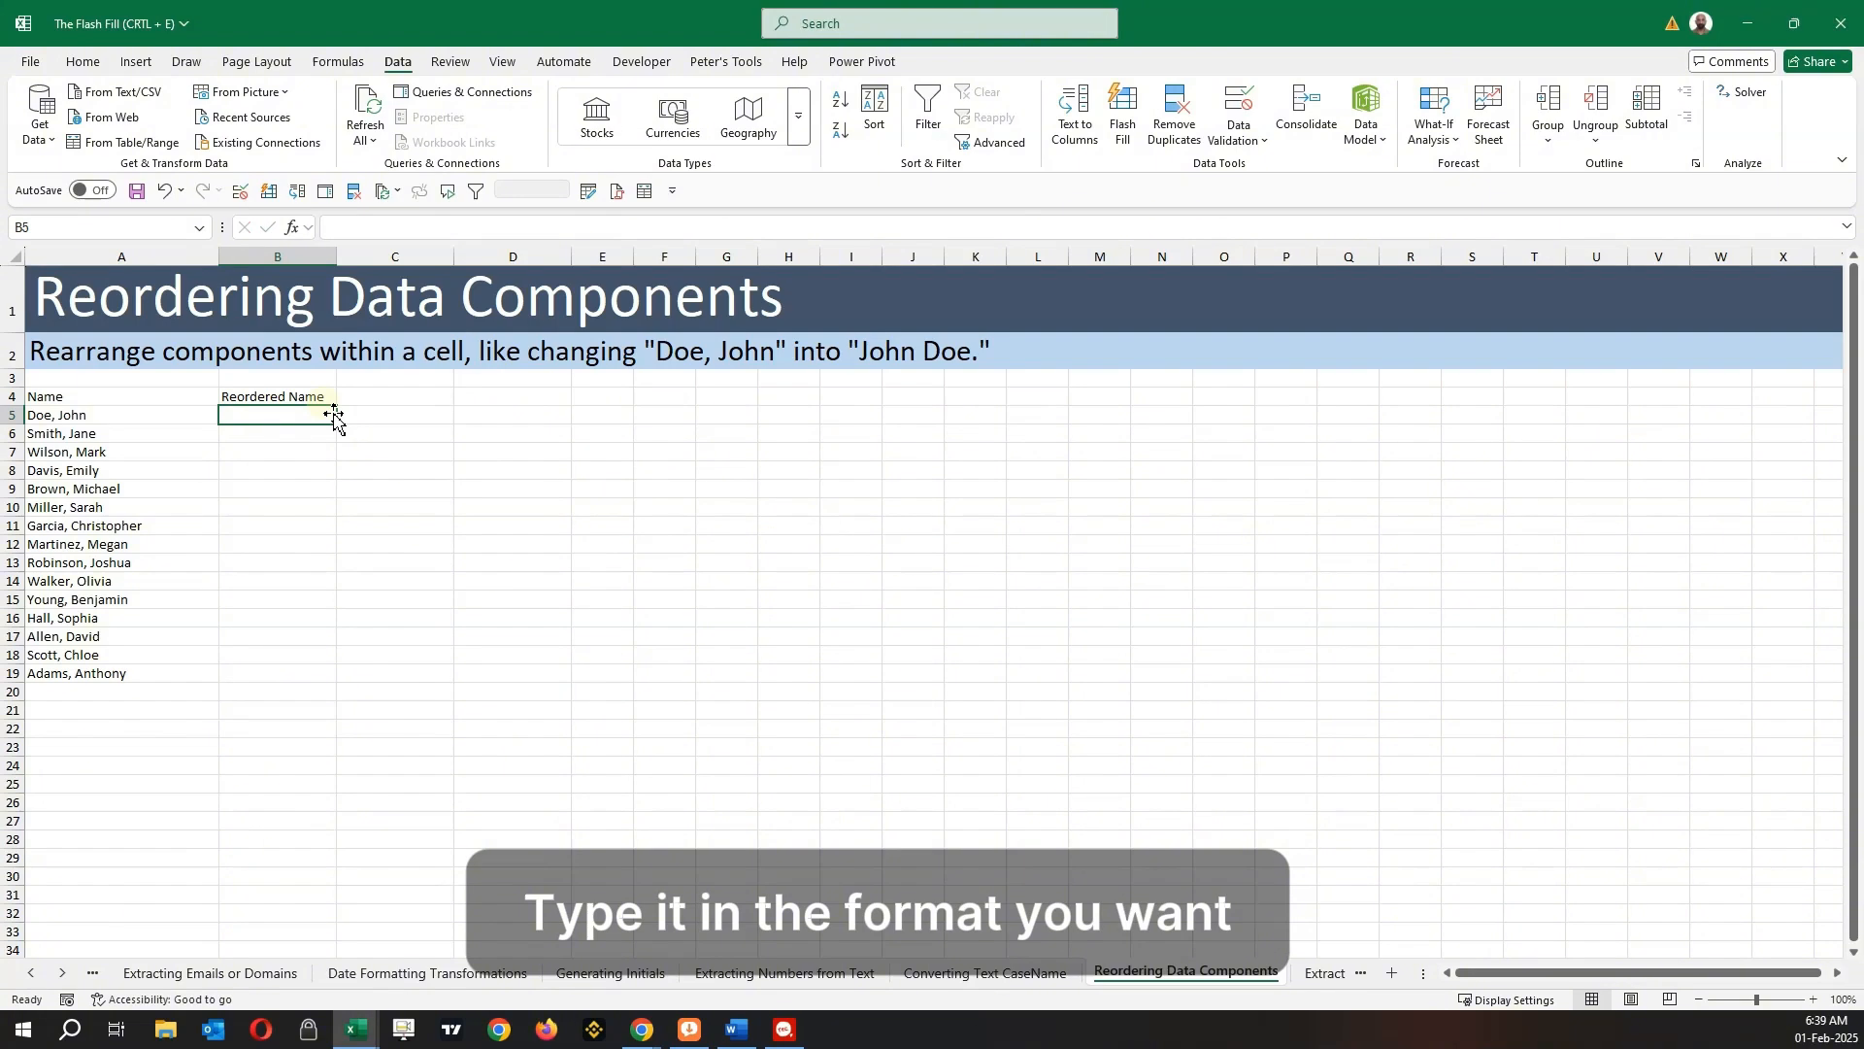
text(John Doe)
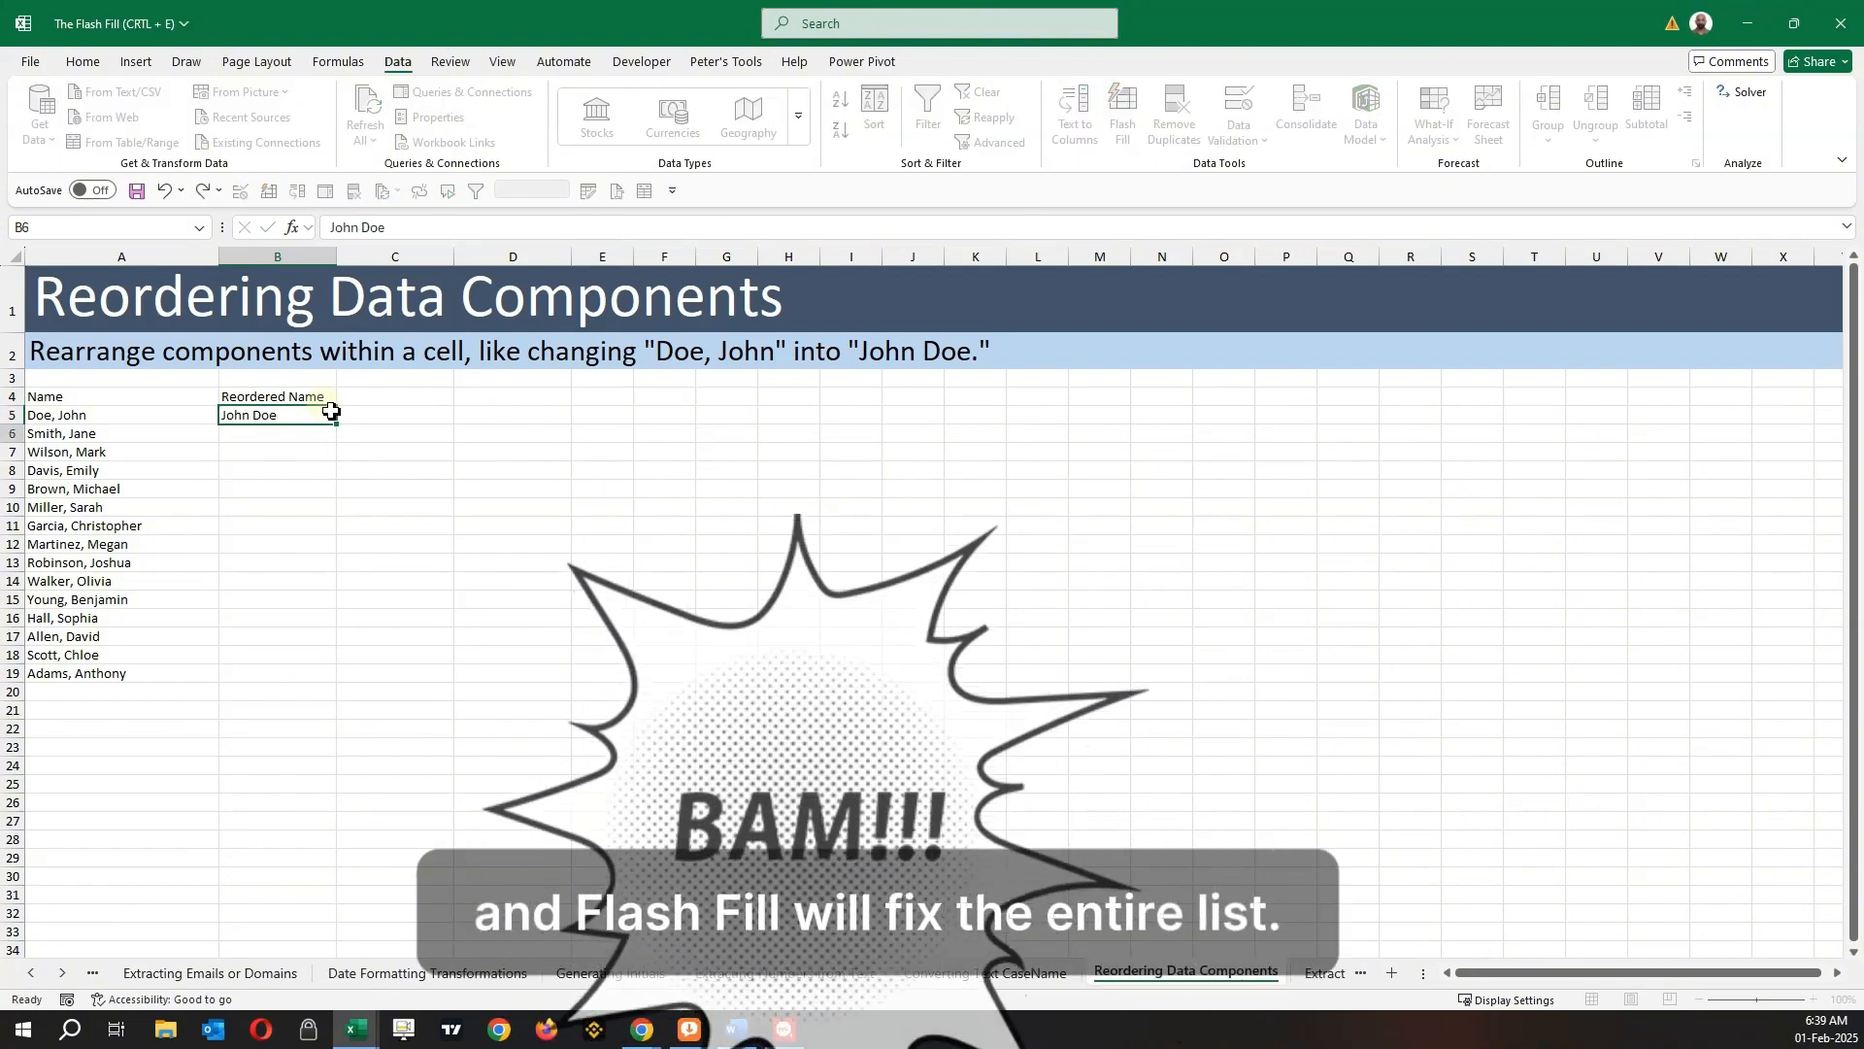
key(ctrl+e)
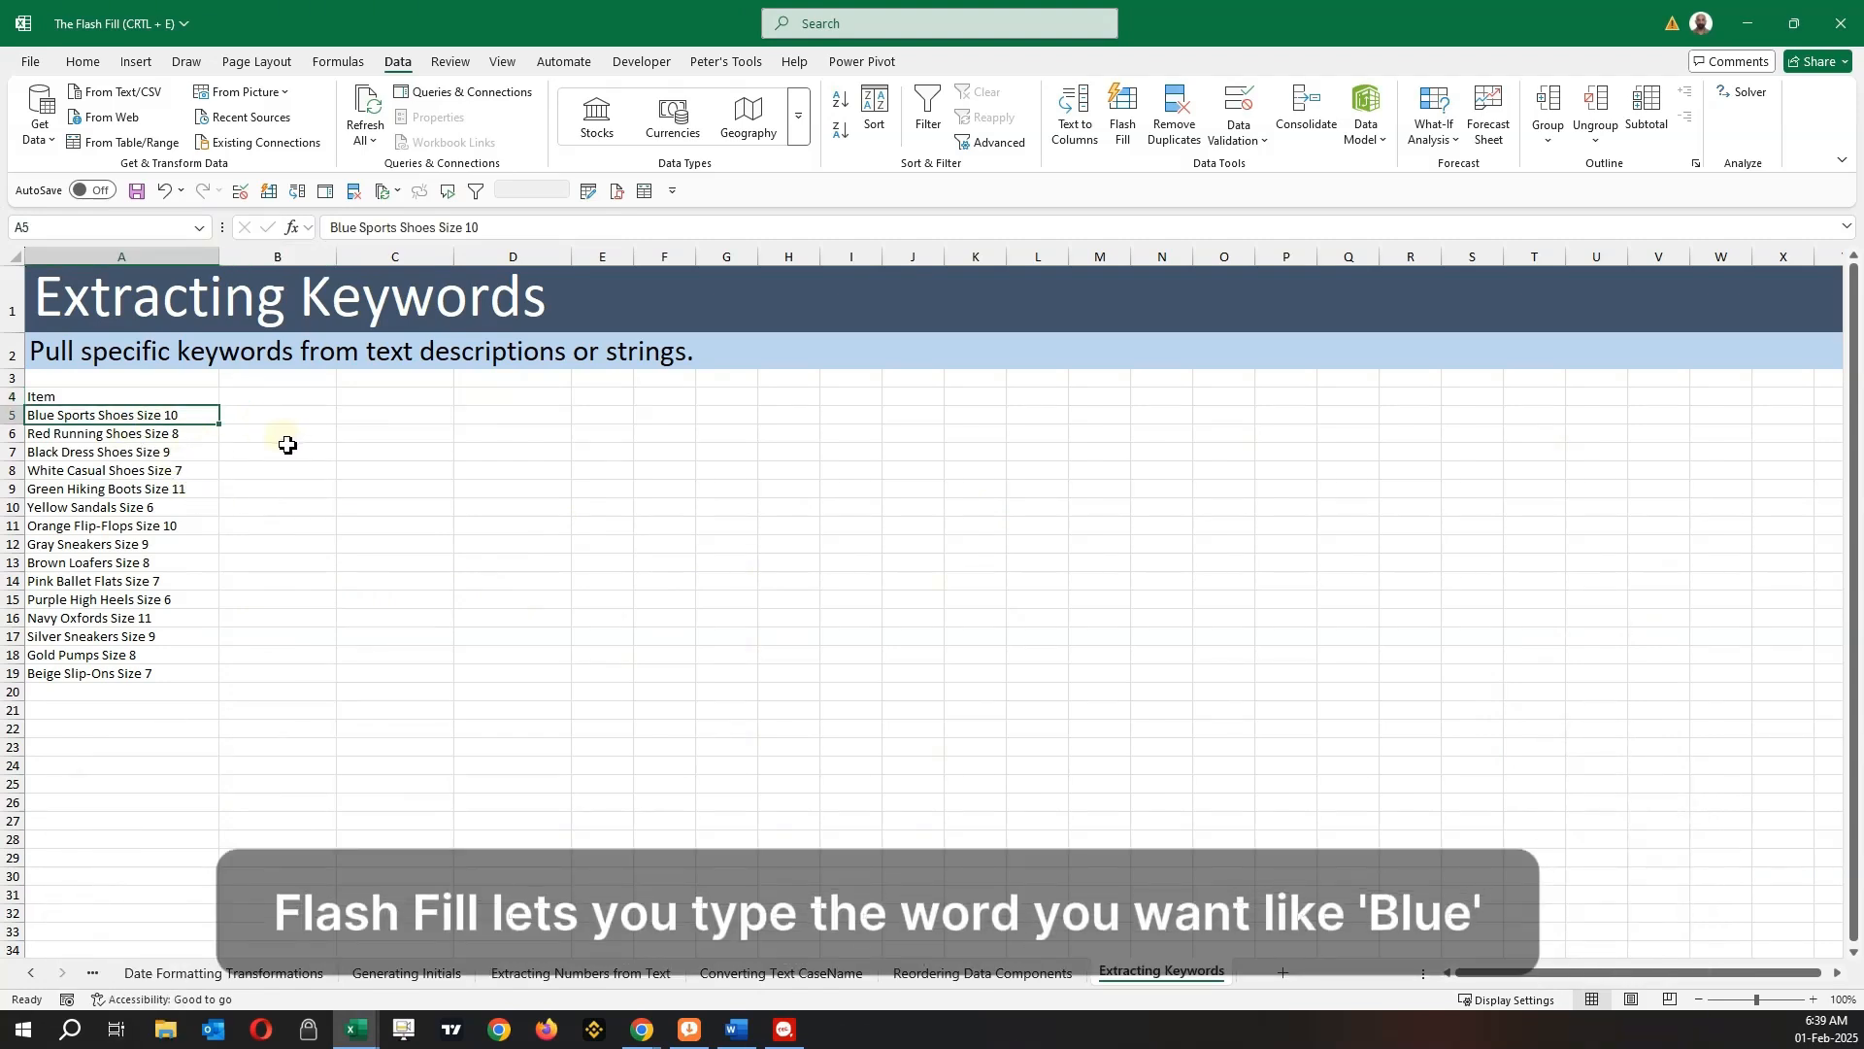
Step: On the Extracting Keywords sheet, add a Color column in B4 and Flash Fill it from the examples Blue in B5 and Red in B6
click(306, 400)
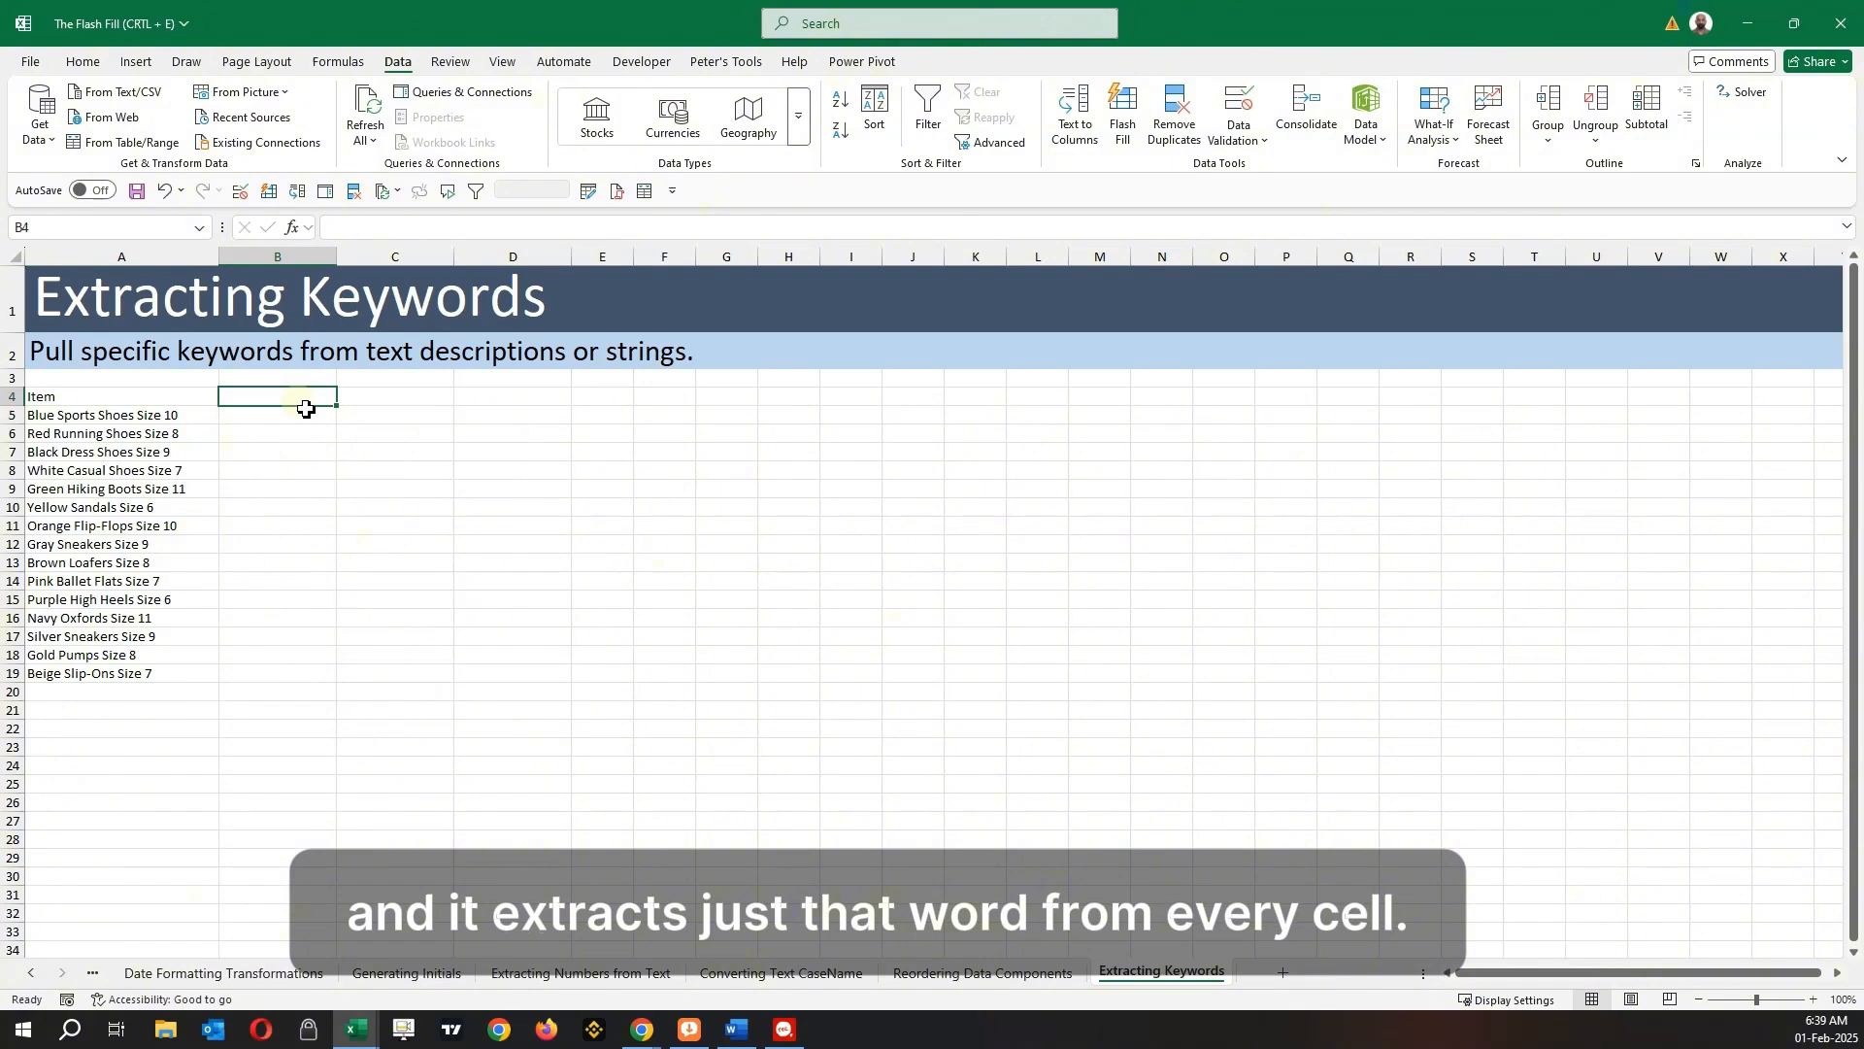
text(Color)
key(Return)
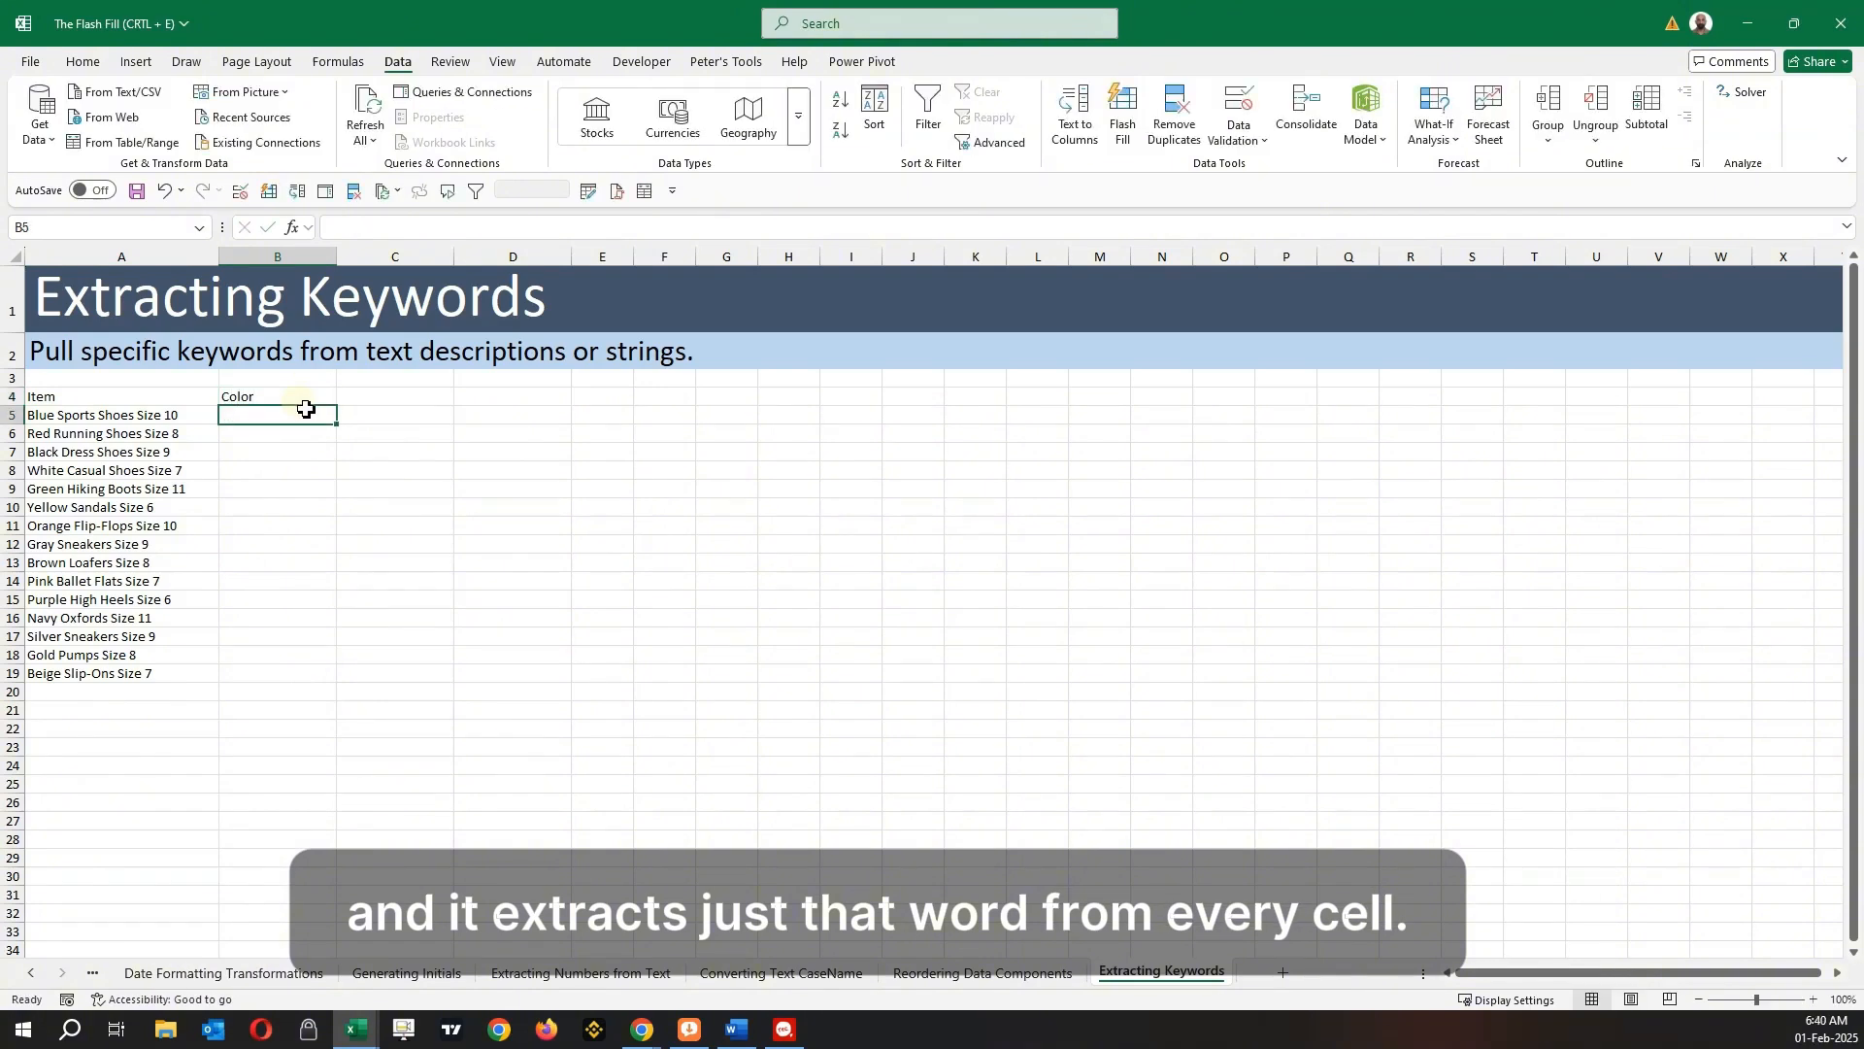
text(Blue)
key(Return)
text(Red)
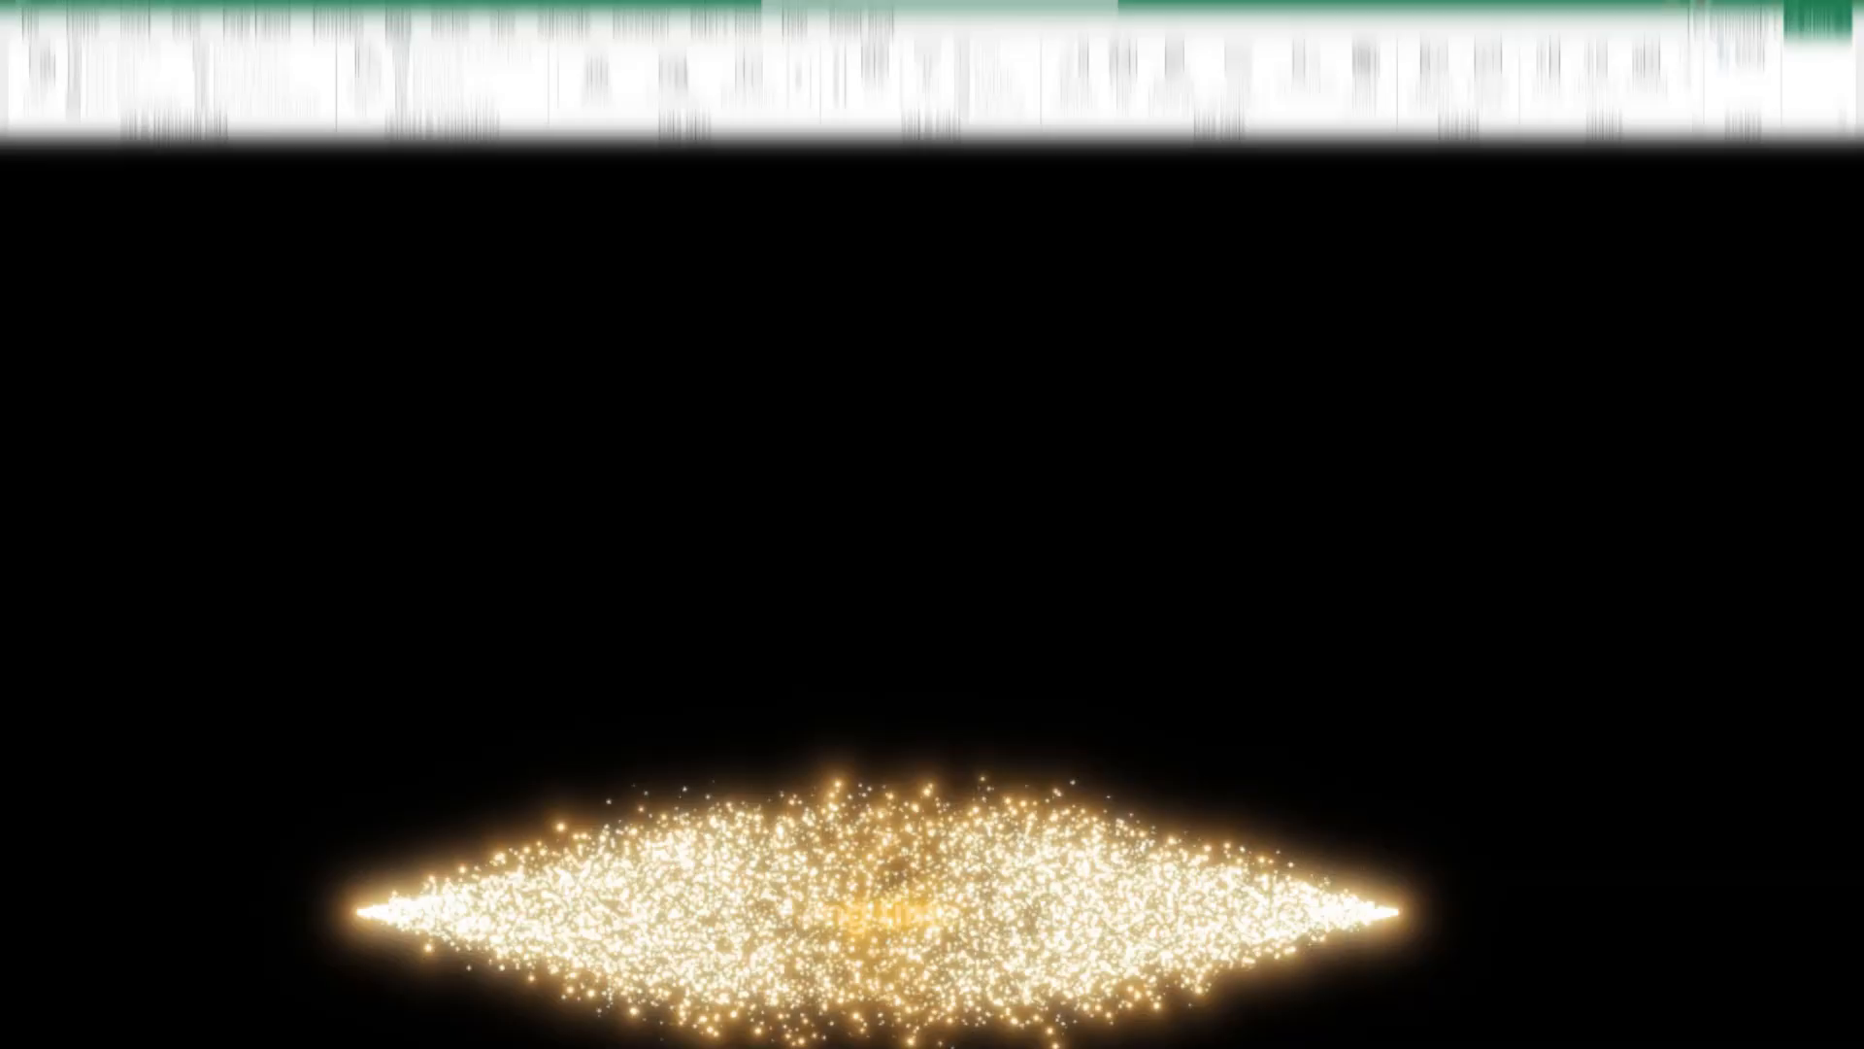
key(Return)
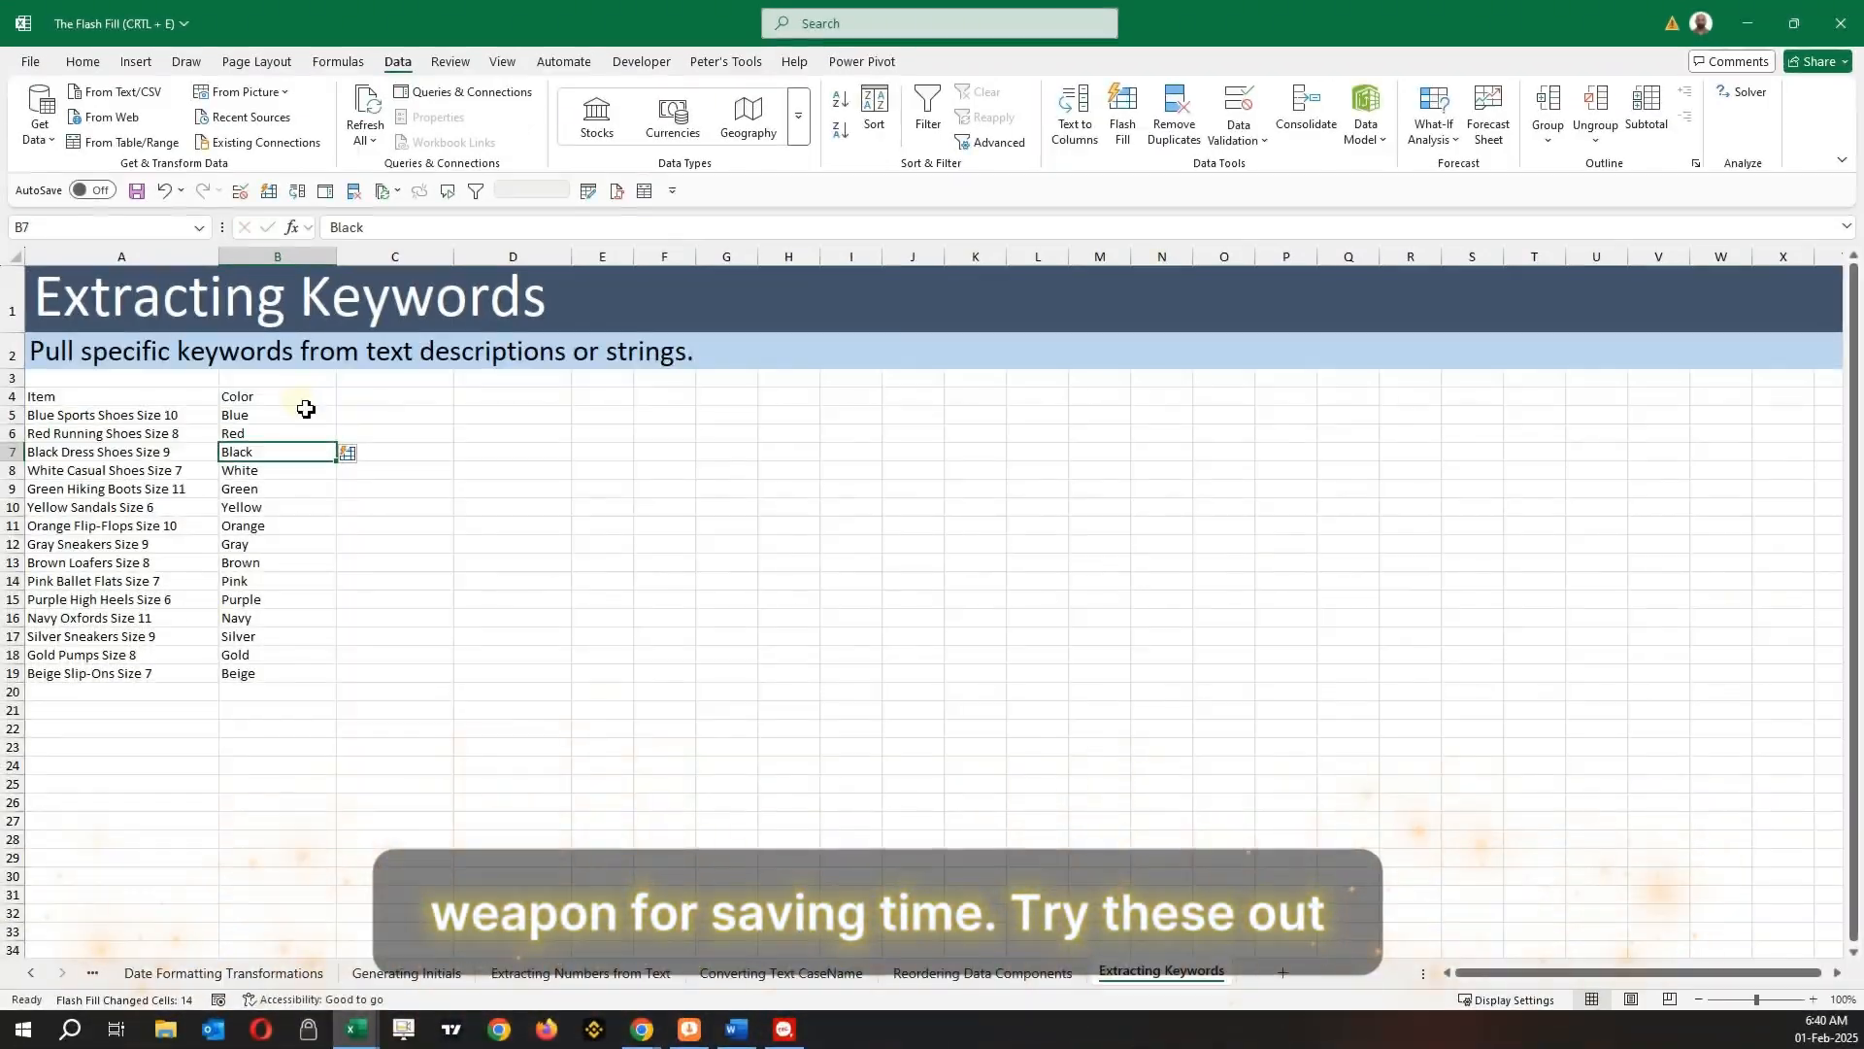